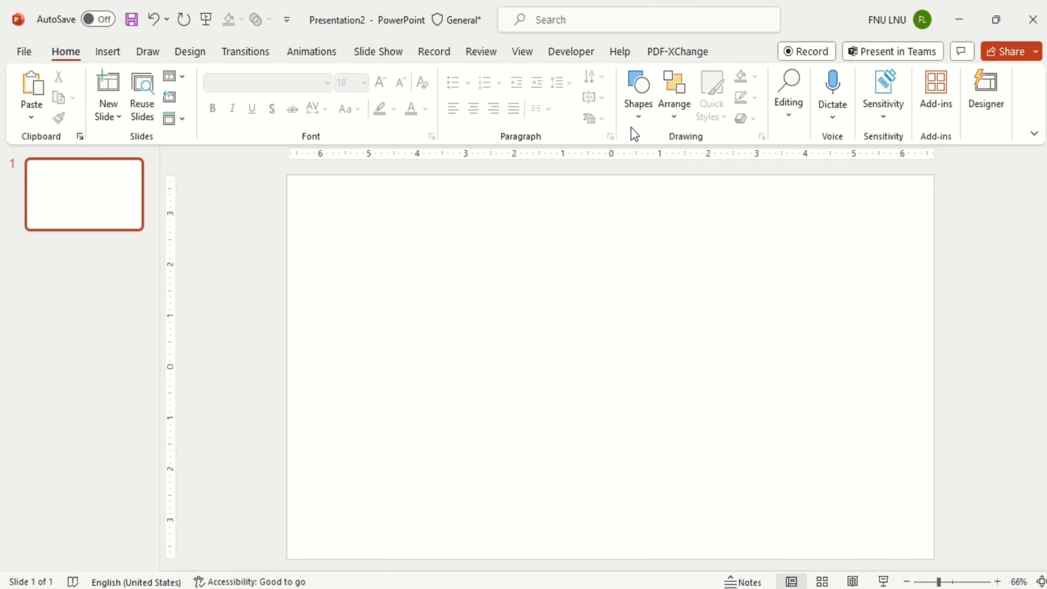
# Open the Shapes gallery on the Home tab of the blank slide.
pyautogui.click(638, 119)
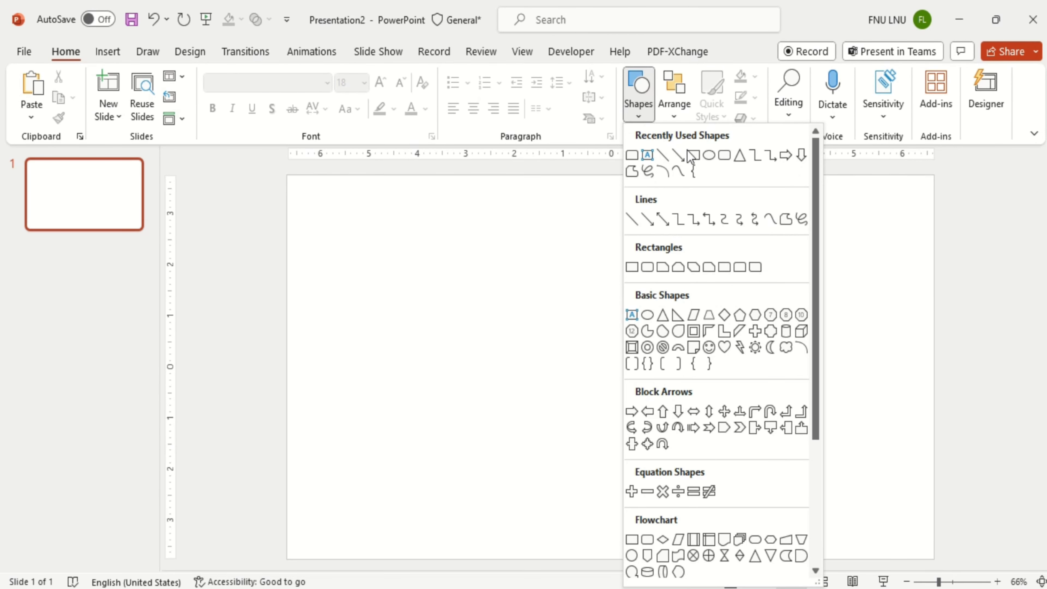
# Draw a rectangle, size it to a 1.1-inch square, and center it at the slide top.
pyautogui.click(691, 155)
pyautogui.moveTo(550, 250); pyautogui.dragTo(611, 305)
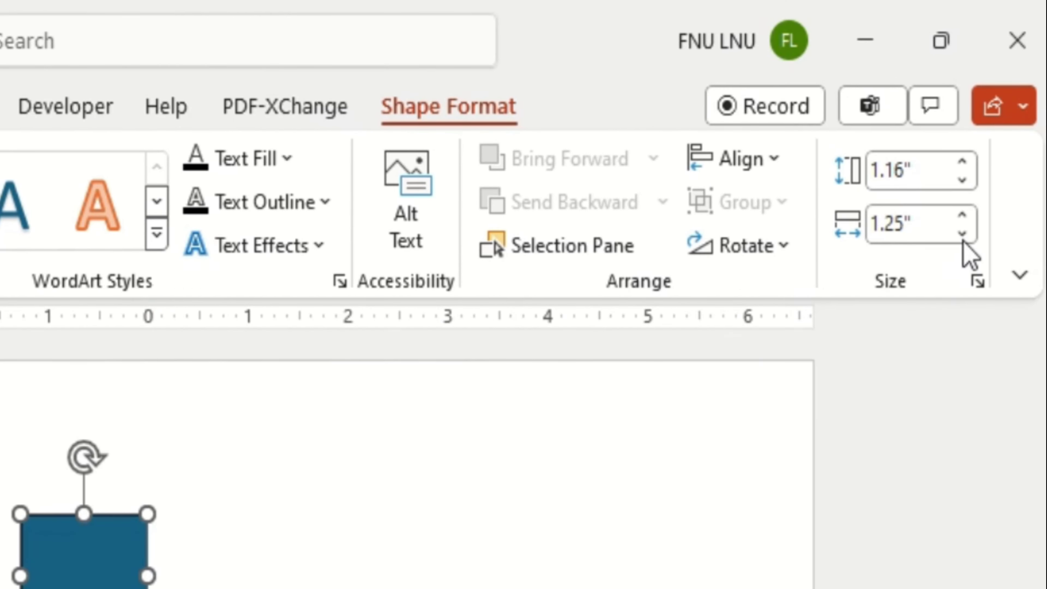
pyautogui.click(963, 234)
pyautogui.click(963, 233)
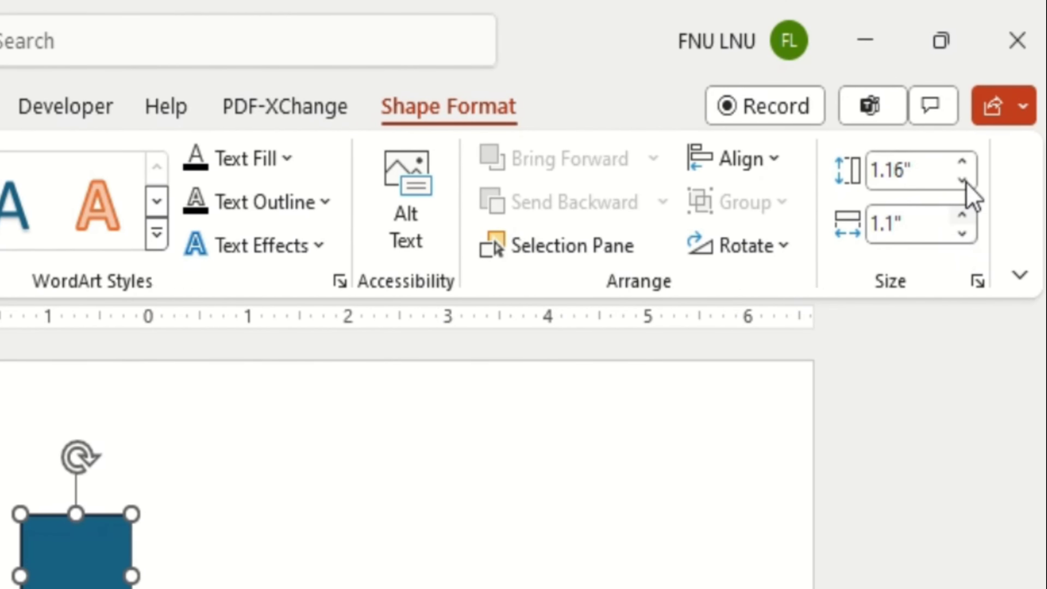
pyautogui.click(963, 180)
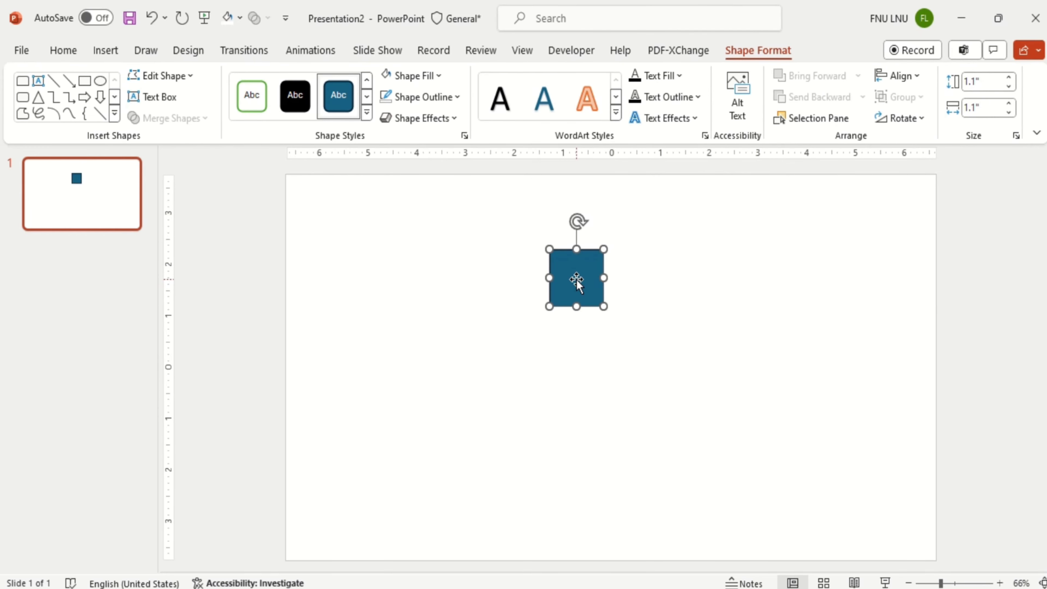
pyautogui.moveTo(577, 281); pyautogui.dragTo(613, 259)
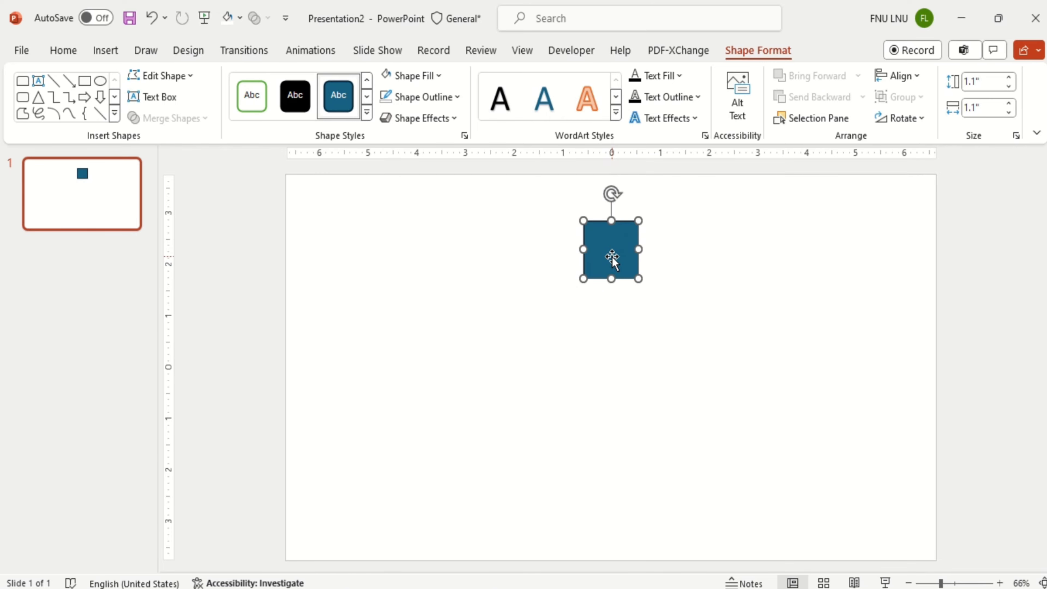
# Remove the square's outline and fill it gold.
pyautogui.click(446, 98)
pyautogui.click(431, 323)
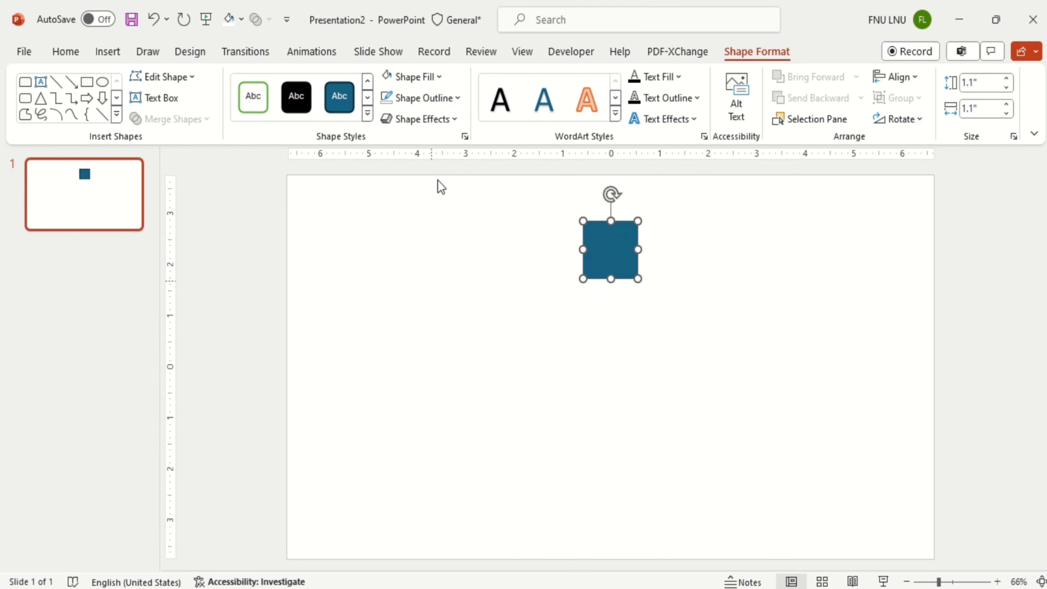
pyautogui.click(428, 77)
pyautogui.click(399, 276)
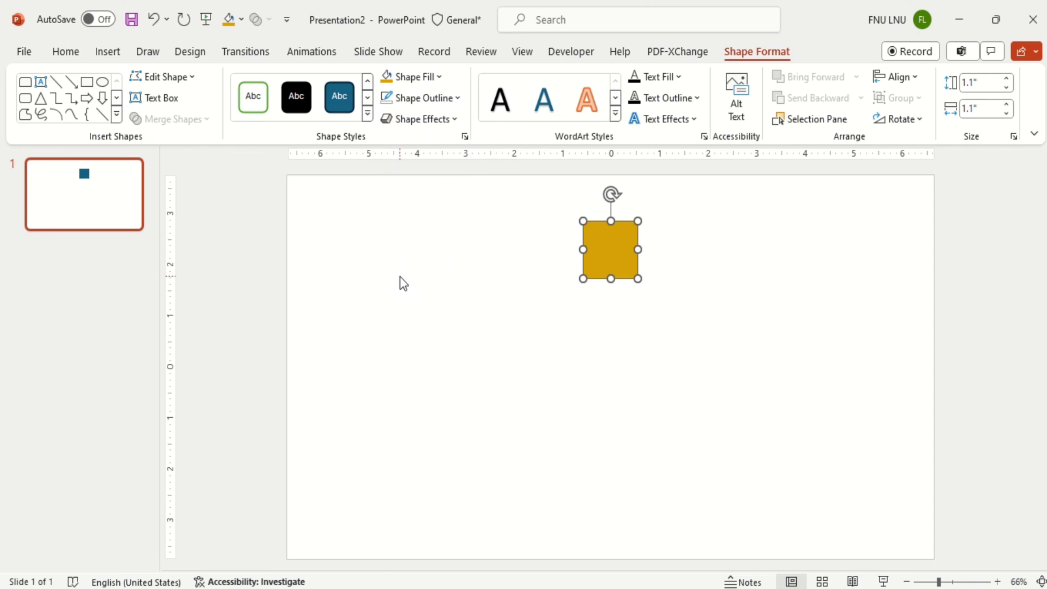
# Duplicate the gold square, align the copy exactly over it, and change the copy's fill colour.
pyautogui.hotkey('ctrl', 'd')
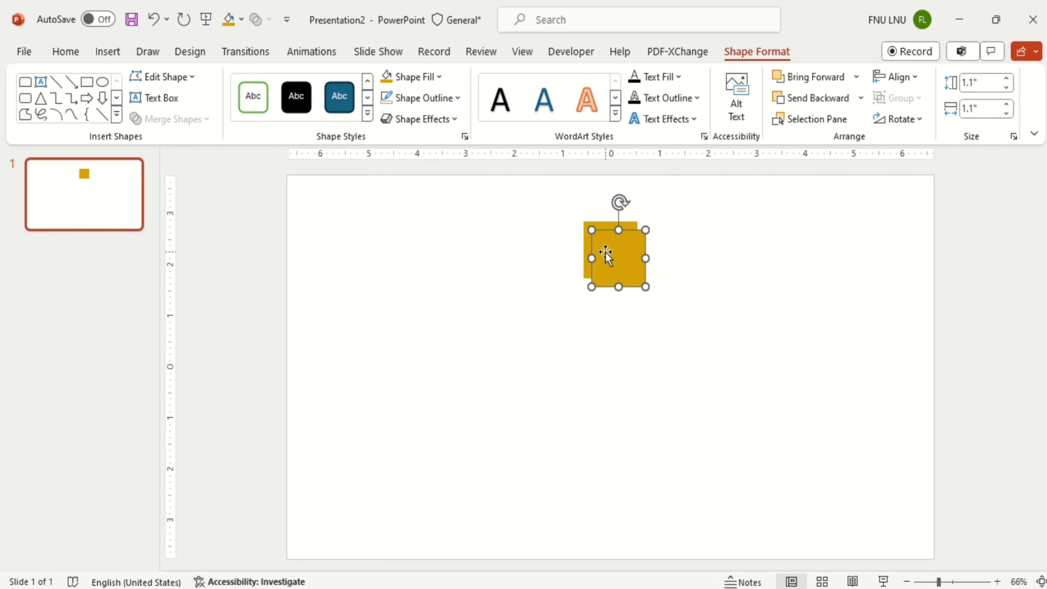
pyautogui.moveTo(602, 251); pyautogui.dragTo(595, 243)
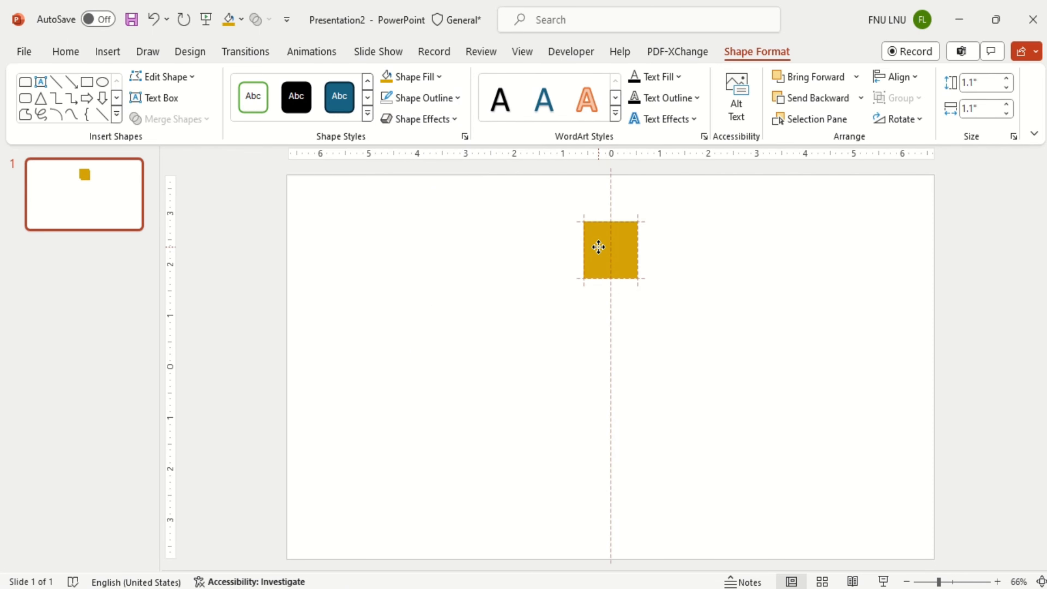
pyautogui.click(415, 84)
pyautogui.click(385, 118)
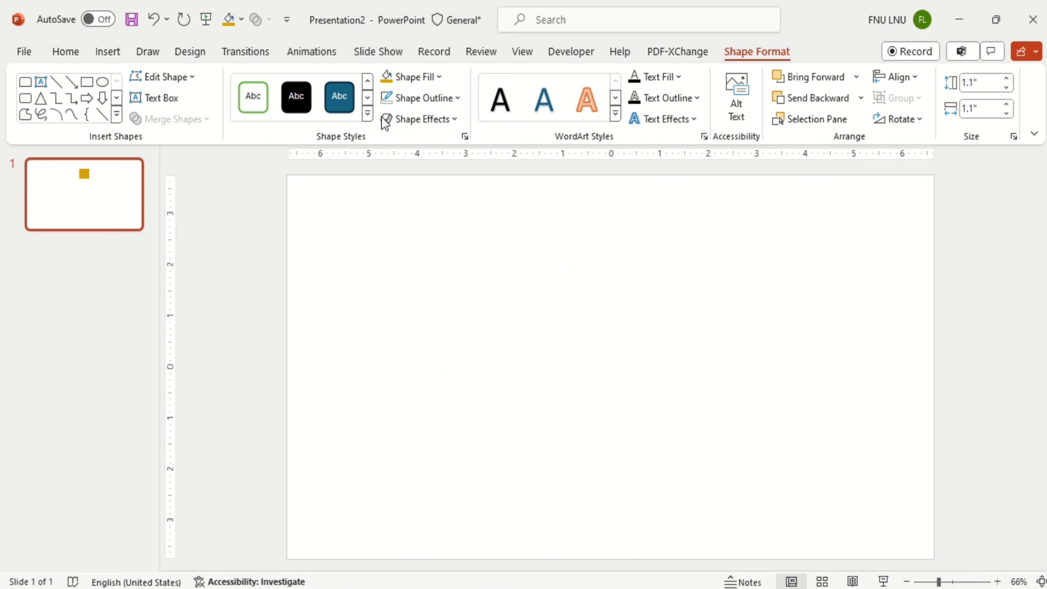
# Make the copy 46% transparent and narrow it to a 0.26-inch strip on the left edge.
pyautogui.click(465, 136)
pyautogui.moveTo(932, 426); pyautogui.dragTo(943, 429)
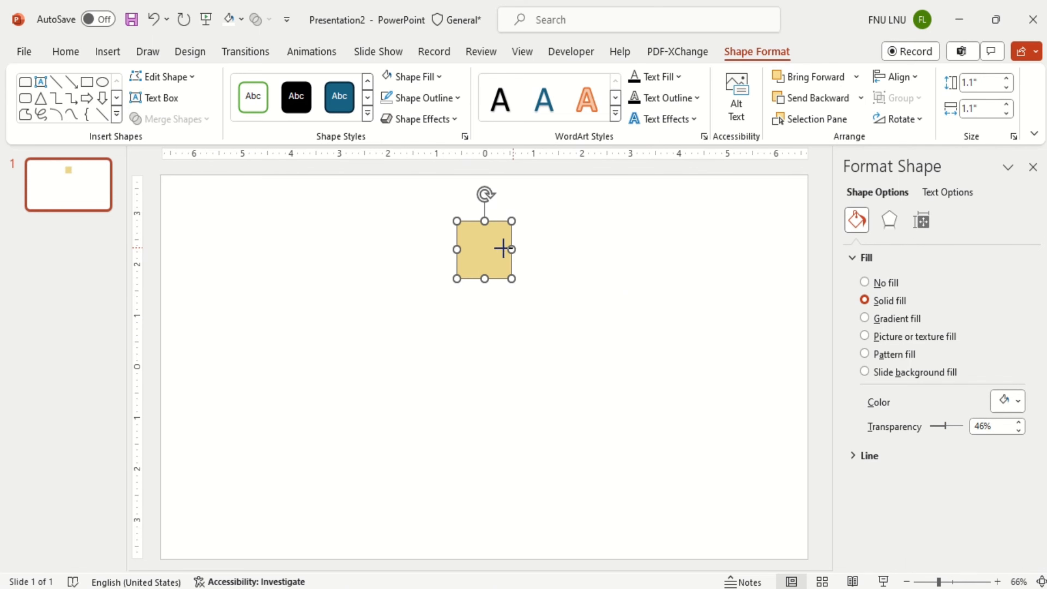
pyautogui.moveTo(503, 248)
pyautogui.mouseDown()
pyautogui.moveTo(471, 251)
pyautogui.moveTo(502, 238)
pyautogui.mouseUp()
pyautogui.press('Return')
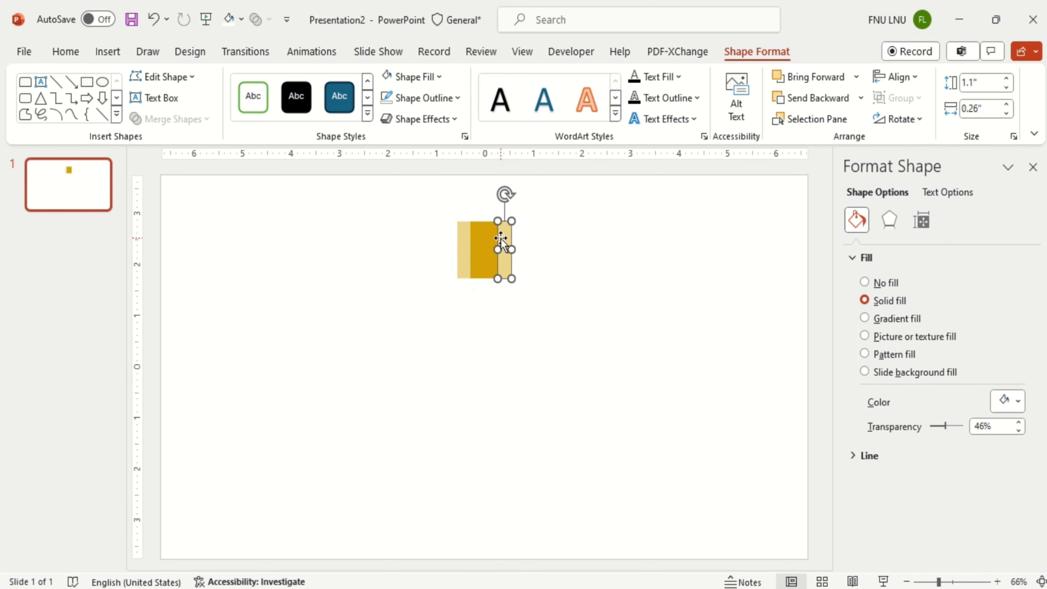
# Colour the right-side strip a darker gold and select all three parts of the square.
pyautogui.click(1017, 401)
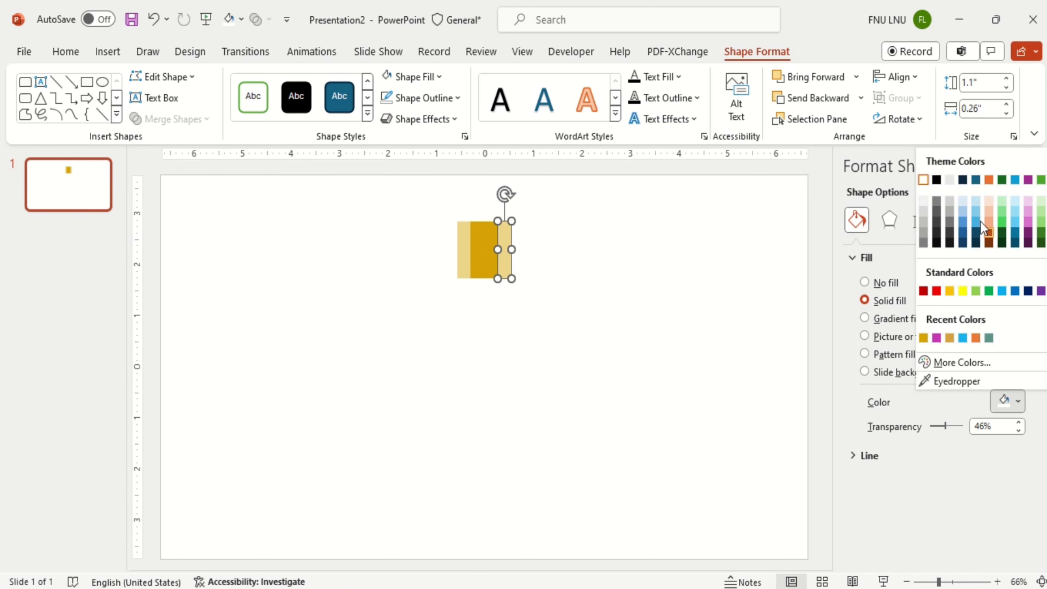
pyautogui.click(952, 220)
pyautogui.moveTo(542, 304); pyautogui.dragTo(416, 198)
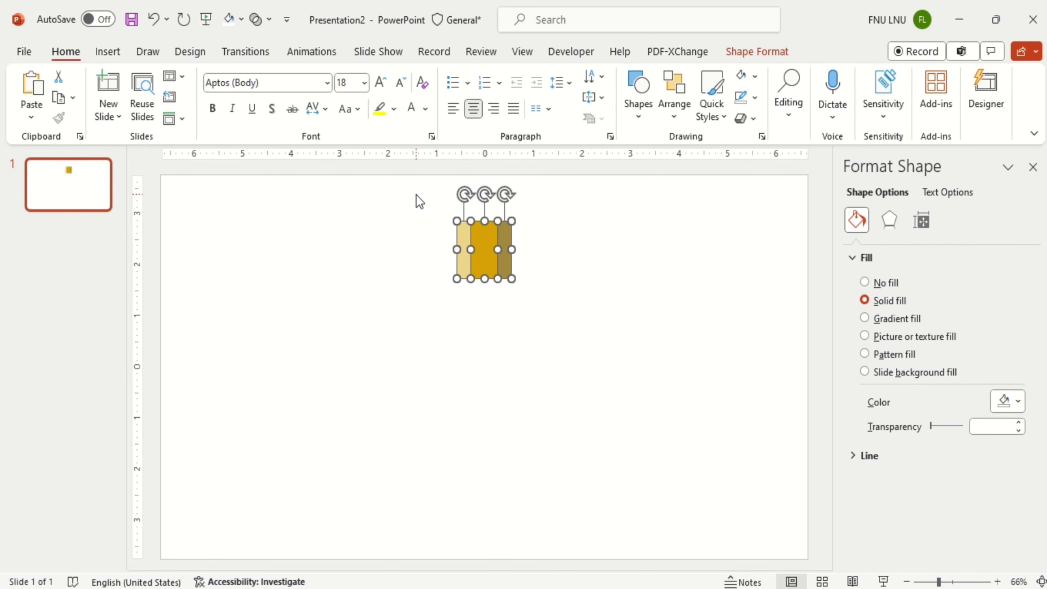
# Group the three shapes and stack copies of the group downward to form the bar.
pyautogui.rightClick(477, 238)
pyautogui.click(685, 368)
pyautogui.moveTo(495, 250); pyautogui.dragTo(490, 296)
pyautogui.hotkey('ctrl', 'd')
pyautogui.hotkey('ctrl', 'd')
pyautogui.hotkey('ctrl', 'd')
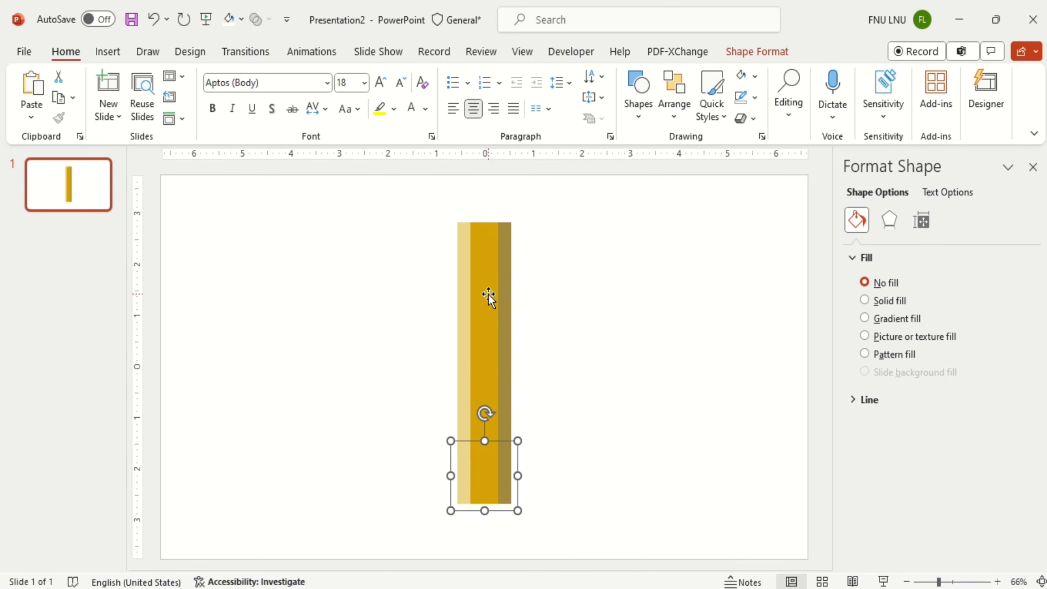
# Recolour the bottom segment's middle rectangle teal and the one above it blue.
pyautogui.doubleClick(486, 481)
pyautogui.click(1018, 402)
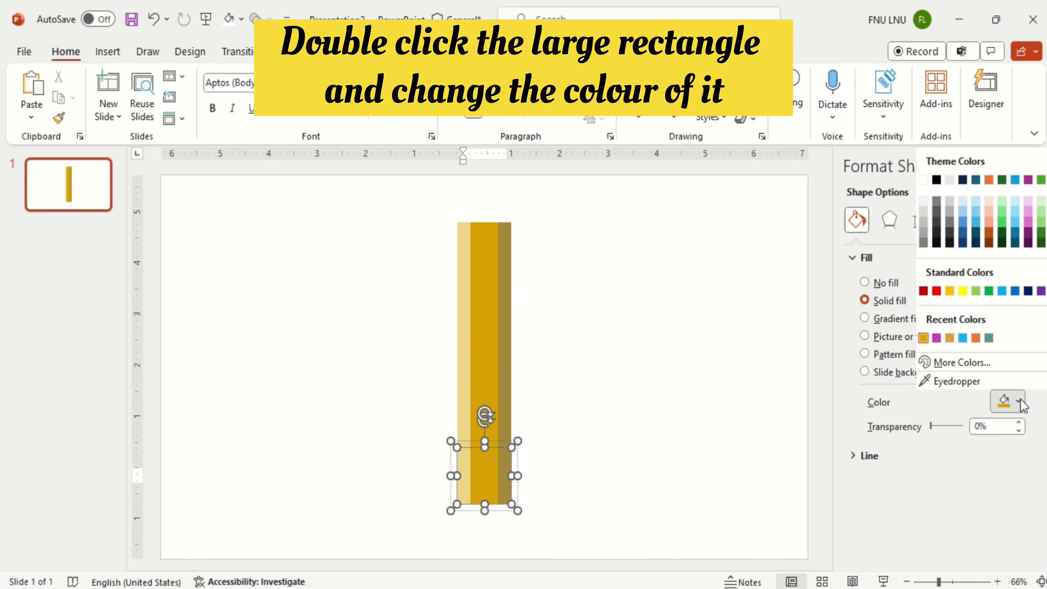
pyautogui.click(989, 338)
pyautogui.doubleClick(493, 421)
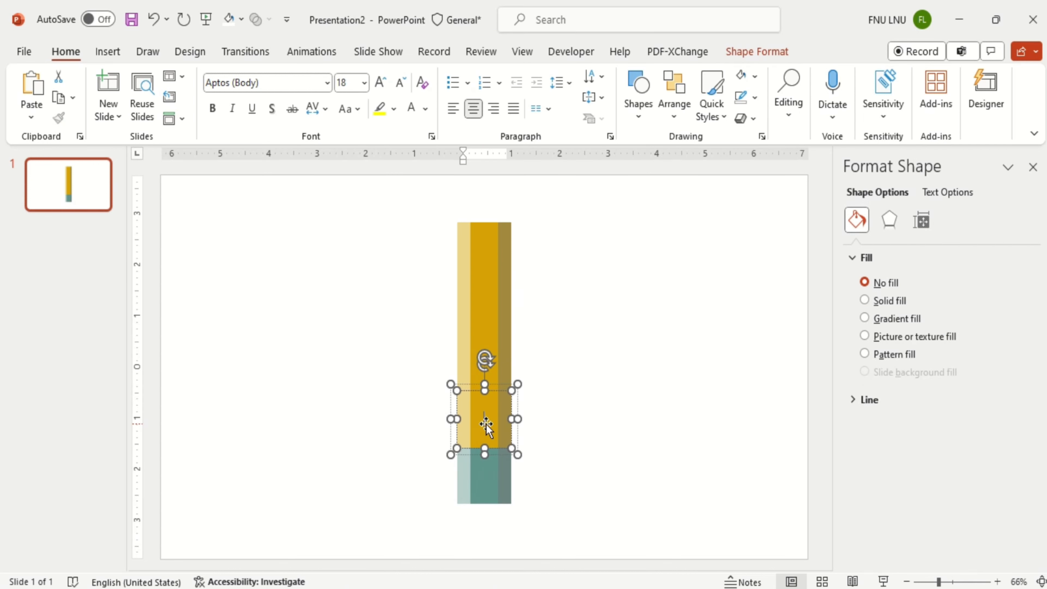
pyautogui.click(1008, 402)
pyautogui.click(975, 341)
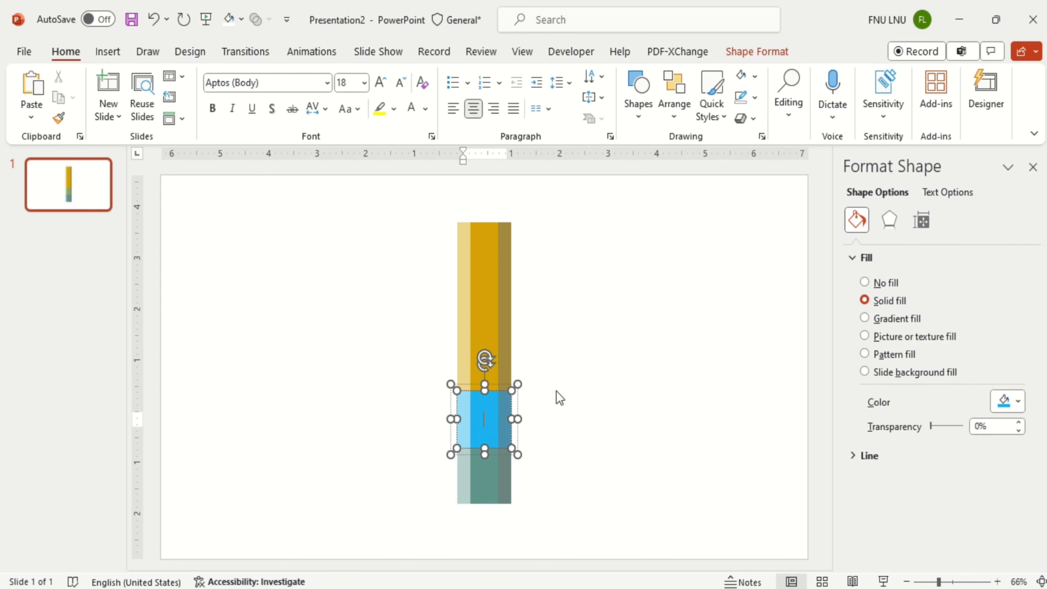
# Recolour the next two segments up orange and magenta, then deselect.
pyautogui.doubleClick(493, 348)
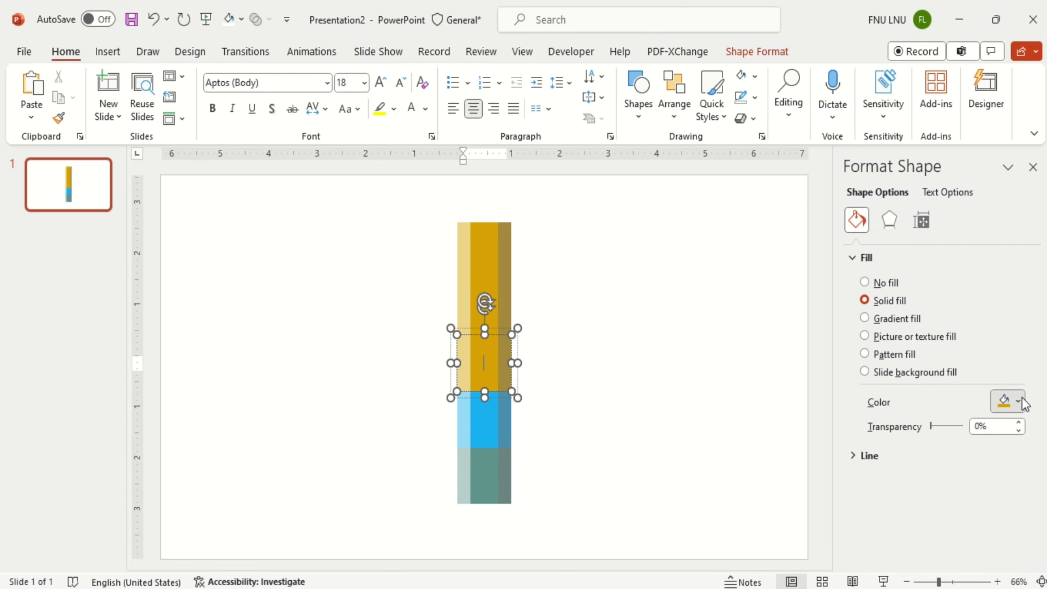
pyautogui.click(1018, 401)
pyautogui.click(989, 338)
pyautogui.doubleClick(497, 316)
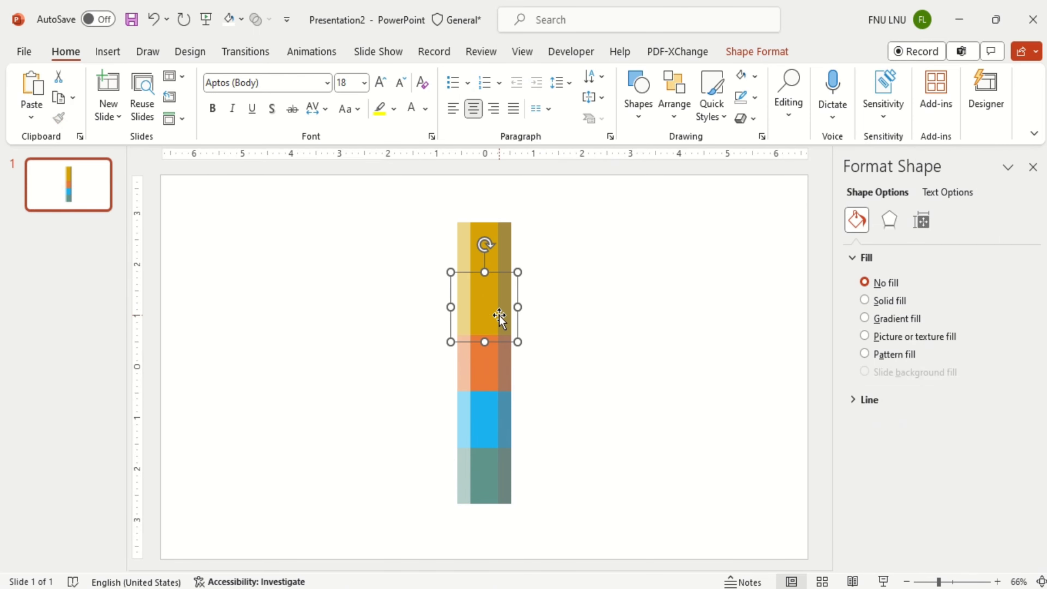
pyautogui.click(1009, 402)
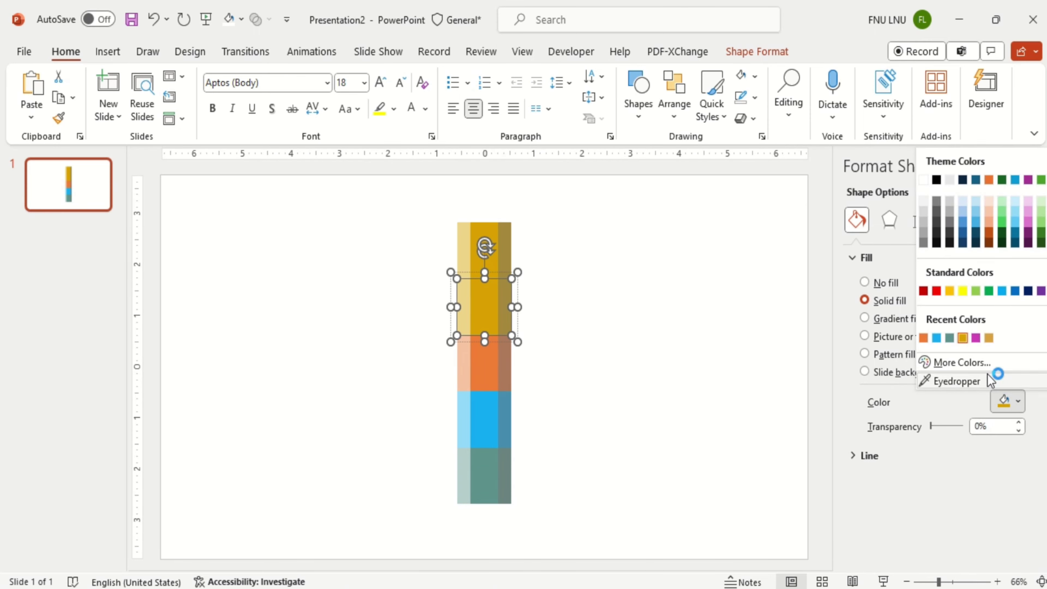
pyautogui.click(978, 339)
pyautogui.click(590, 403)
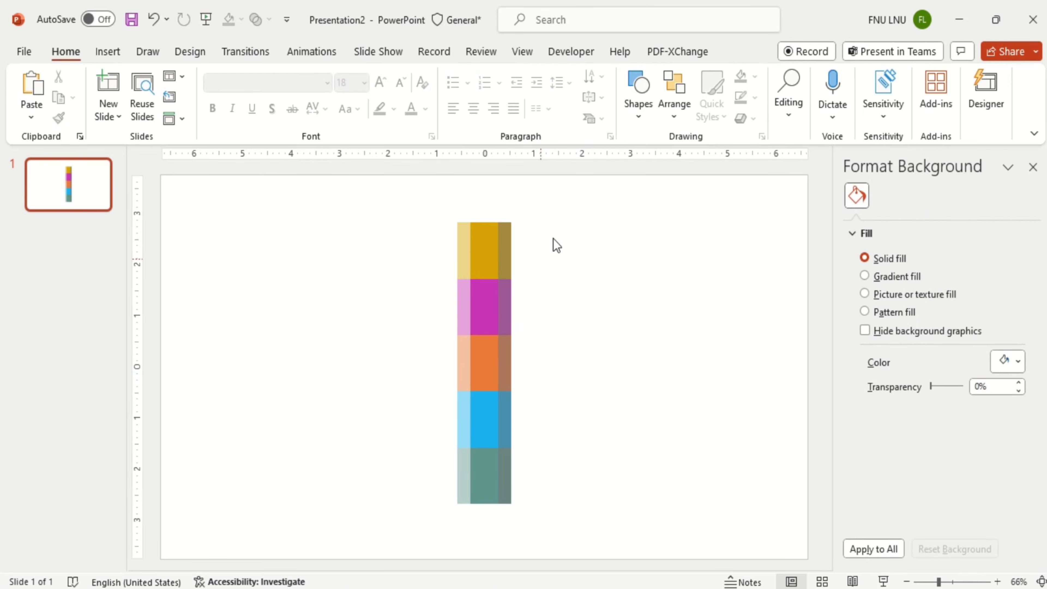
# Draw a dark blue Round Same Side Corner Rectangle, 0.77 by 1.1 inches, atop the bar with no outline.
pyautogui.click(638, 108)
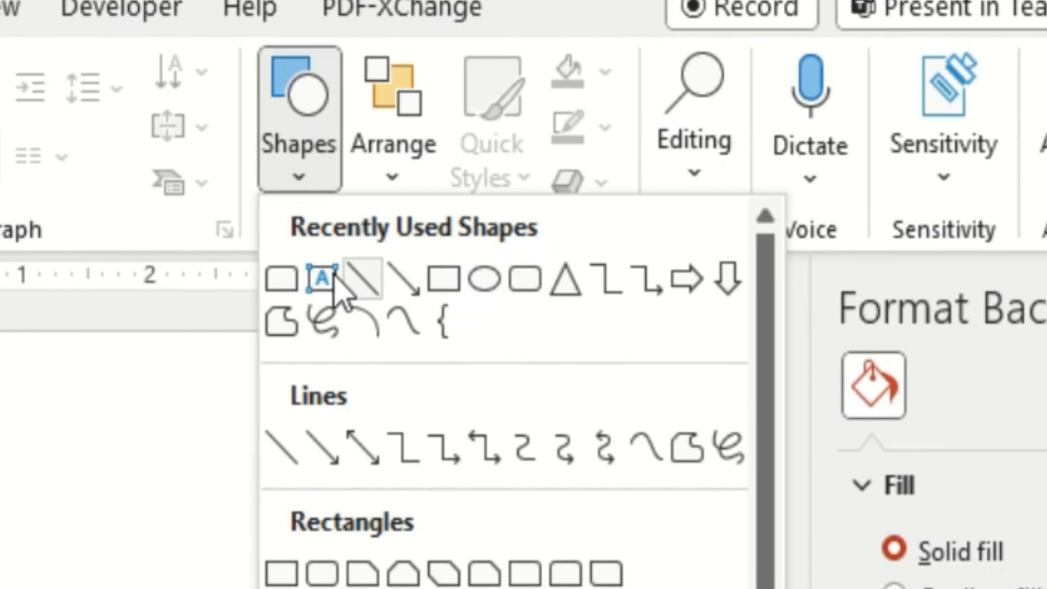
pyautogui.click(281, 280)
pyautogui.moveTo(457, 186); pyautogui.dragTo(512, 225)
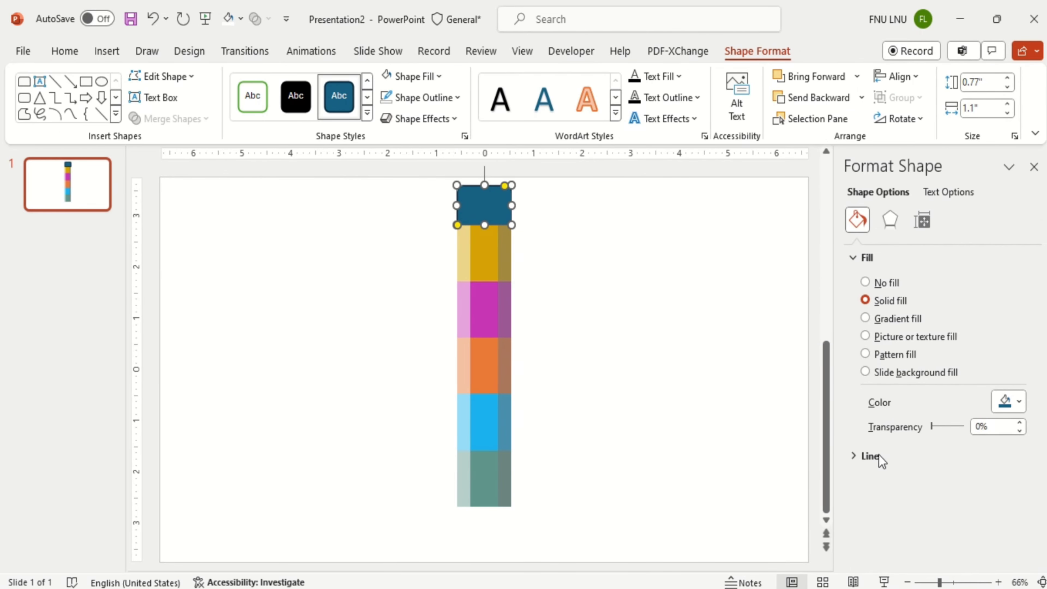
pyautogui.click(870, 455)
pyautogui.click(886, 481)
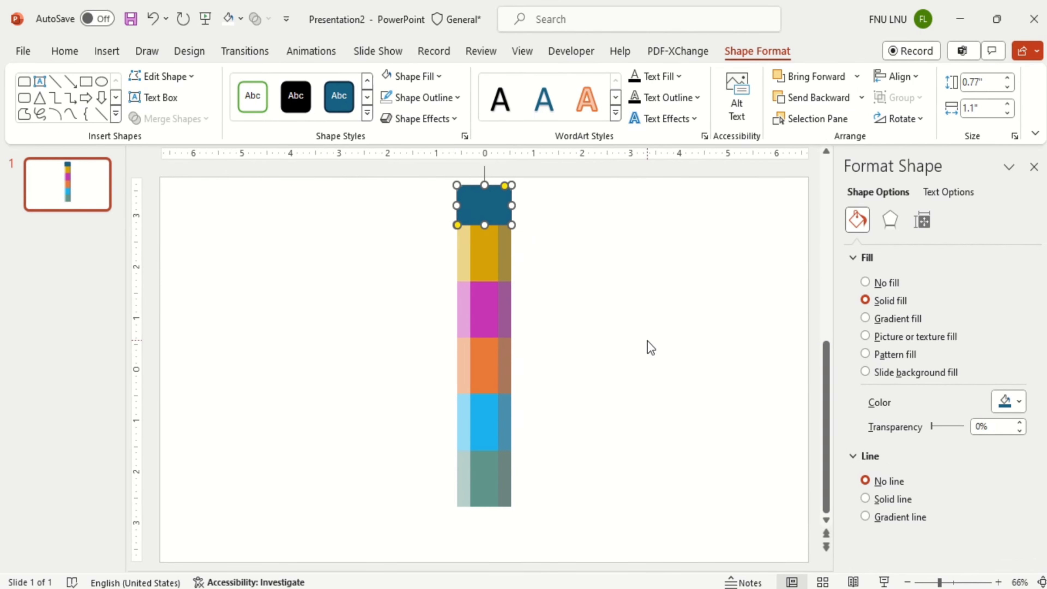
pyautogui.scroll(5, 487, 372)
pyautogui.scroll(4, 491, 392)
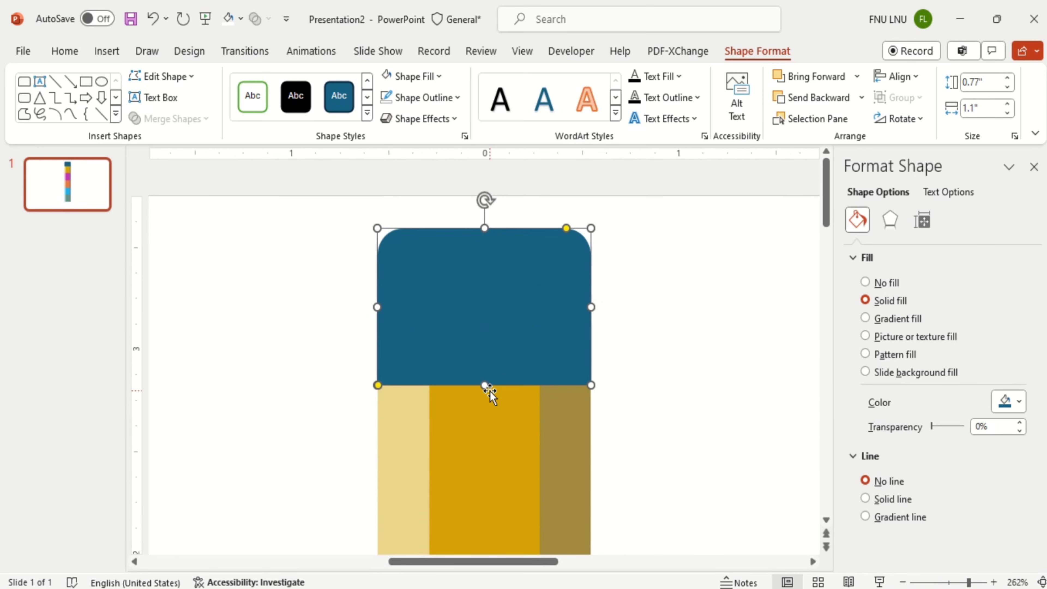
pyautogui.moveTo(485, 221); pyautogui.dragTo(485, 224)
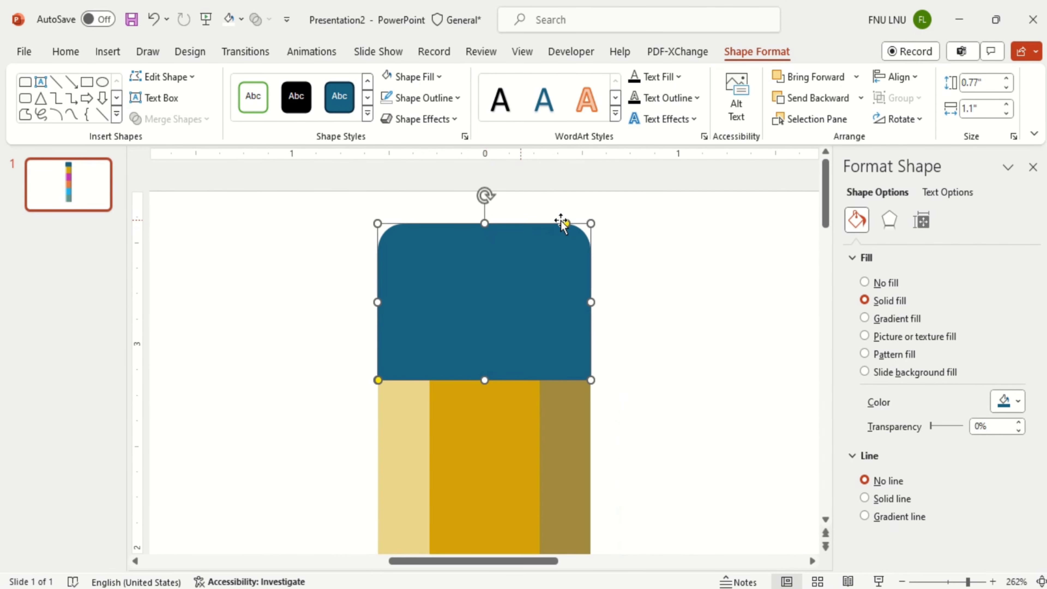
# Increase the cap's corner rounding and give it a gradient fill with gray then black stops.
pyautogui.moveTo(566, 224); pyautogui.dragTo(430, 333)
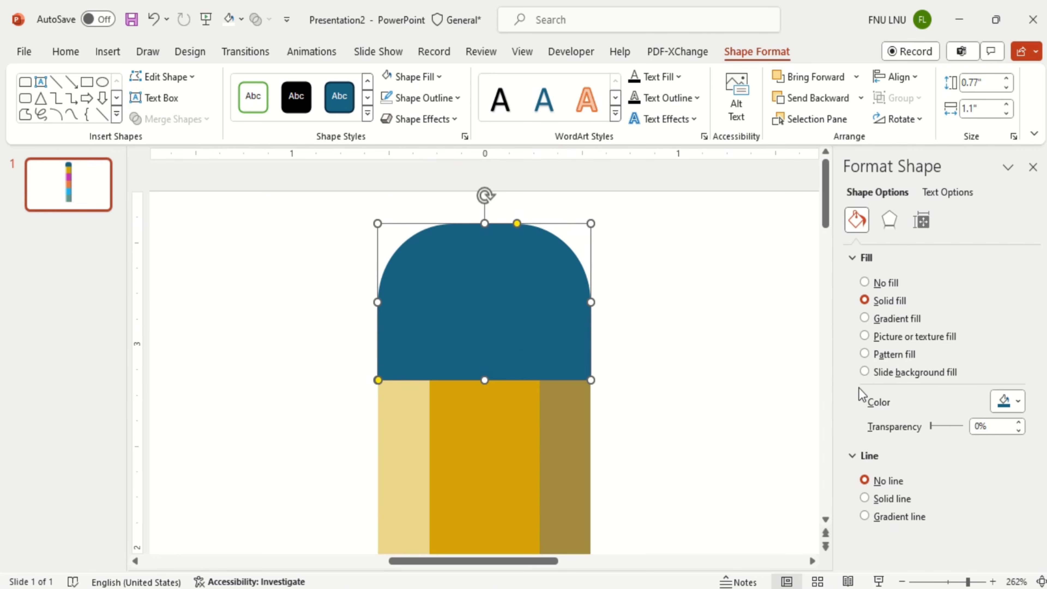
pyautogui.click(901, 318)
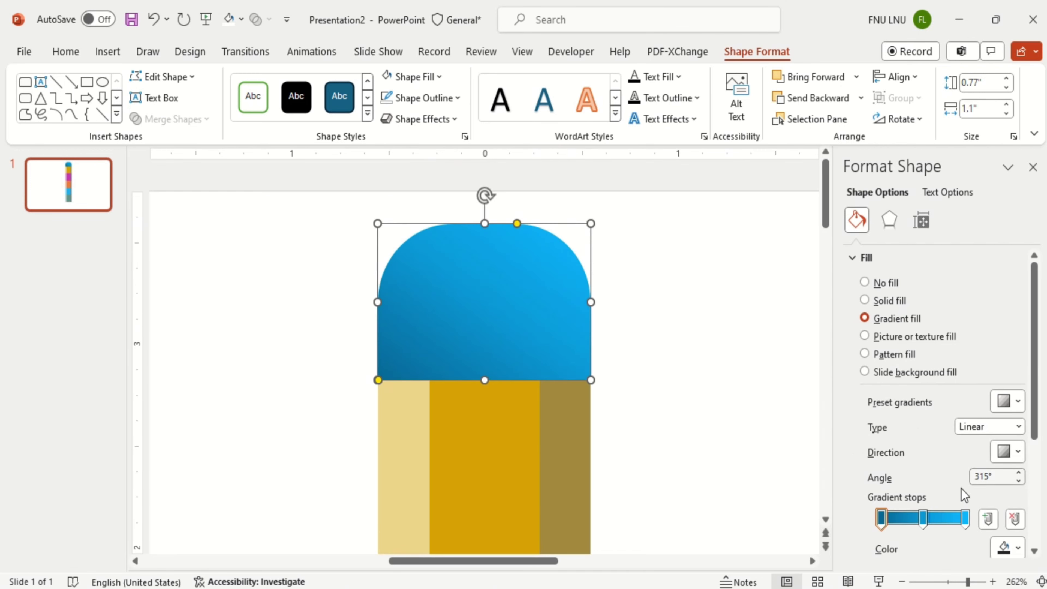
pyautogui.click(1018, 547)
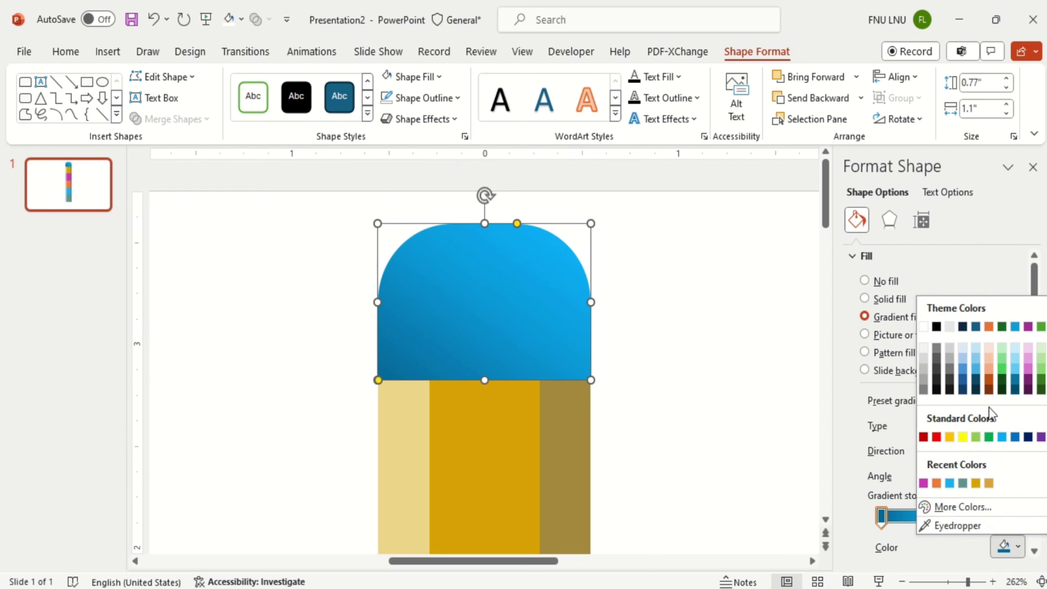
pyautogui.click(937, 348)
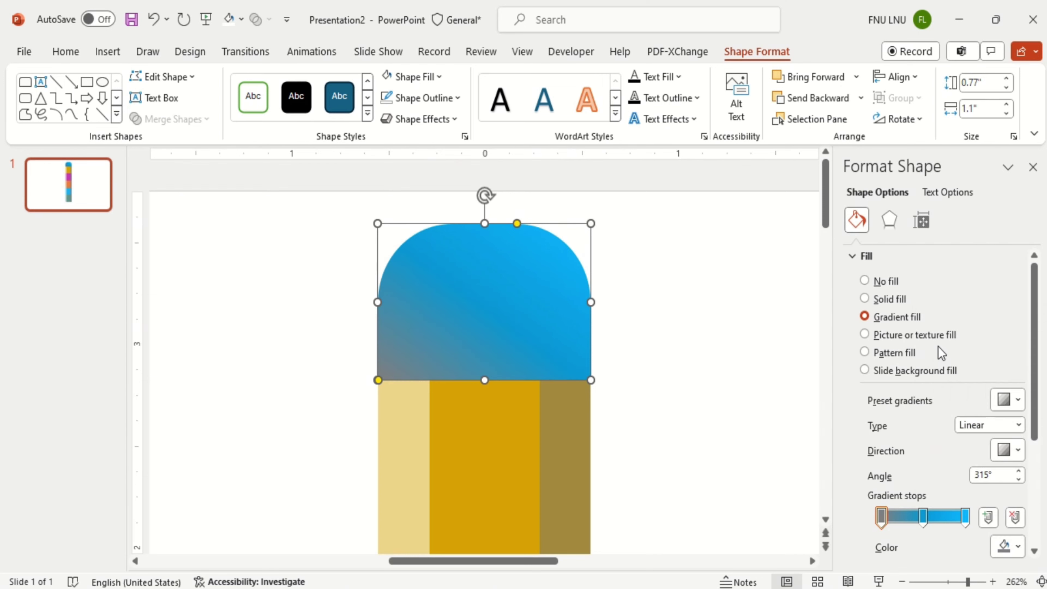
pyautogui.click(908, 516)
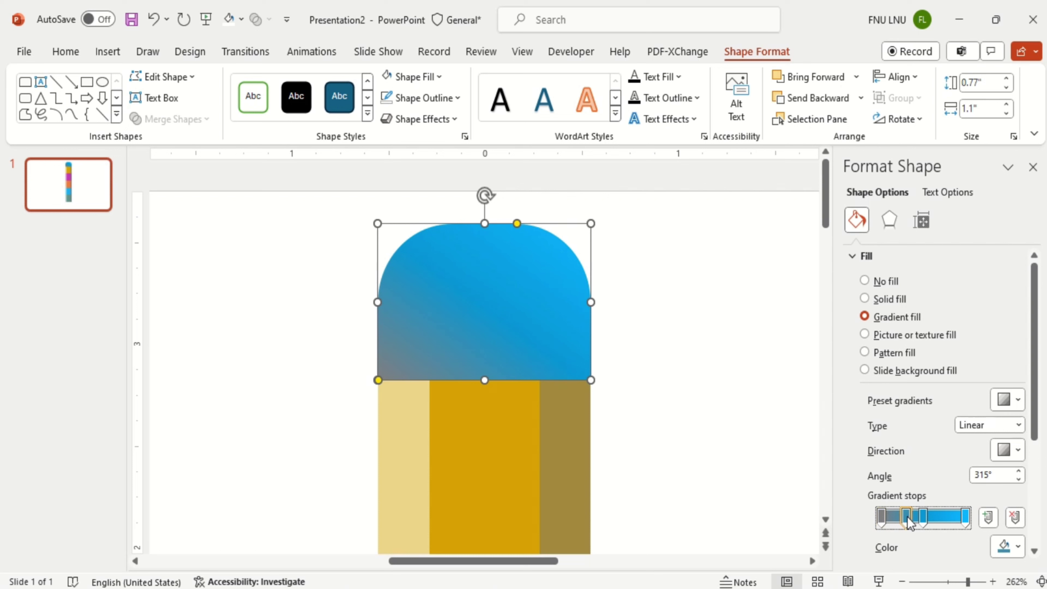
pyautogui.click(1010, 547)
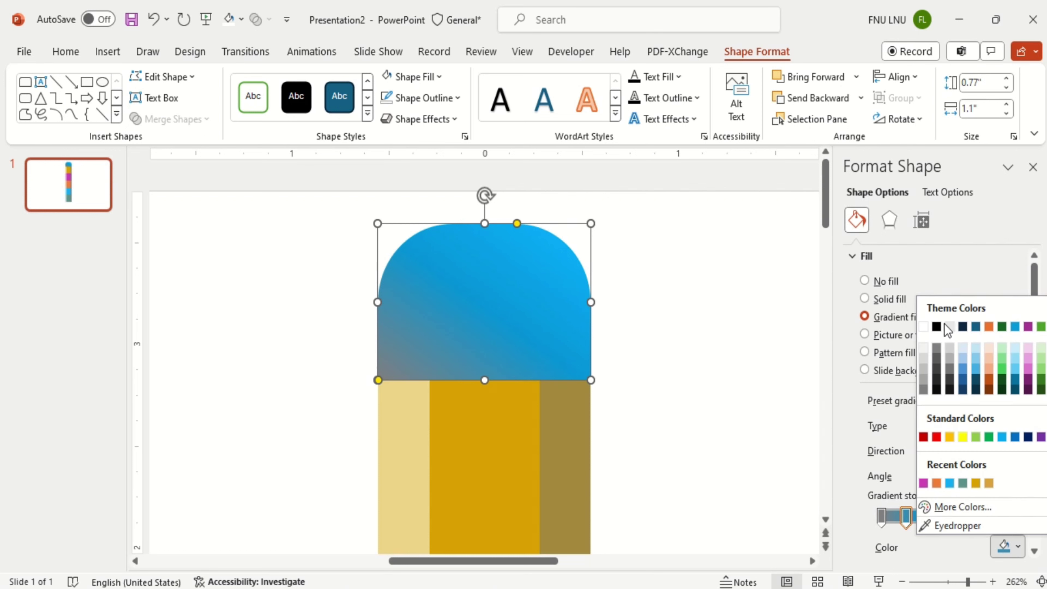
pyautogui.click(937, 327)
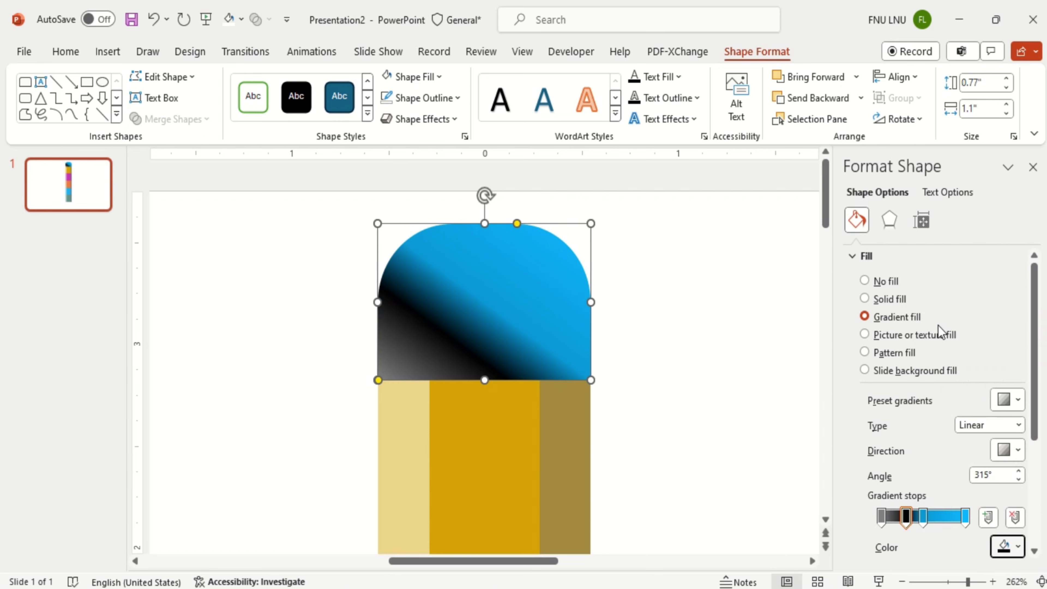
# Set the last gradient stops to gray and light gray, make it linear horizontal, widen the black band.
pyautogui.click(924, 521)
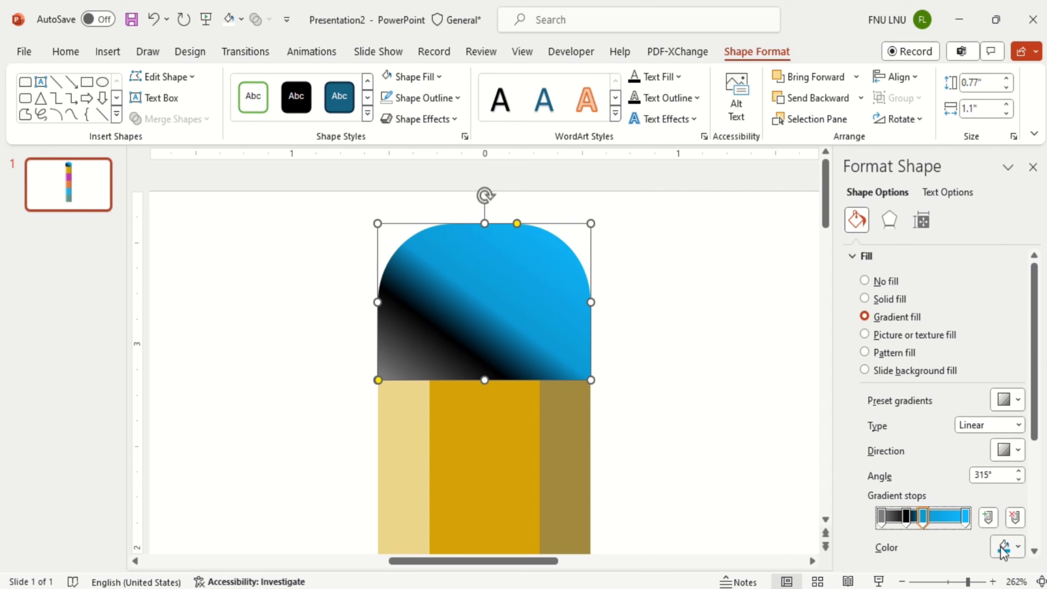
pyautogui.click(1011, 548)
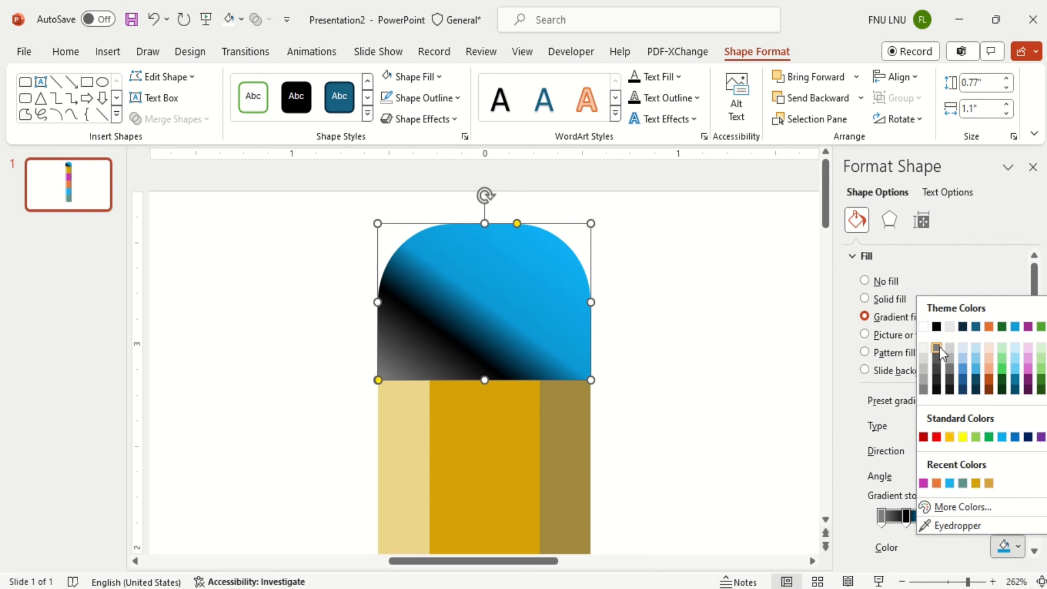
pyautogui.click(937, 348)
pyautogui.click(965, 520)
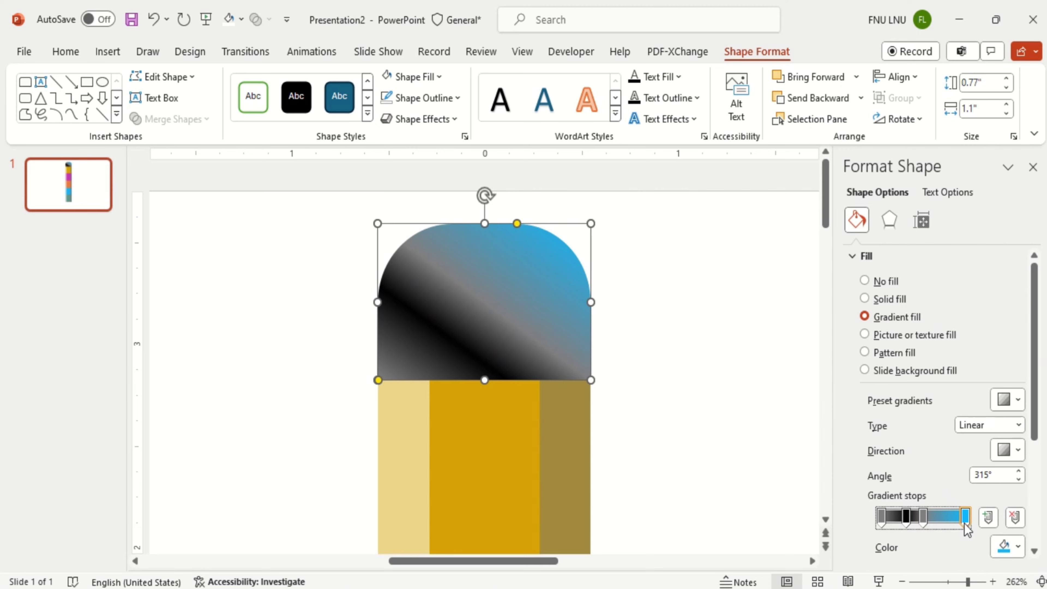
pyautogui.click(1008, 547)
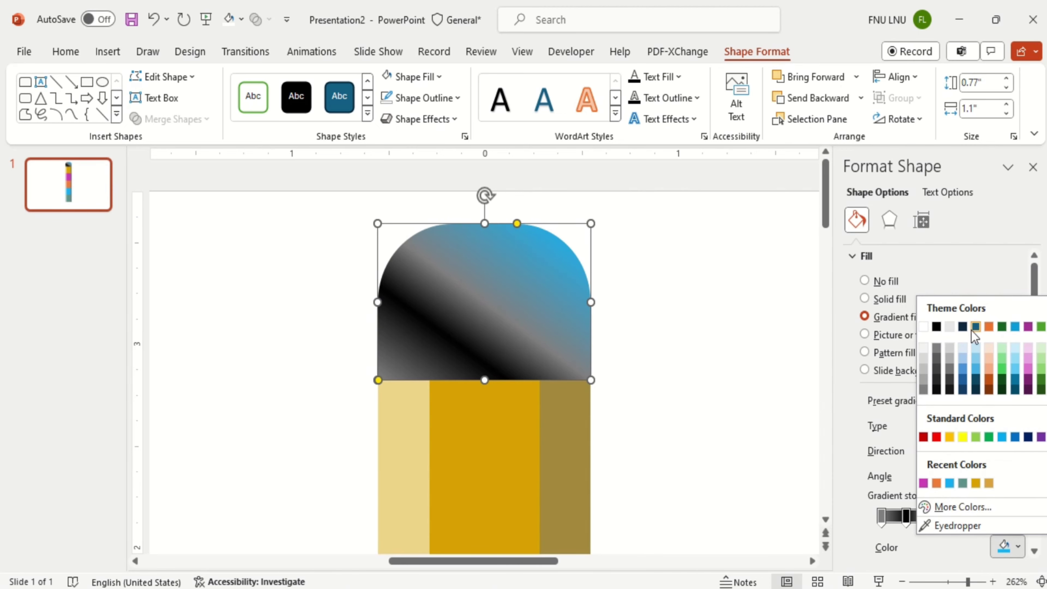
pyautogui.click(950, 347)
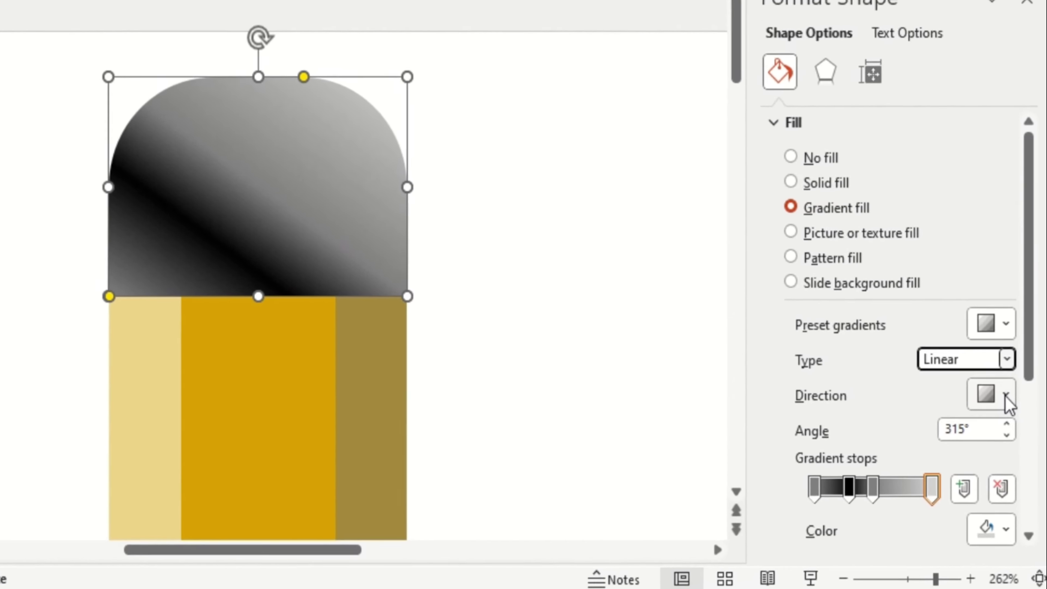
pyautogui.click(1015, 452)
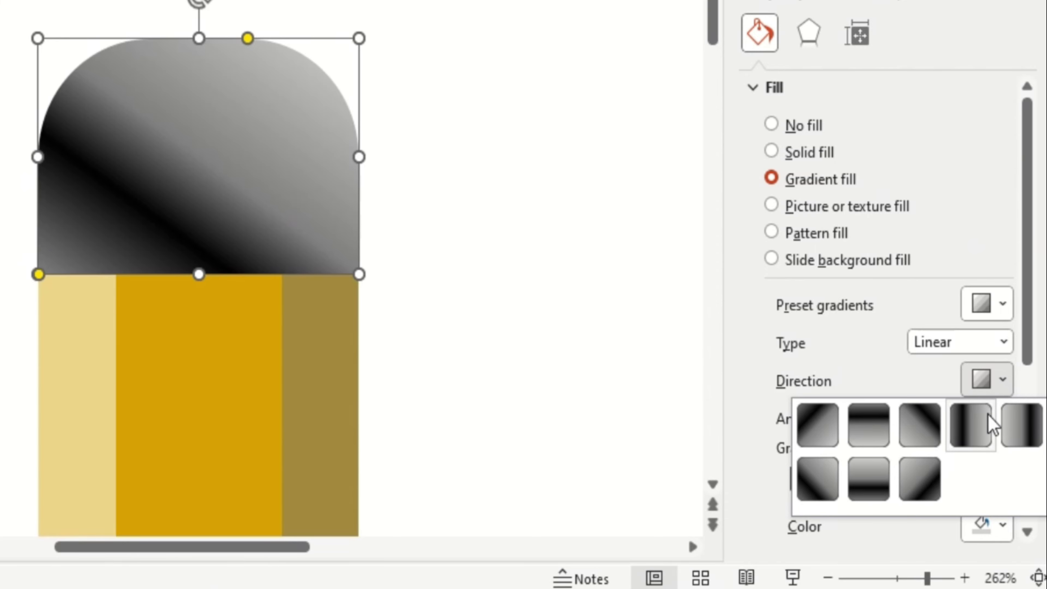
pyautogui.click(988, 431)
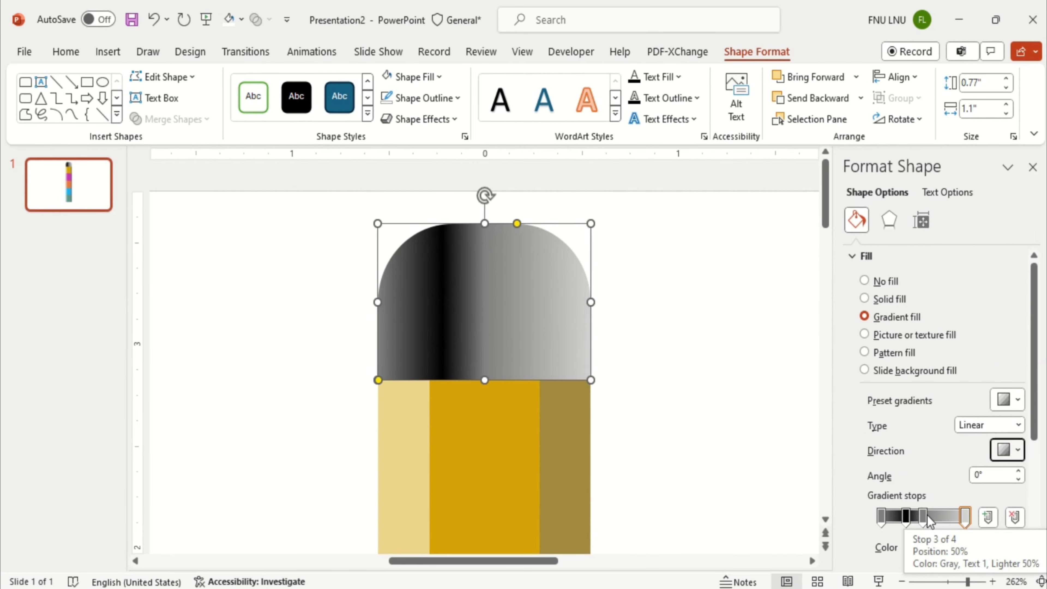
pyautogui.moveTo(940, 521)
pyautogui.mouseDown()
pyautogui.moveTo(953, 521)
pyautogui.moveTo(915, 519)
pyautogui.moveTo(950, 519)
pyautogui.mouseUp()
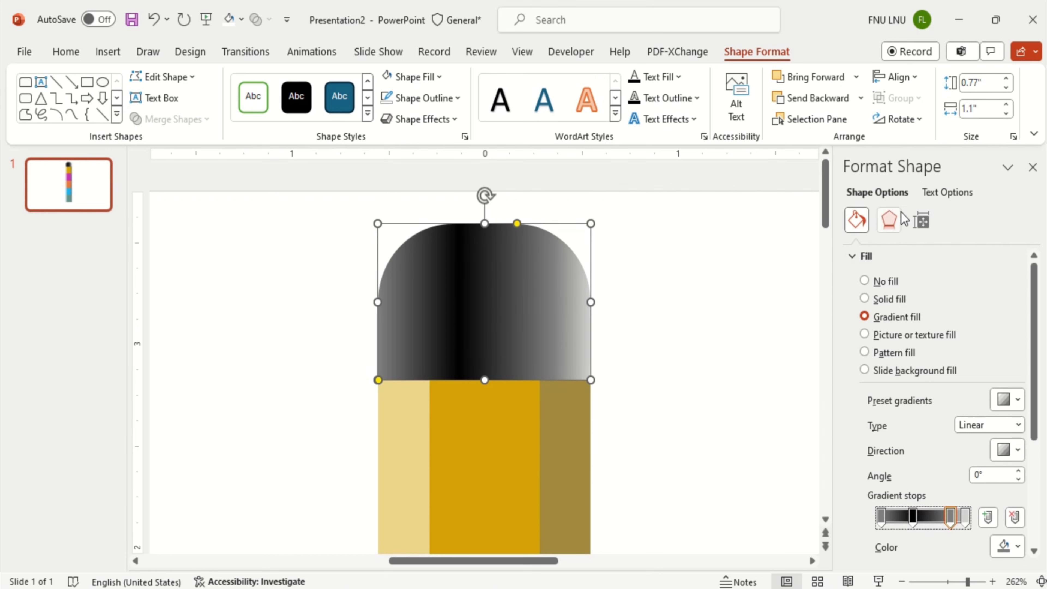
# Apply an Inner shadow preset (50% transparency, 5 pt blur, 225°, 4 pt distance) to the cap.
pyautogui.click(895, 219)
pyautogui.click(892, 257)
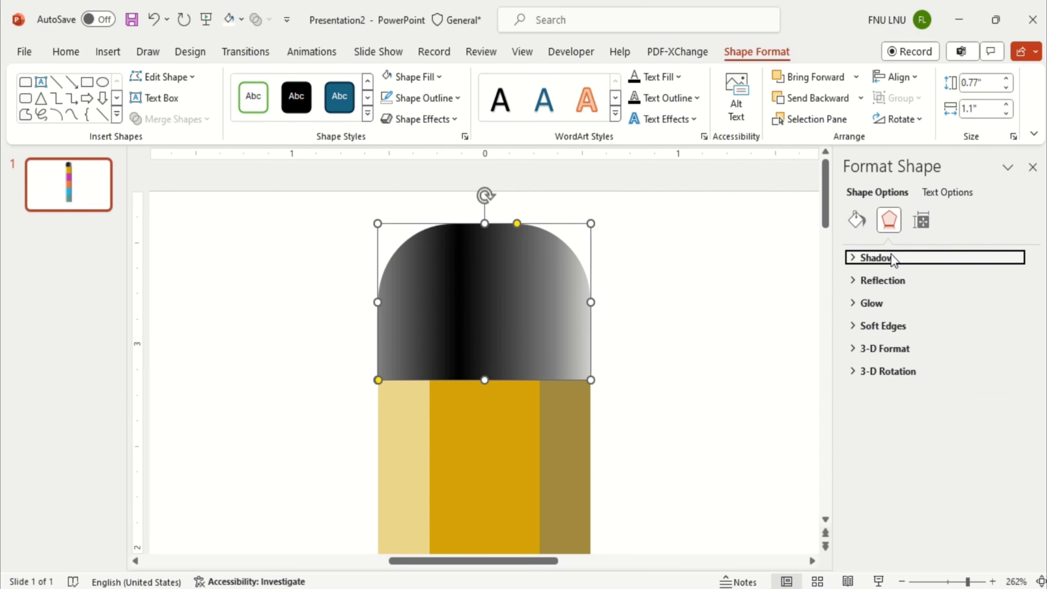
pyautogui.click(1017, 282)
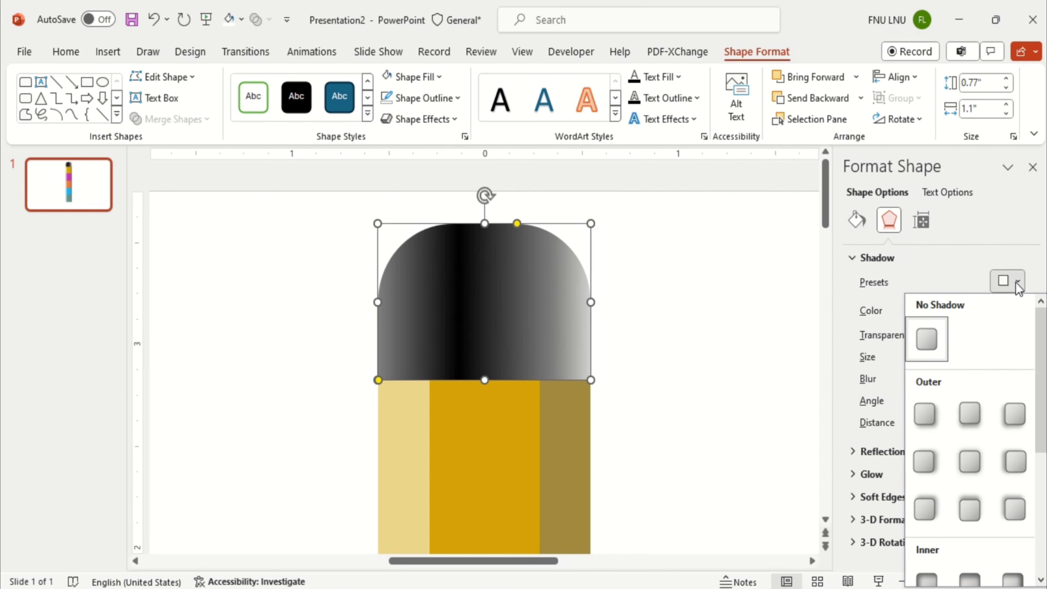
pyautogui.click(924, 582)
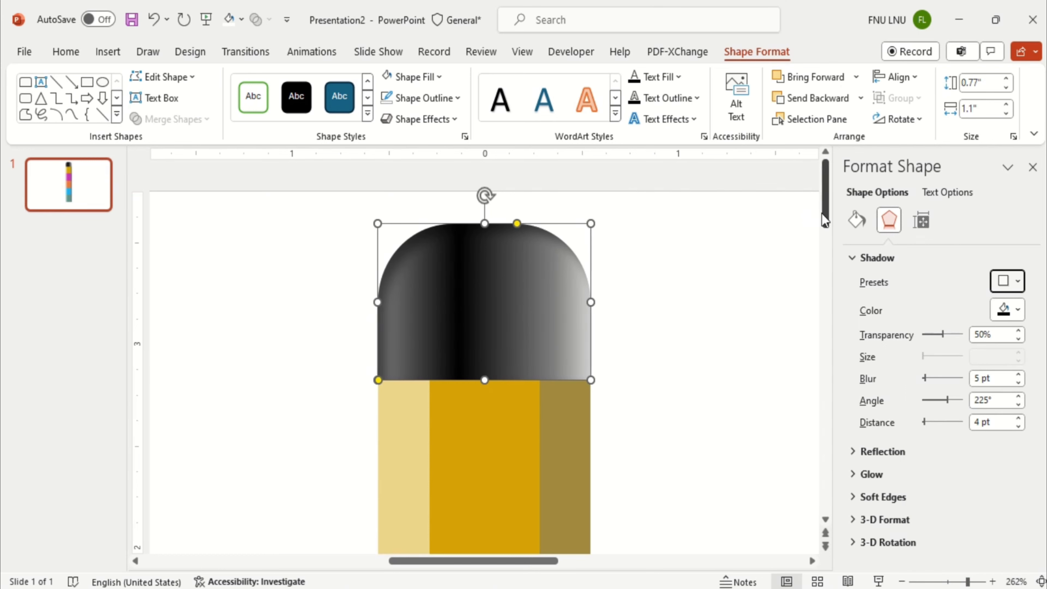
pyautogui.click(639, 314)
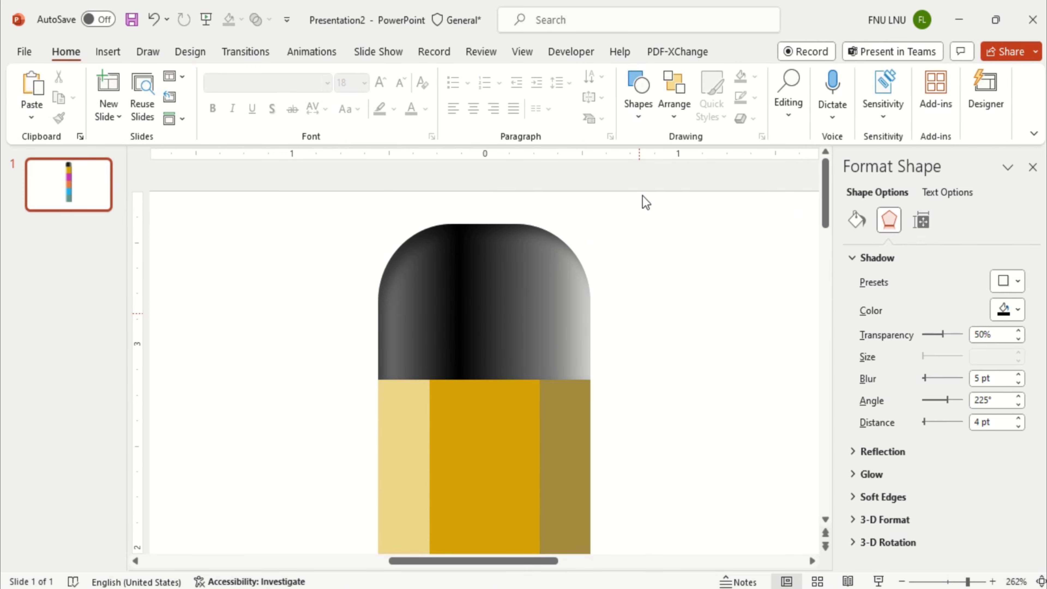
# Draw a blue rectangle across the cap's lower part, just above the body, with no outline.
pyautogui.click(639, 120)
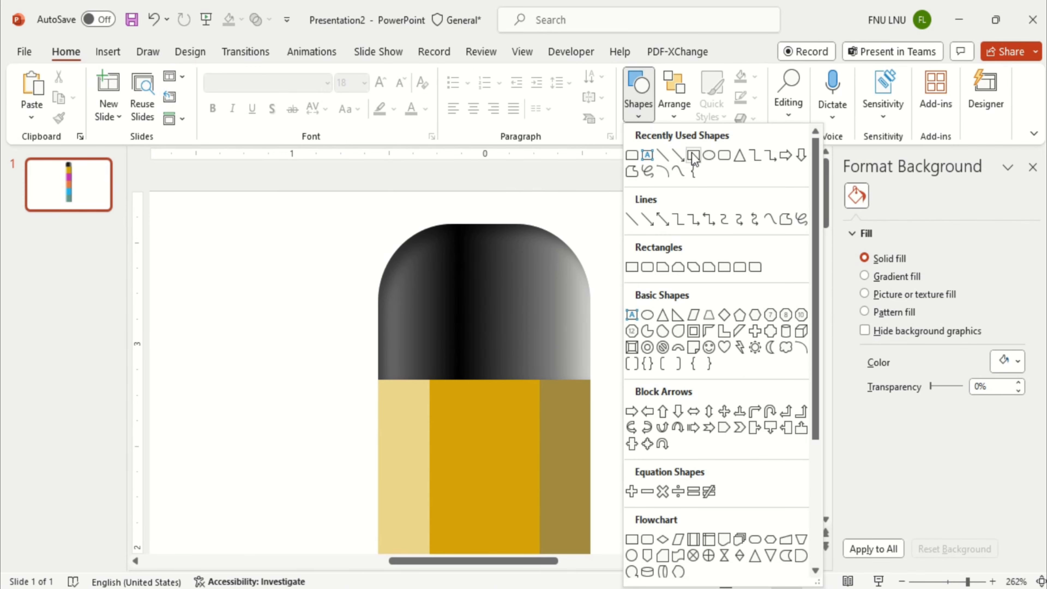
pyautogui.click(694, 156)
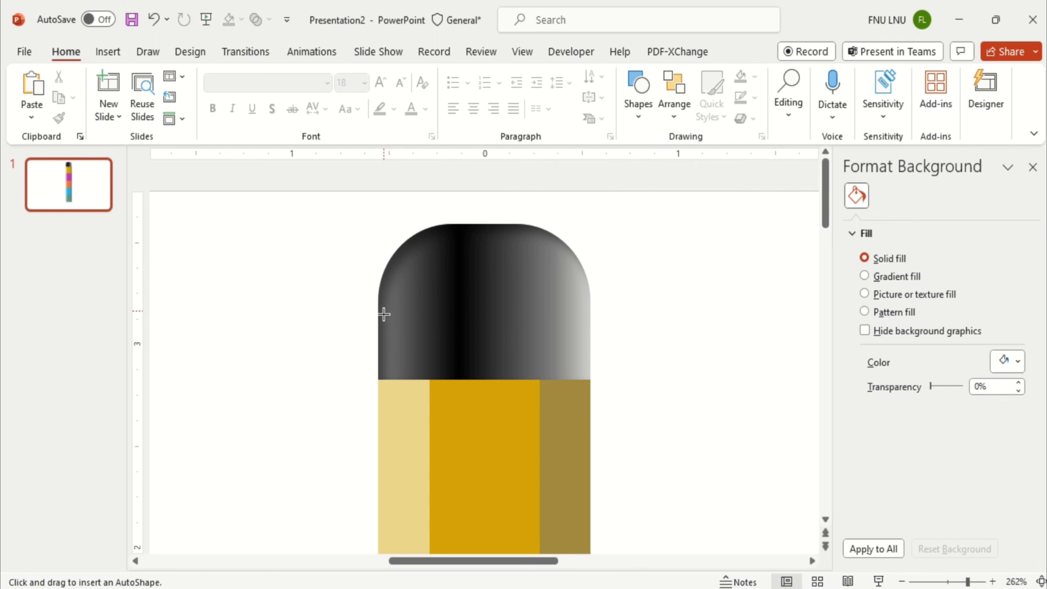
pyautogui.moveTo(379, 315); pyautogui.dragTo(586, 378)
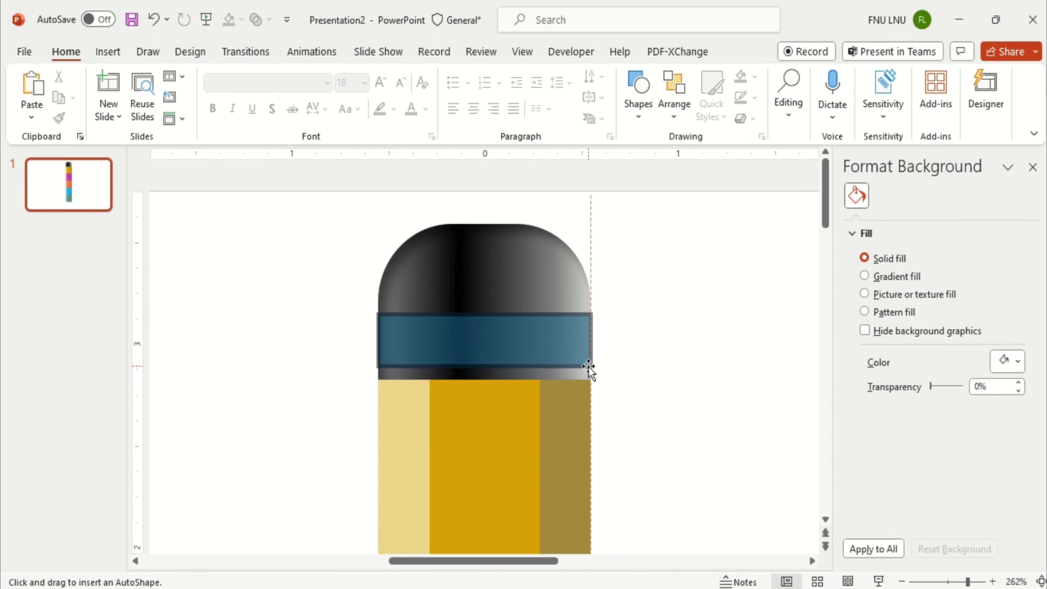
pyautogui.moveTo(586, 378); pyautogui.dragTo(588, 367)
pyautogui.click(864, 481)
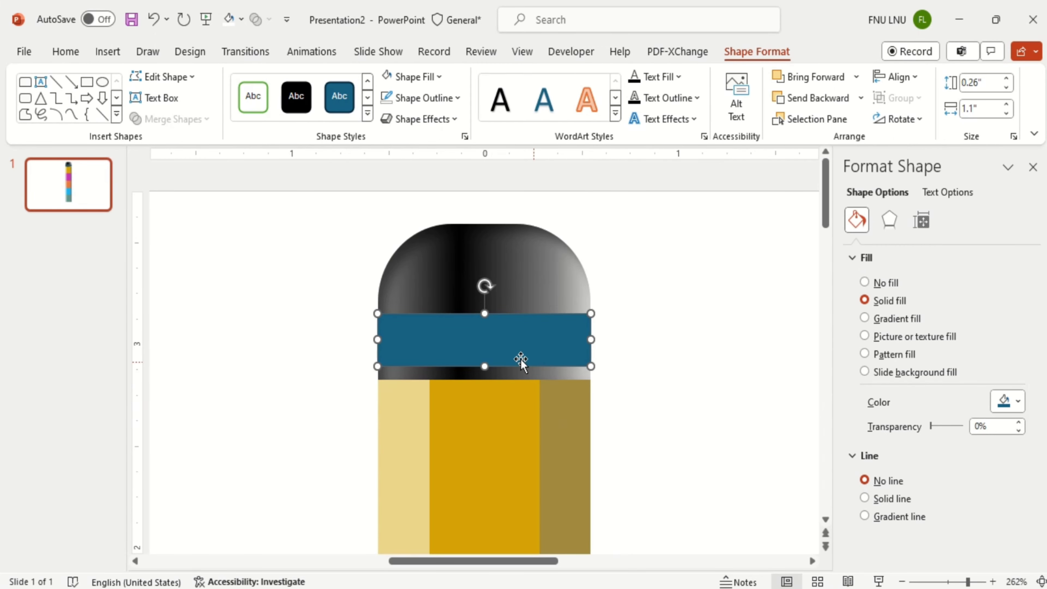
# Resize the band to span the full pencil width at 1.1 by 0.33 inches, meeting the body.
pyautogui.click(379, 338)
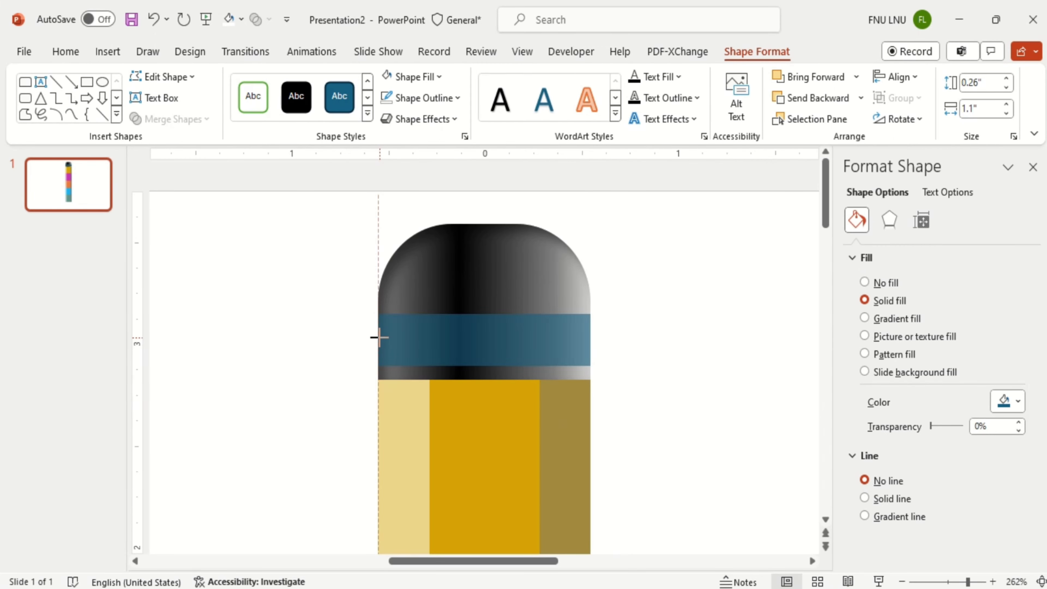
pyautogui.moveTo(379, 337); pyautogui.dragTo(377, 339)
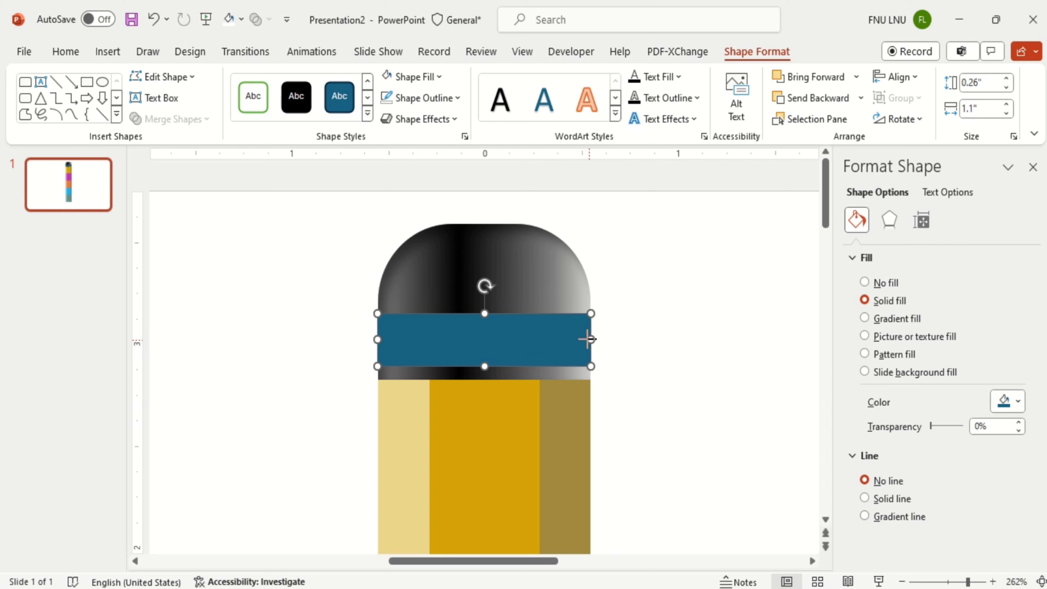
pyautogui.moveTo(590, 339); pyautogui.dragTo(587, 339)
pyautogui.moveTo(485, 366); pyautogui.dragTo(485, 379)
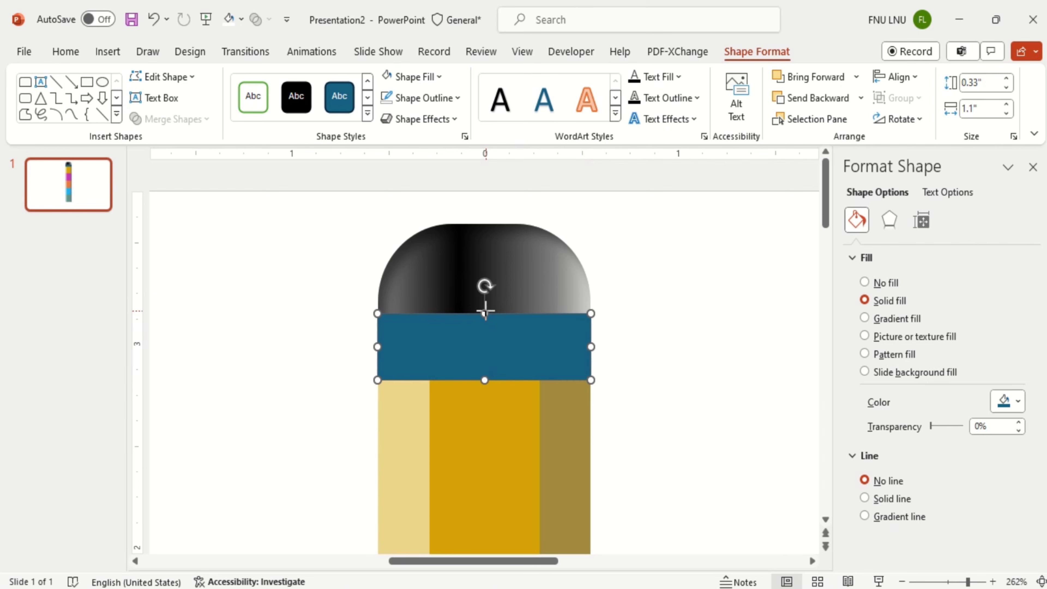
pyautogui.moveTo(485, 312); pyautogui.dragTo(486, 314)
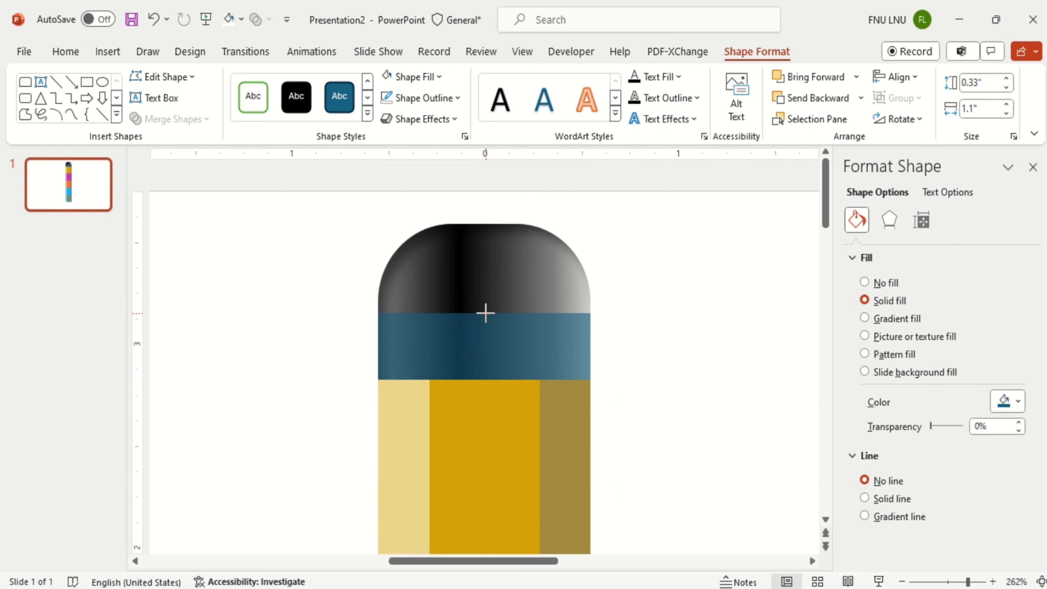
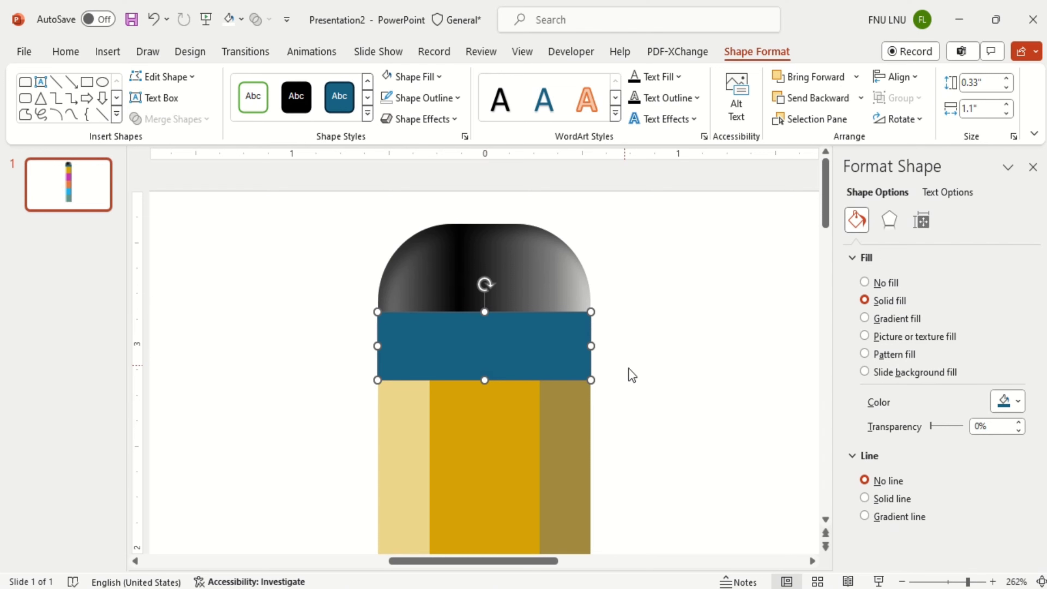
# Fill the band white, apply a grey 315° linear gradient, and drag its first stop toward the middle.
pyautogui.click(1020, 403)
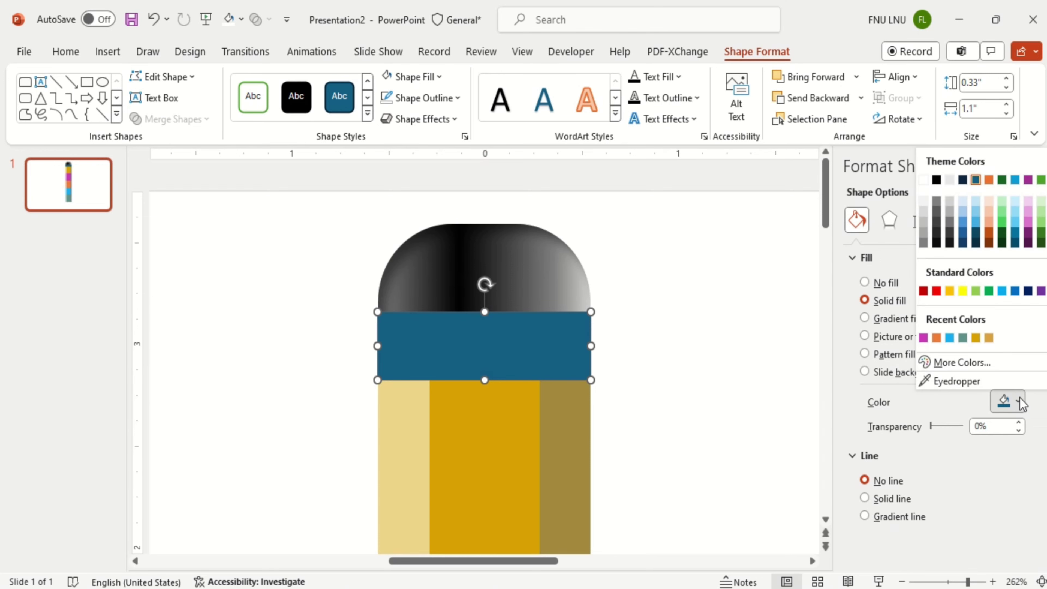
pyautogui.click(924, 180)
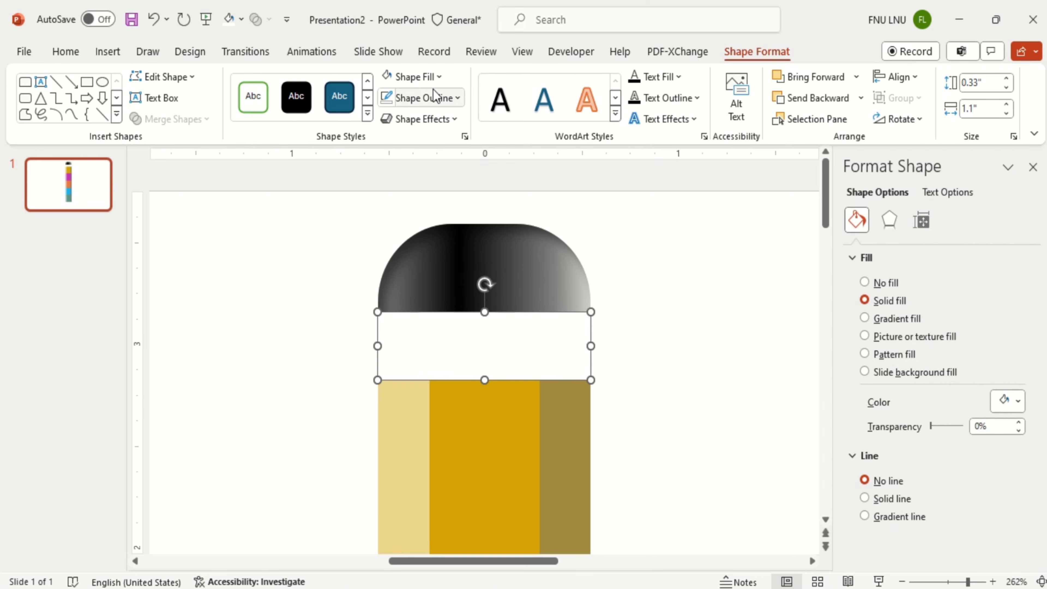
pyautogui.click(428, 76)
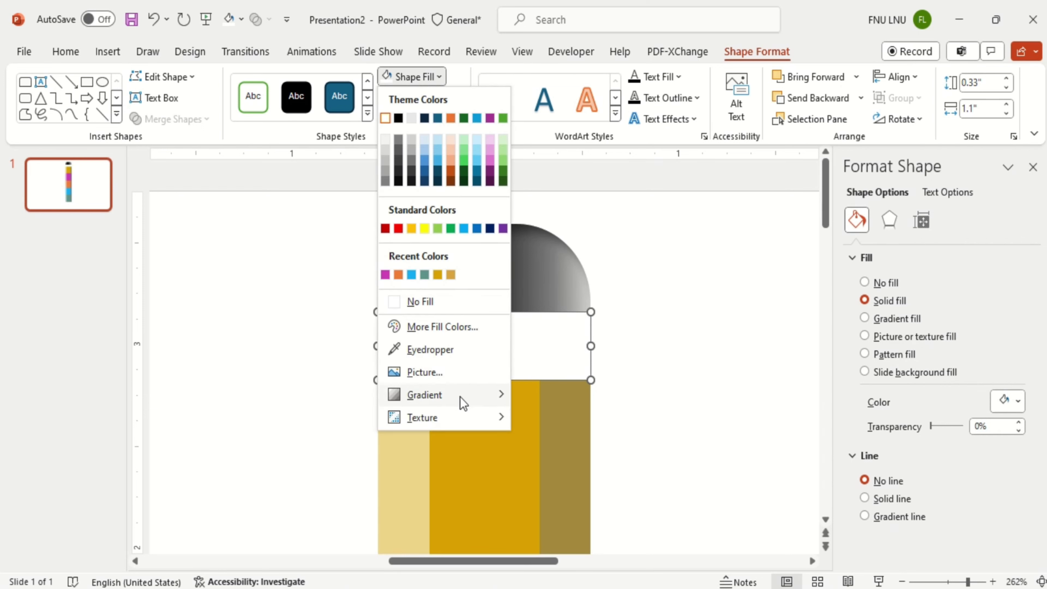
pyautogui.moveTo(425, 395)
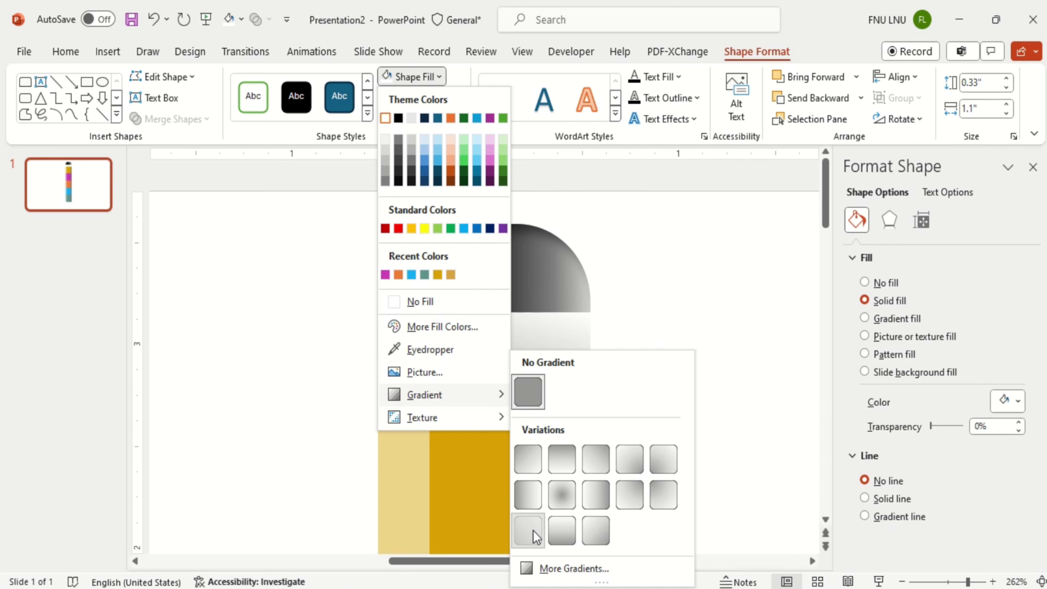
pyautogui.click(534, 533)
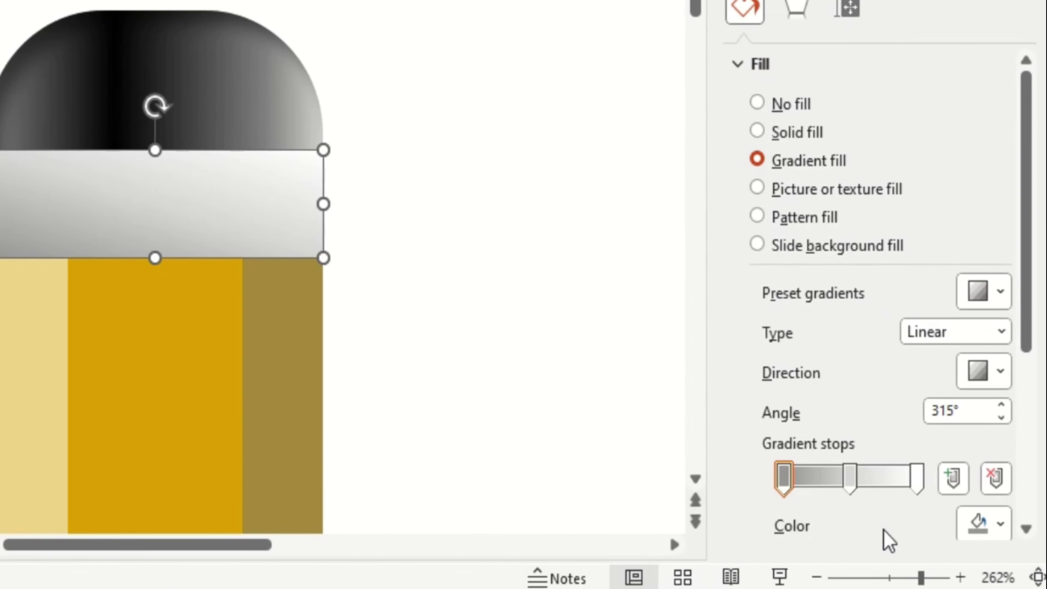
pyautogui.click(785, 478)
pyautogui.moveTo(786, 480); pyautogui.dragTo(852, 487)
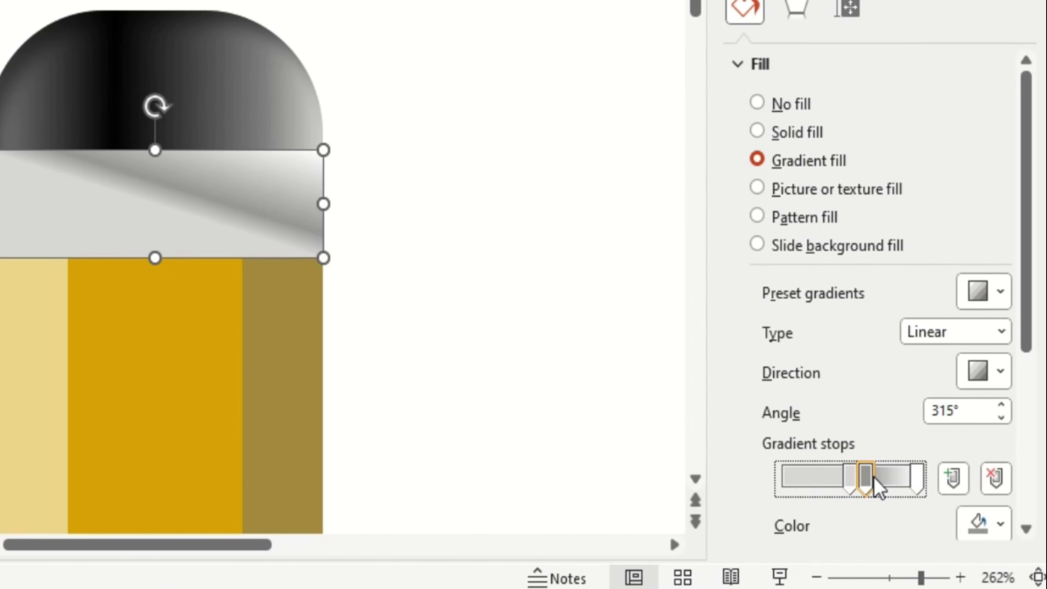
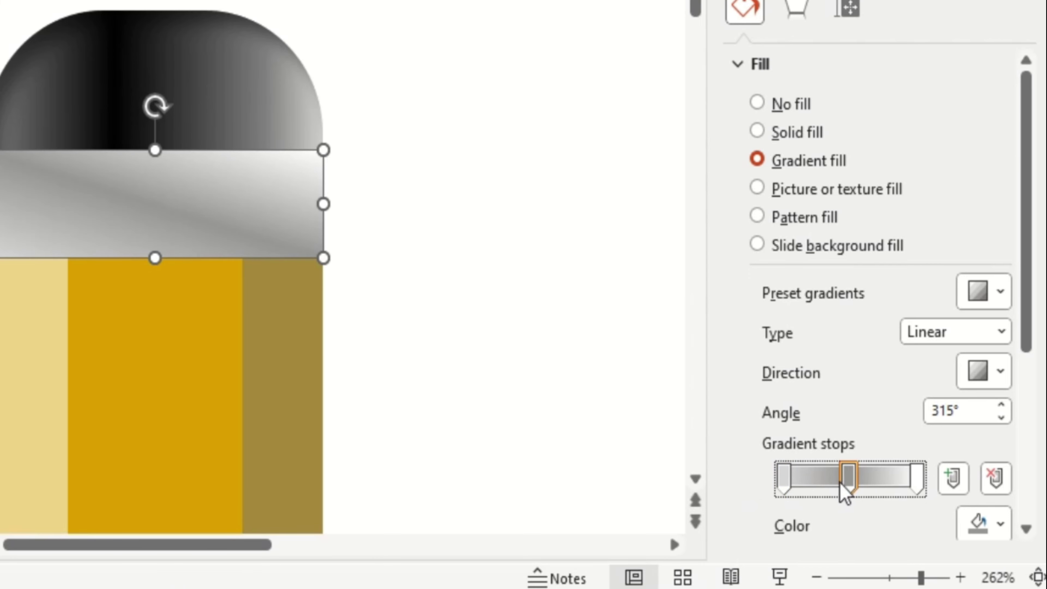
# Make the band's gradient run horizontally and add a grey stop slid further left.
pyautogui.click(1000, 371)
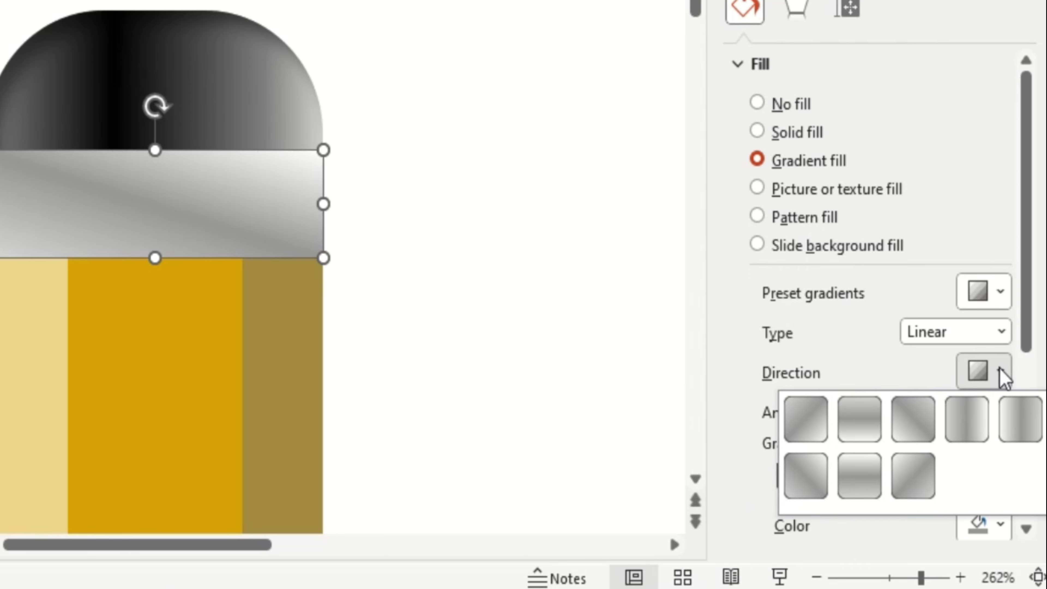
pyautogui.click(982, 429)
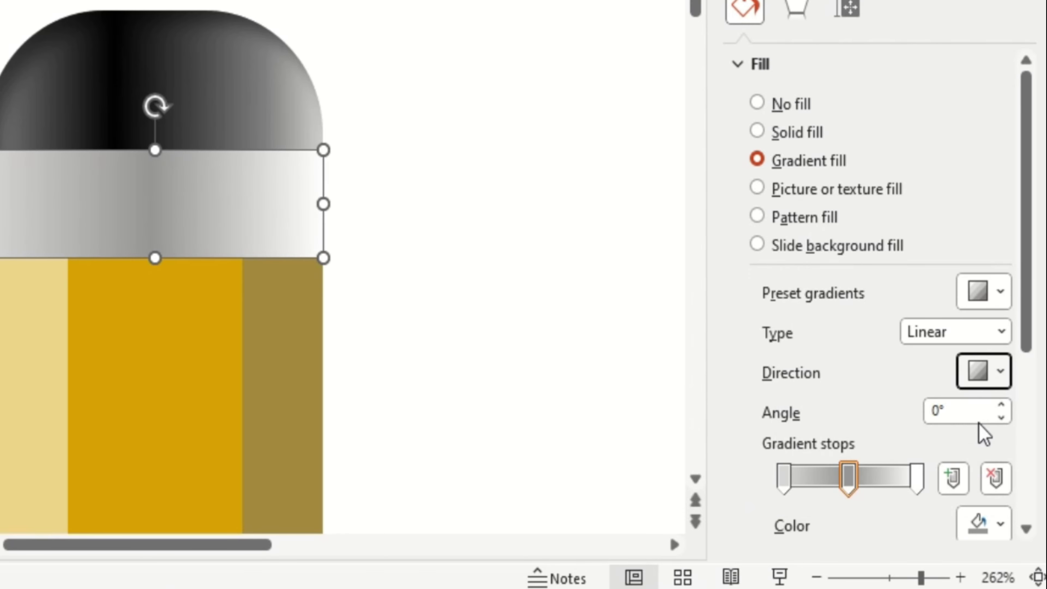
pyautogui.click(881, 482)
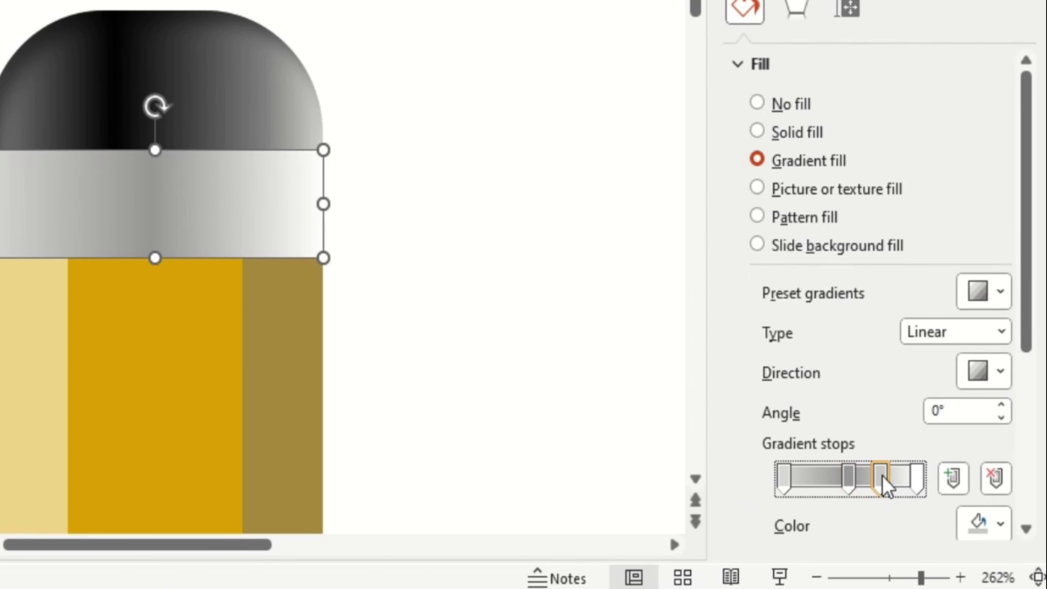
pyautogui.click(1000, 524)
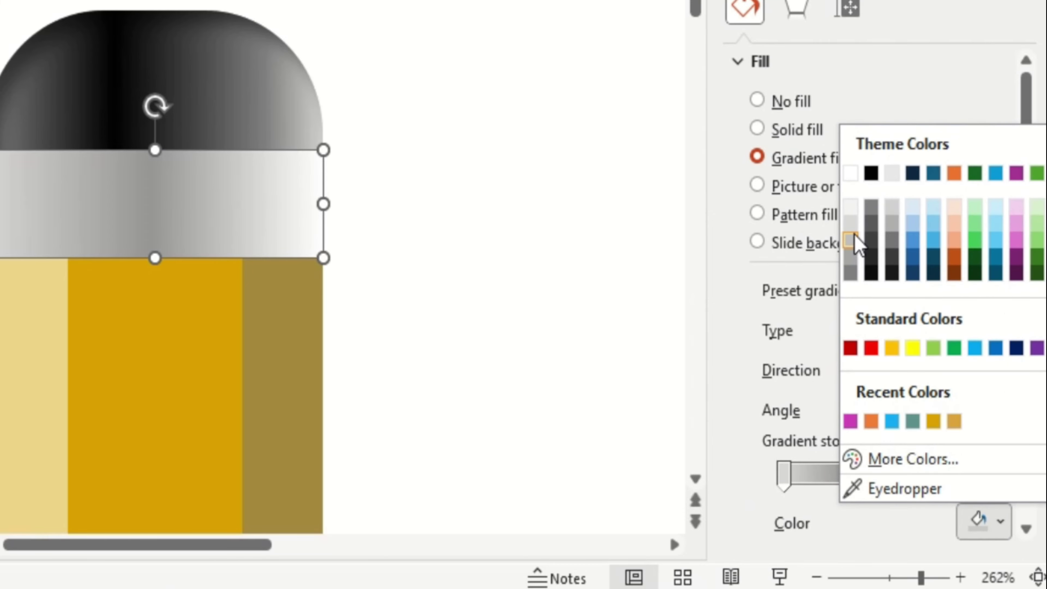
pyautogui.click(856, 243)
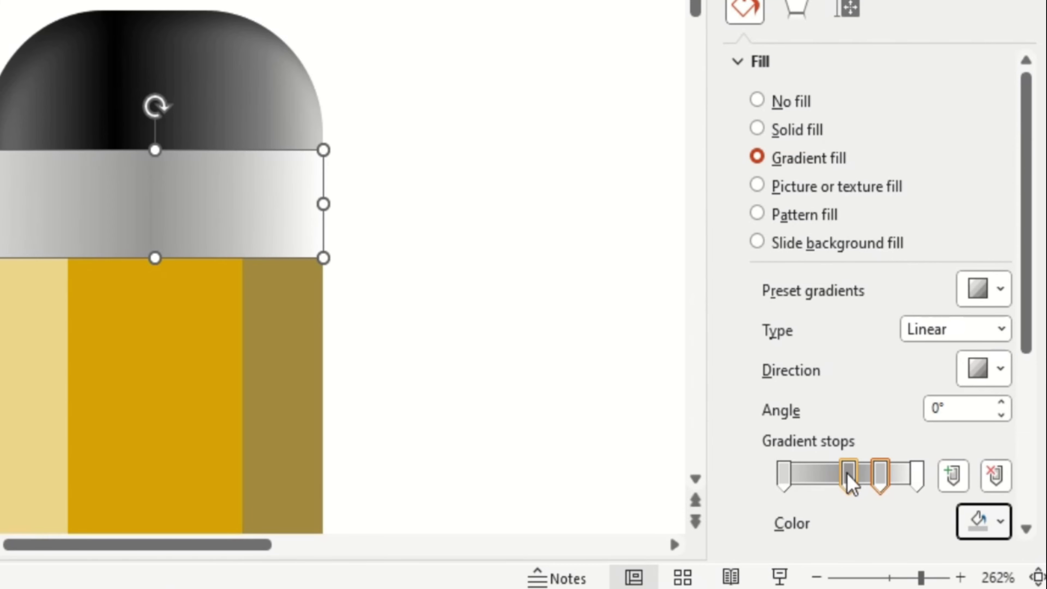
pyautogui.moveTo(850, 479); pyautogui.dragTo(828, 476)
# Recolour another stop darker grey and the right end light grey, then fine-tune stop positions.
pyautogui.click(882, 480)
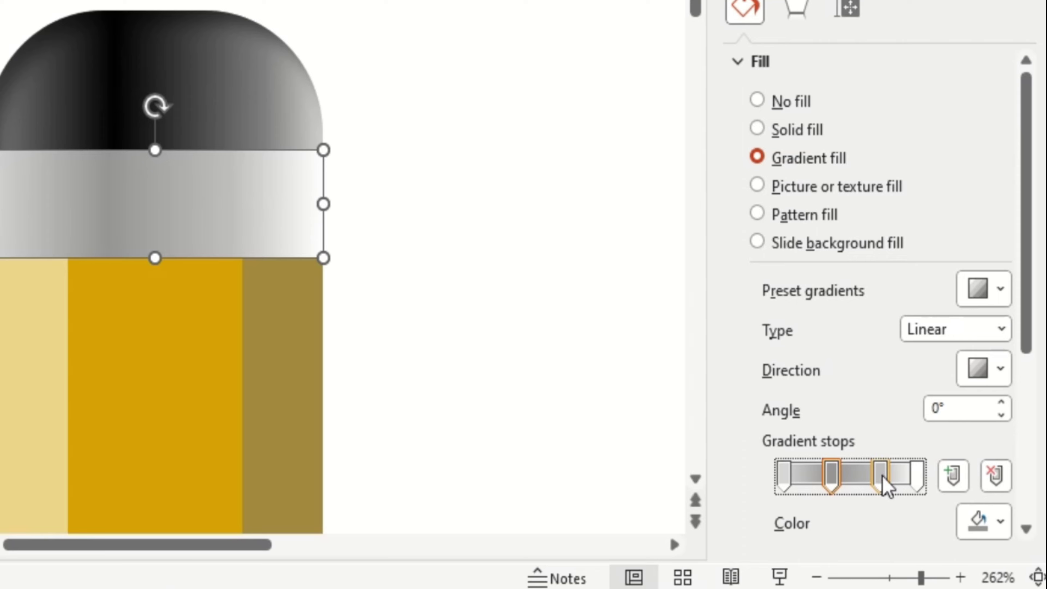
pyautogui.click(1000, 521)
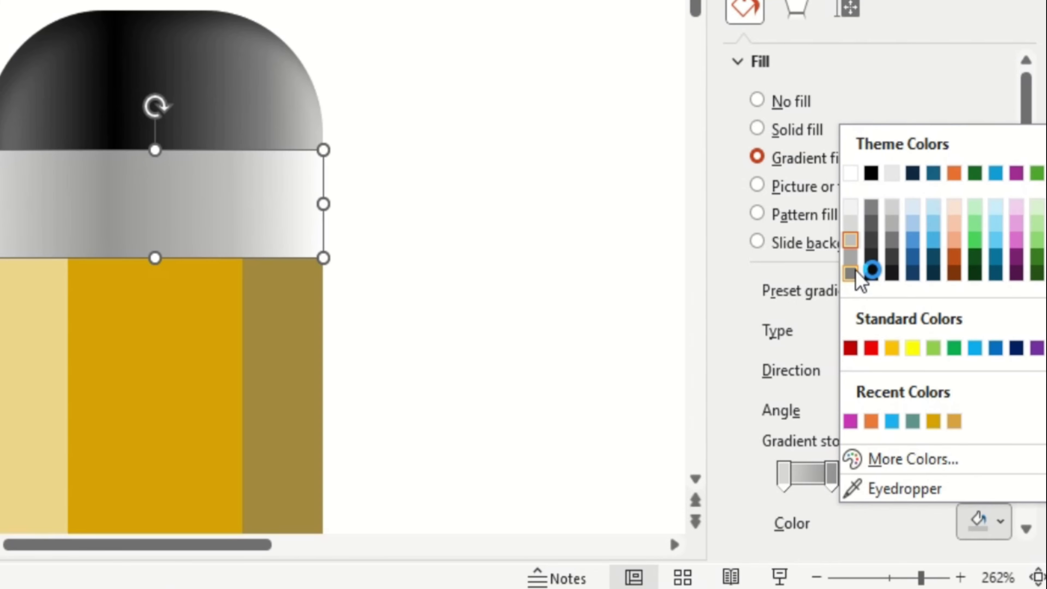
pyautogui.click(850, 259)
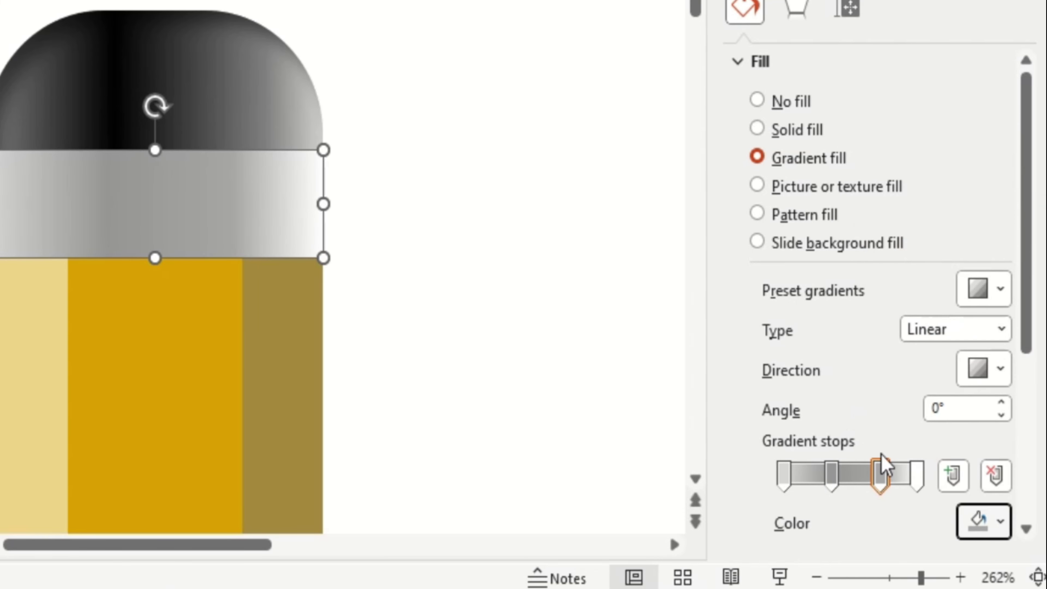
pyautogui.click(917, 478)
pyautogui.click(998, 523)
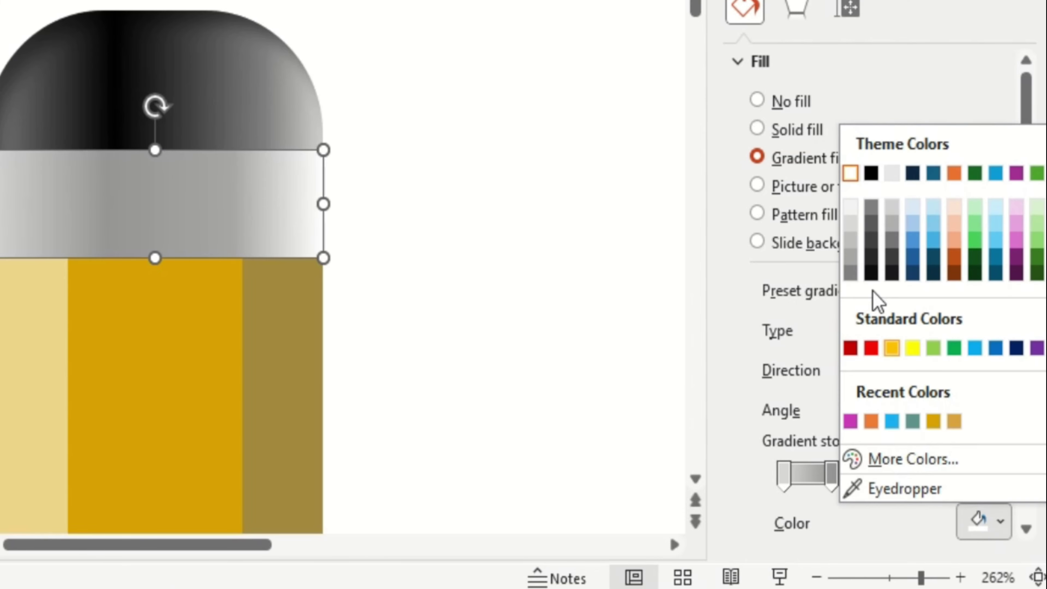
pyautogui.click(852, 223)
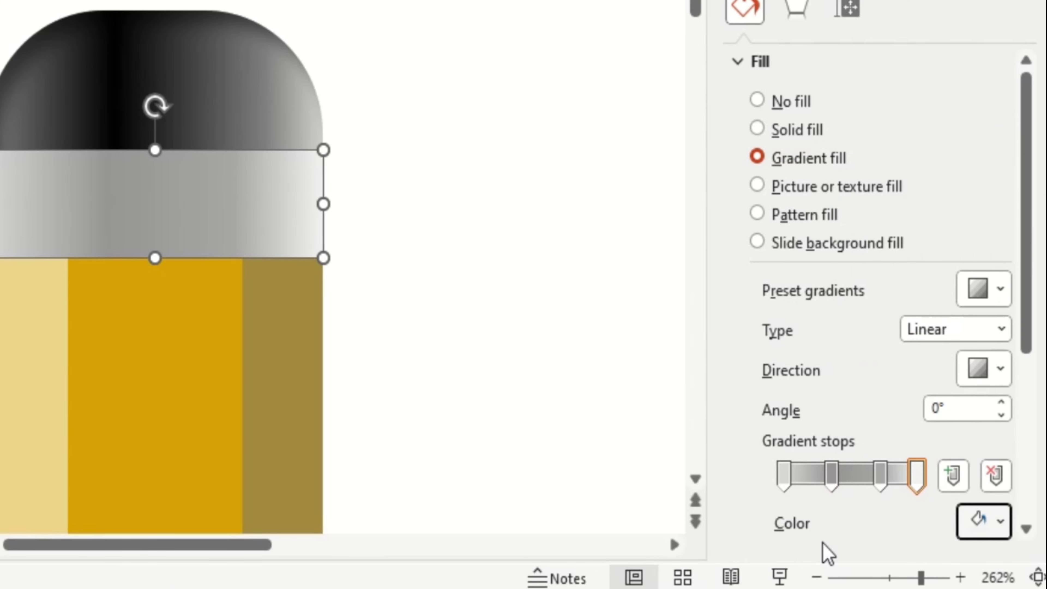
pyautogui.moveTo(881, 474); pyautogui.dragTo(873, 473)
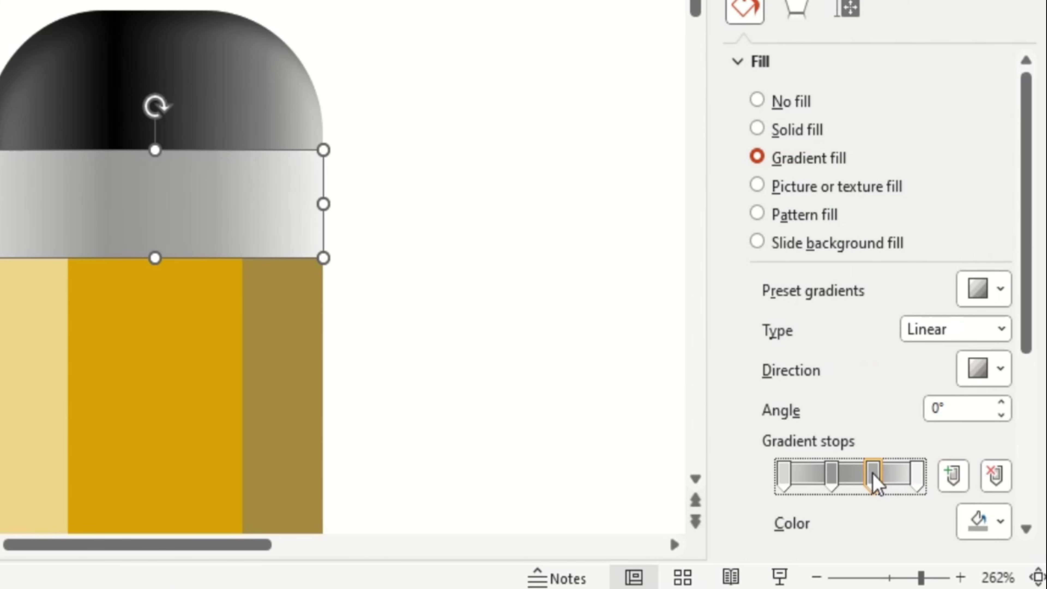
pyautogui.click(838, 475)
pyautogui.moveTo(848, 478); pyautogui.dragTo(855, 481)
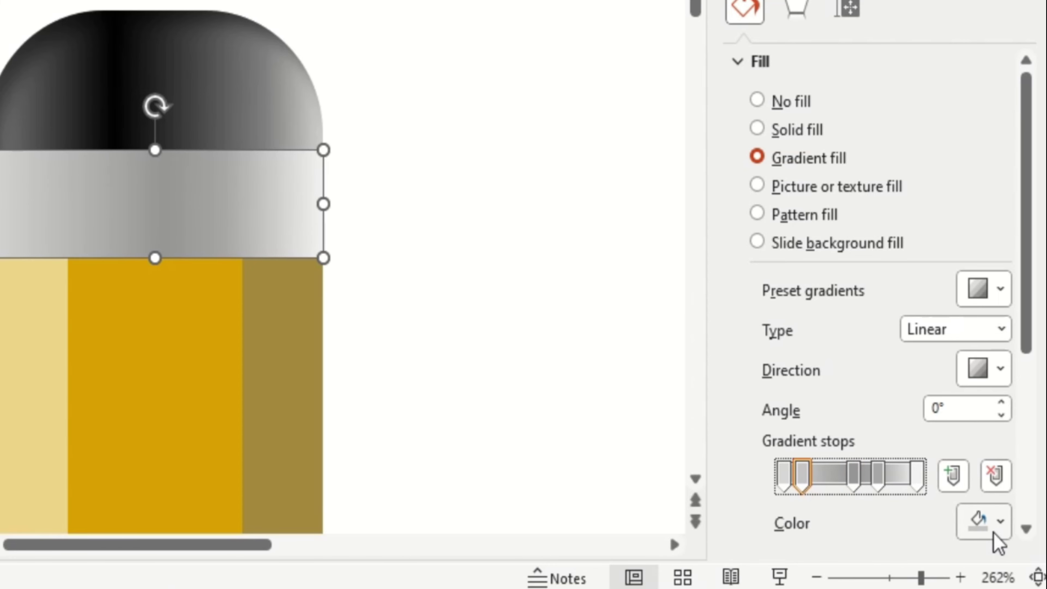
pyautogui.click(803, 477)
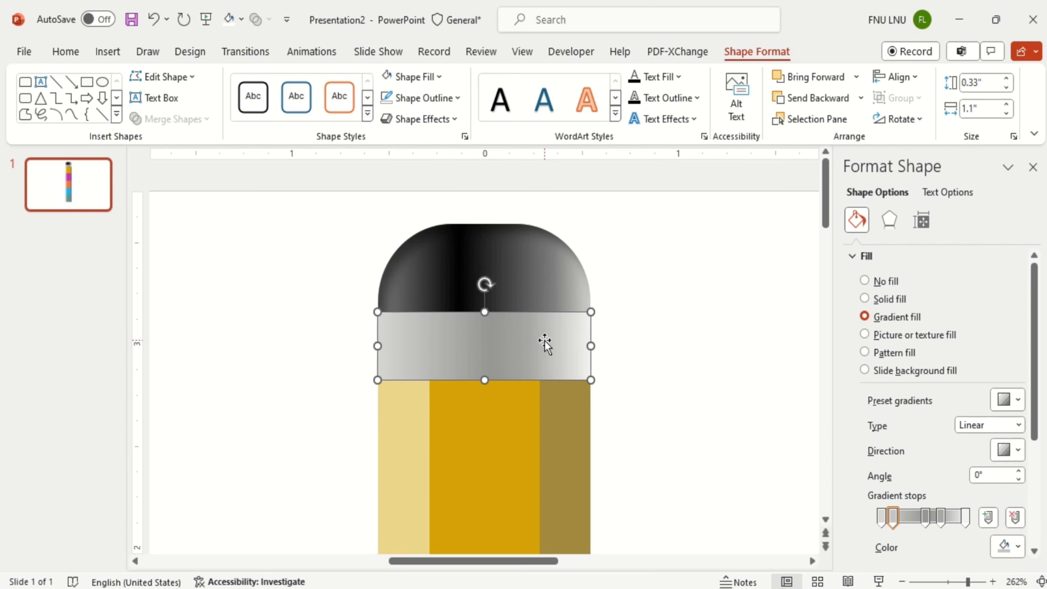
# Duplicate the grey band, give the copy a solid black fill, and shrink it into a thin strip.
pyautogui.hotkey('ctrl', 'd')
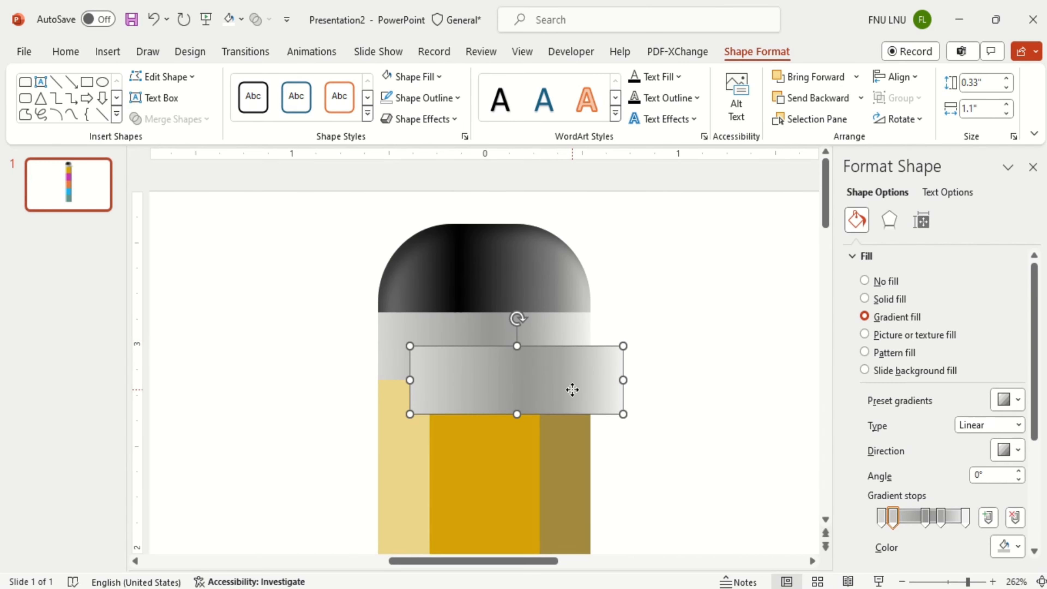
pyautogui.moveTo(572, 390); pyautogui.dragTo(540, 355)
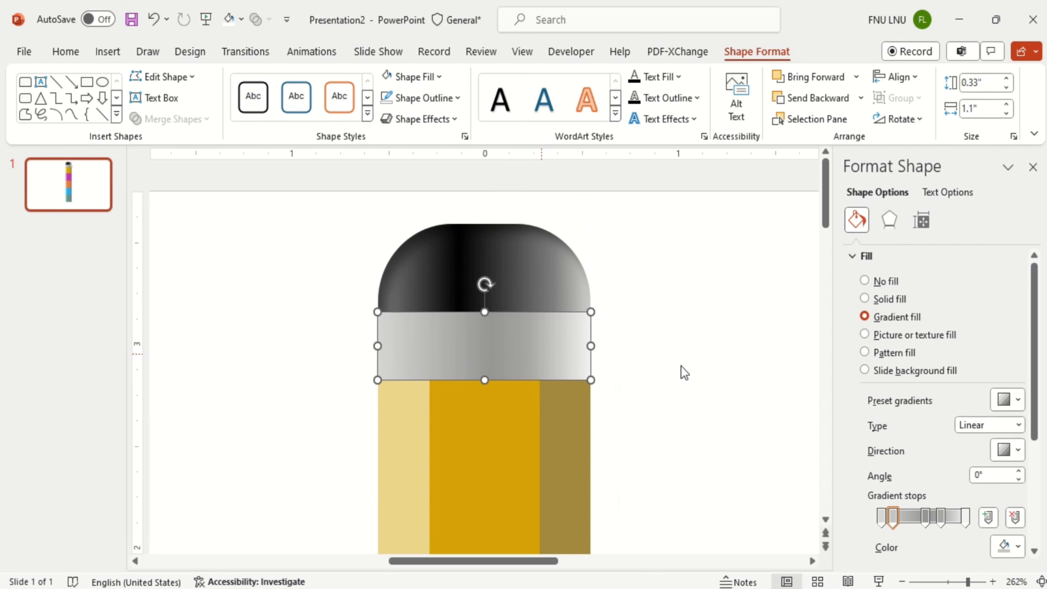
pyautogui.click(899, 300)
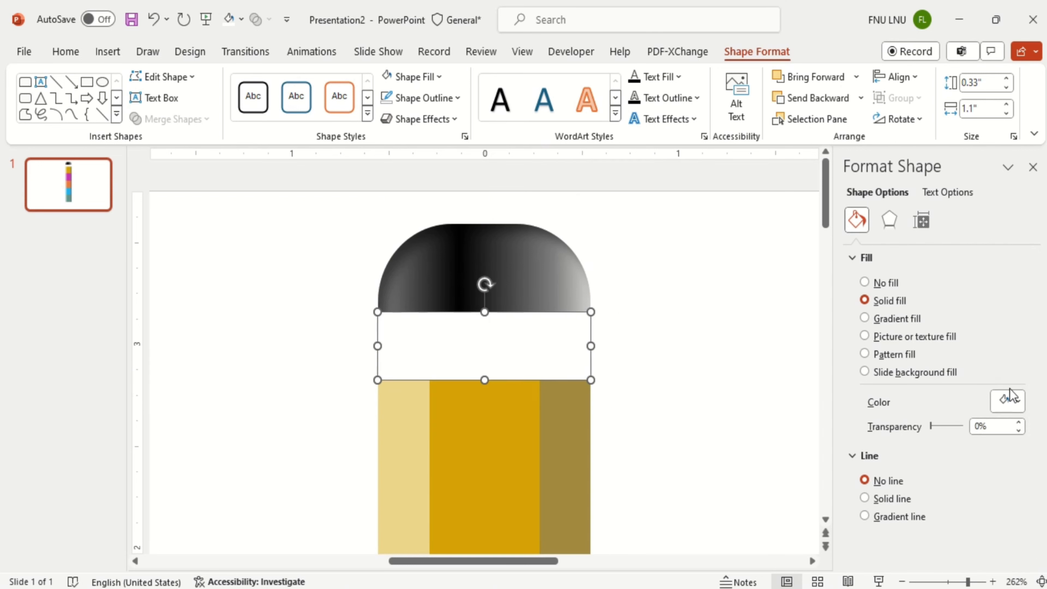
pyautogui.click(1010, 403)
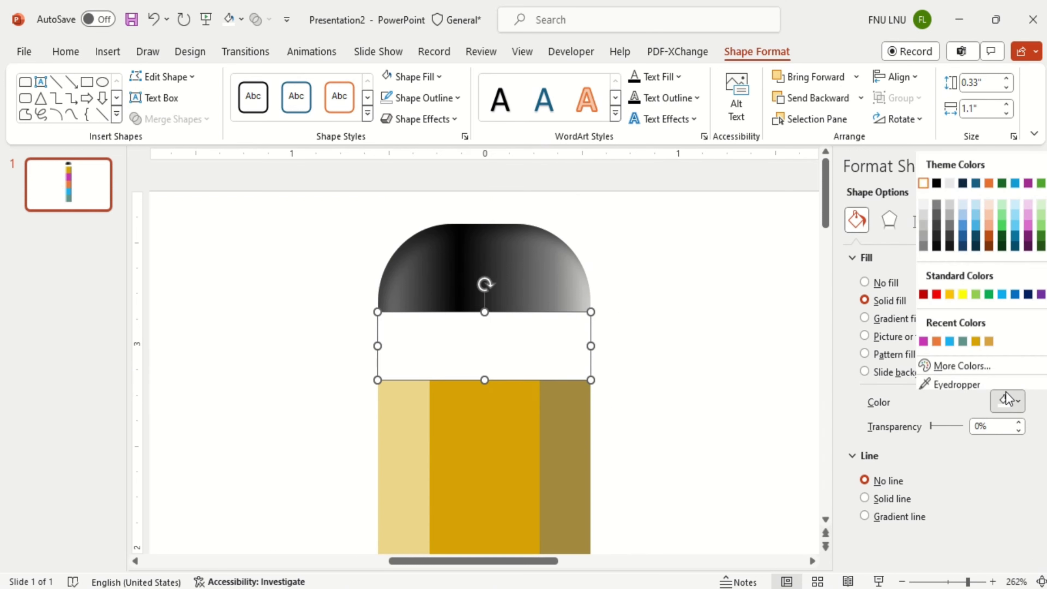
pyautogui.click(937, 182)
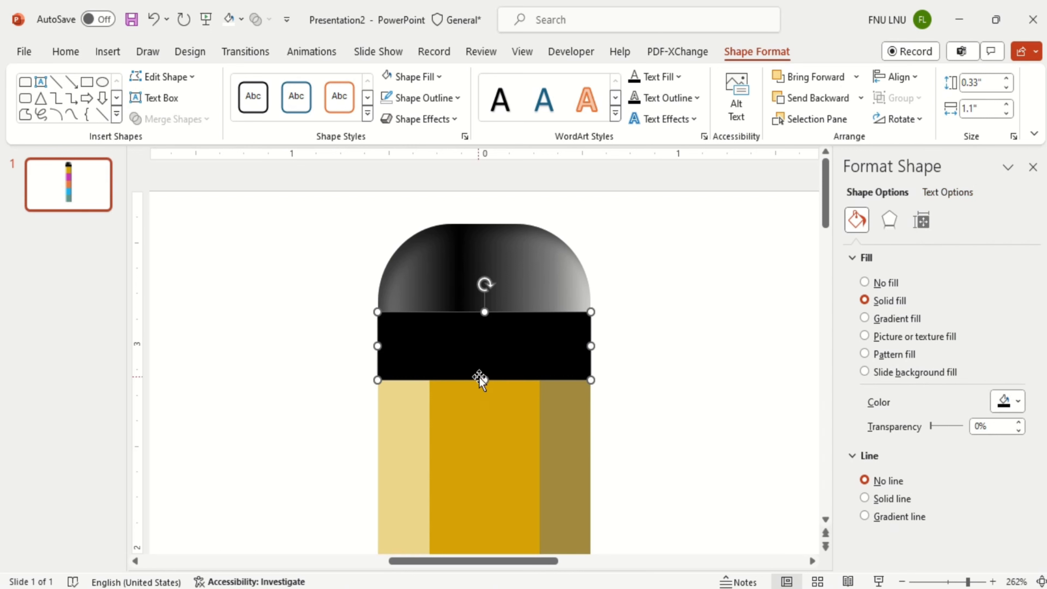
pyautogui.moveTo(485, 380)
pyautogui.mouseDown()
pyautogui.moveTo(485, 323)
pyautogui.moveTo(302, 306)
pyautogui.moveTo(304, 315)
pyautogui.mouseUp()
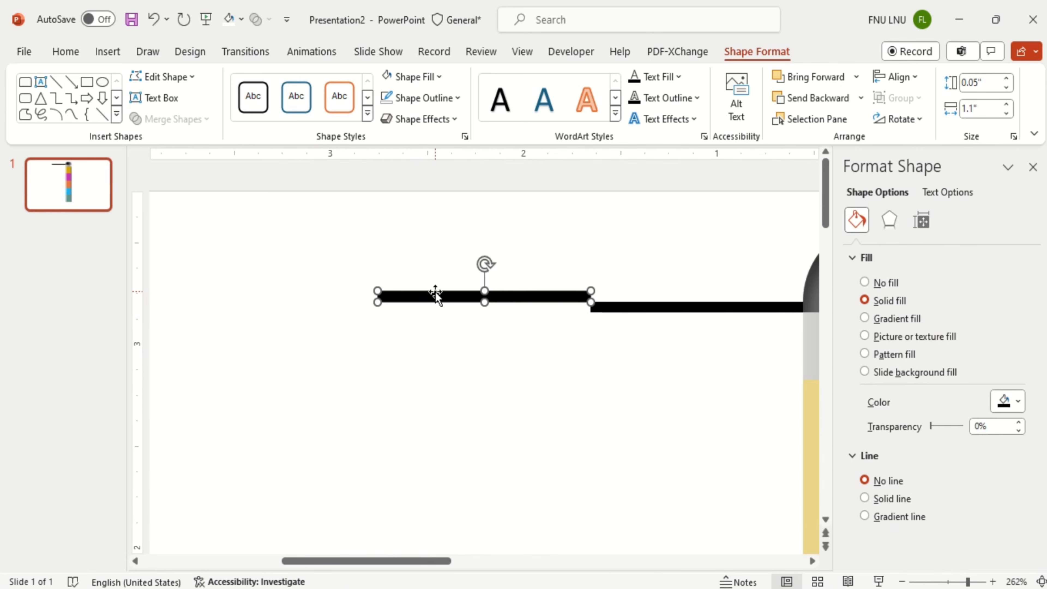
# Stack the two thin black strips, group them, and place the group across the grey band.
pyautogui.moveTo(435, 296)
pyautogui.mouseDown()
pyautogui.moveTo(545, 334)
pyautogui.moveTo(678, 343)
pyautogui.moveTo(648, 325)
pyautogui.moveTo(647, 312)
pyautogui.mouseUp()
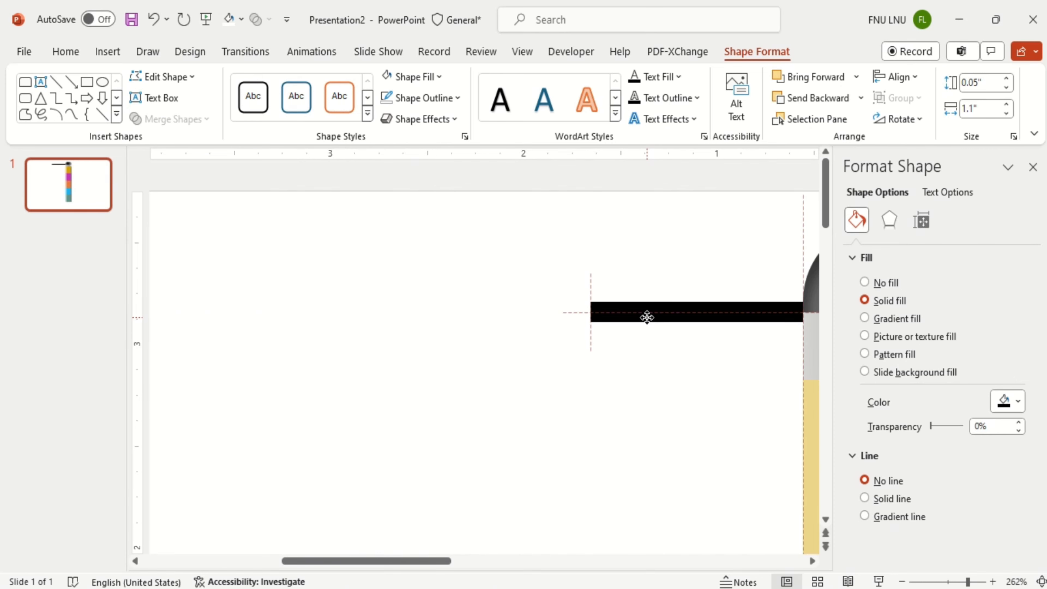
pyautogui.click(457, 562)
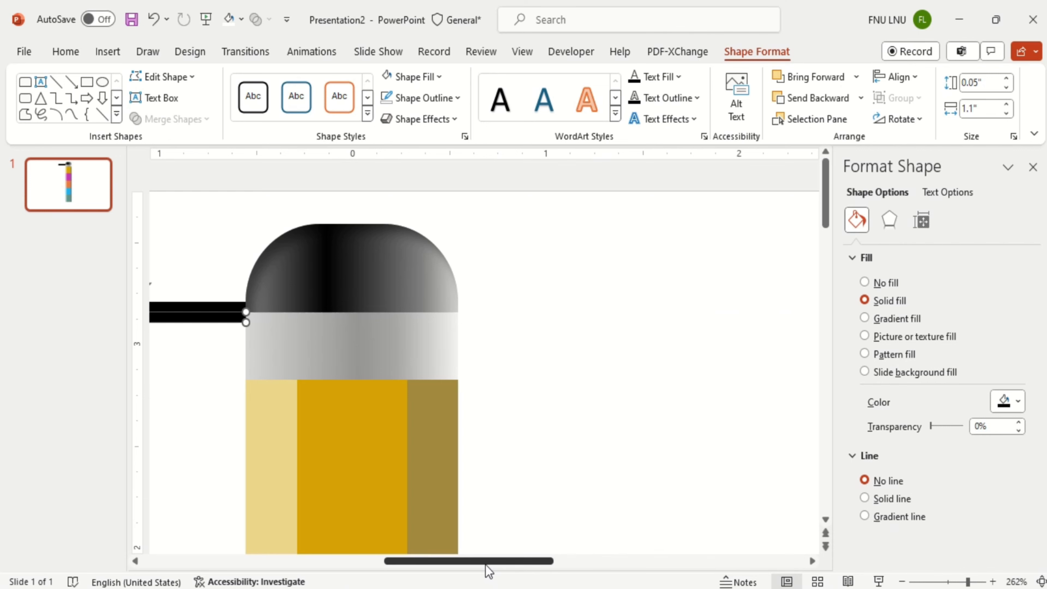
pyautogui.moveTo(486, 566); pyautogui.dragTo(479, 566)
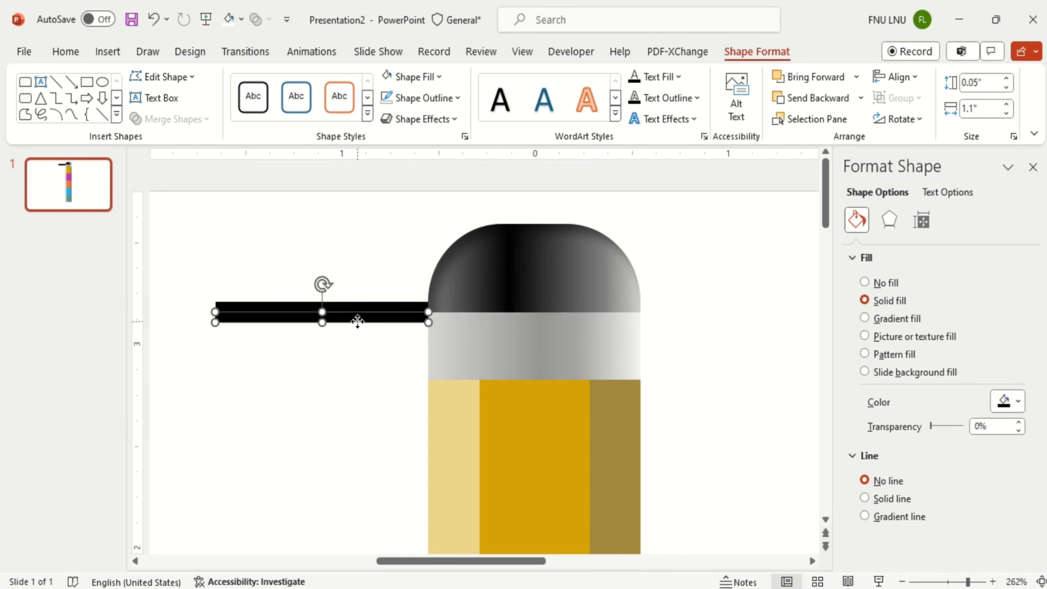
pyautogui.moveTo(358, 324); pyautogui.dragTo(358, 326)
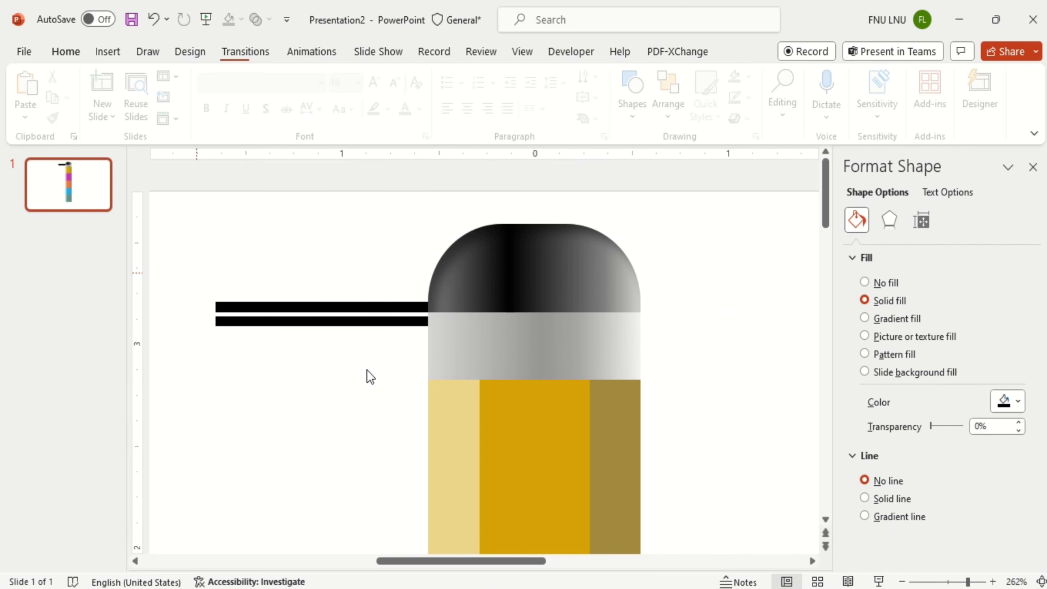
pyautogui.moveTo(195, 272); pyautogui.dragTo(441, 340)
pyautogui.hotkey('ctrl', 'g')
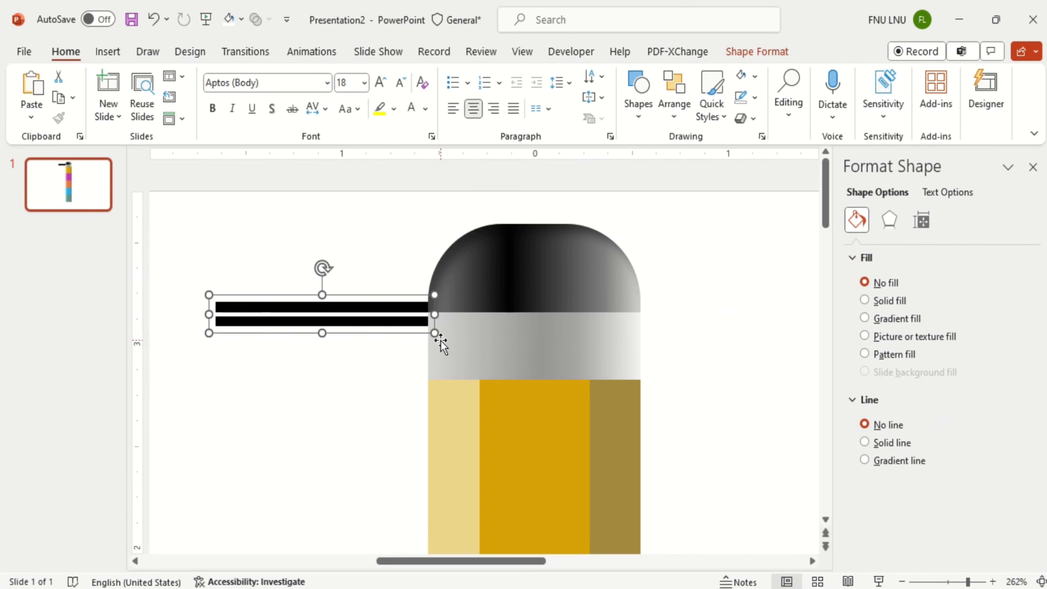
pyautogui.moveTo(514, 330); pyautogui.dragTo(625, 354)
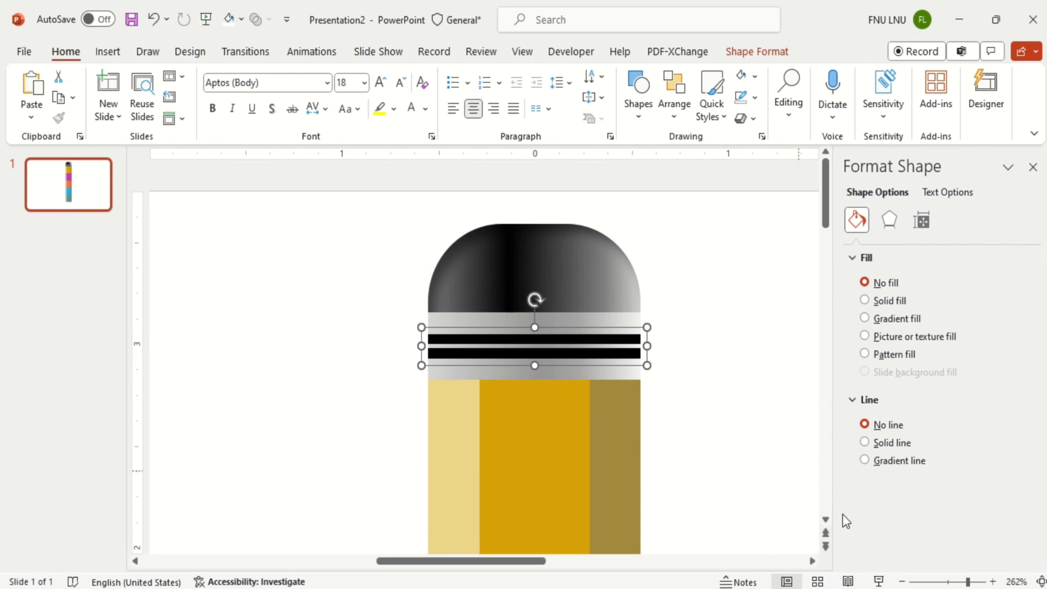
pyautogui.click(937, 582)
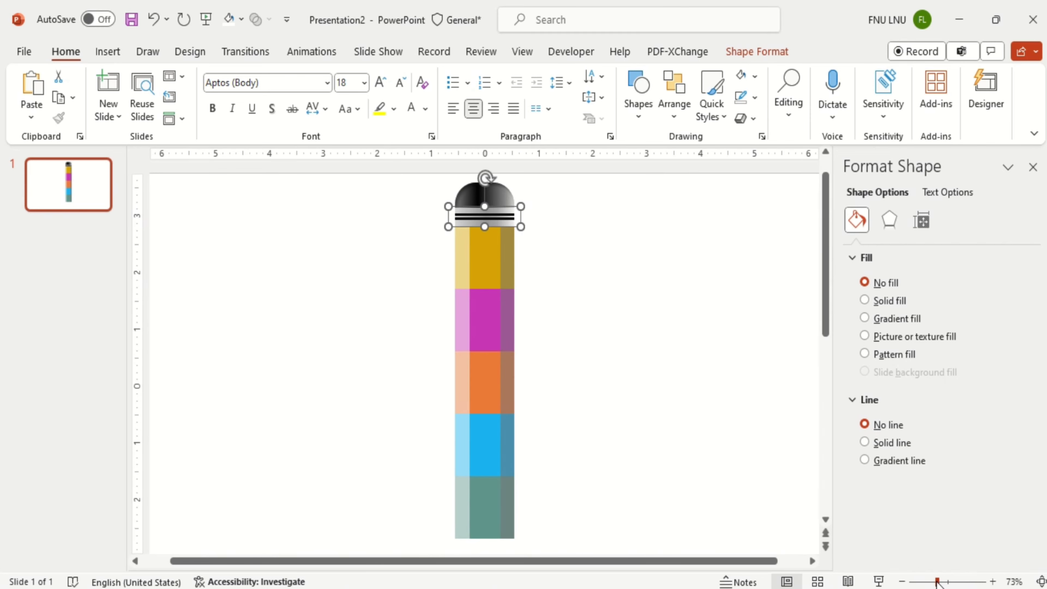
# Zoom in on the pencil and draw a triangle below its body.
pyautogui.click(636, 423)
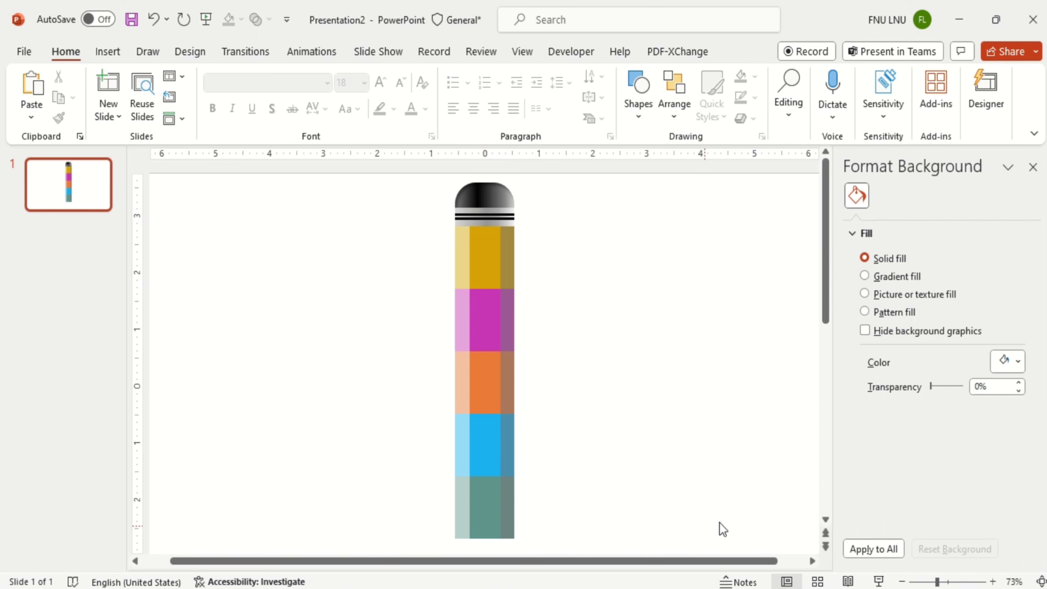
pyautogui.moveTo(827, 313); pyautogui.dragTo(833, 489)
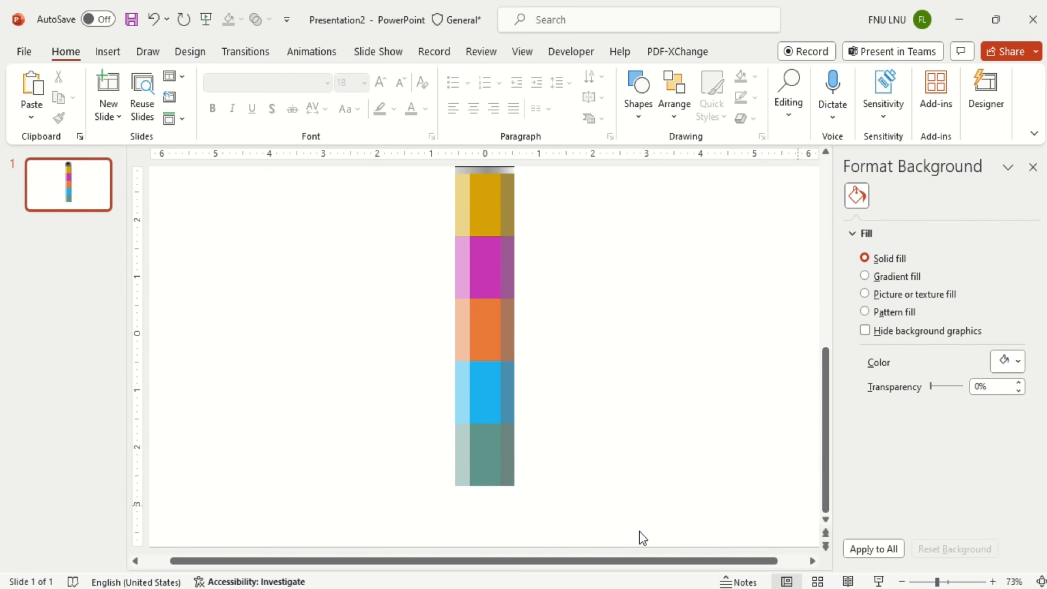
pyautogui.click(963, 583)
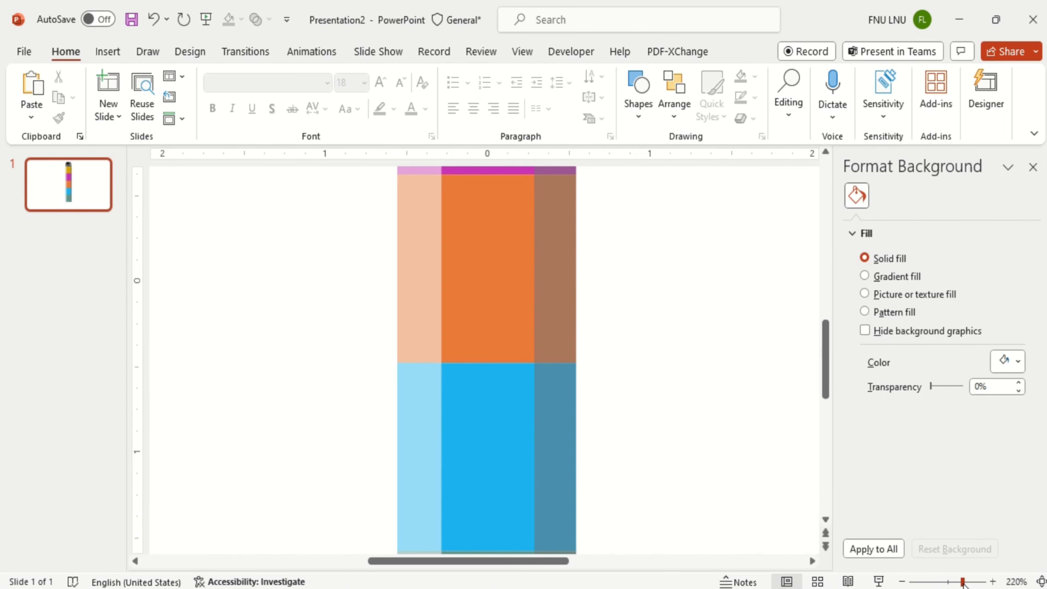
pyautogui.scroll(-5, 838, 476)
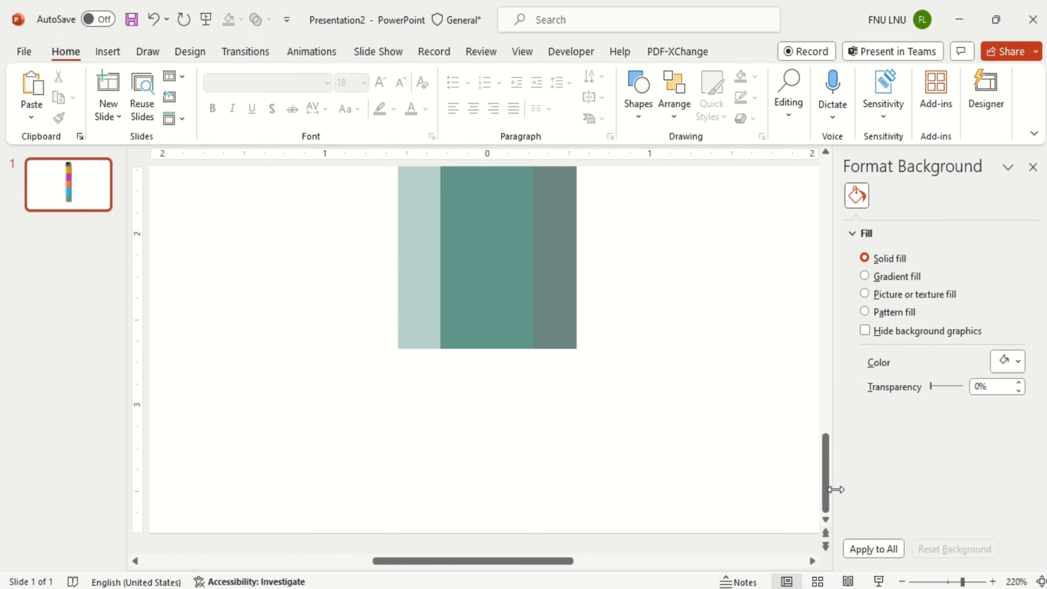
pyautogui.click(638, 99)
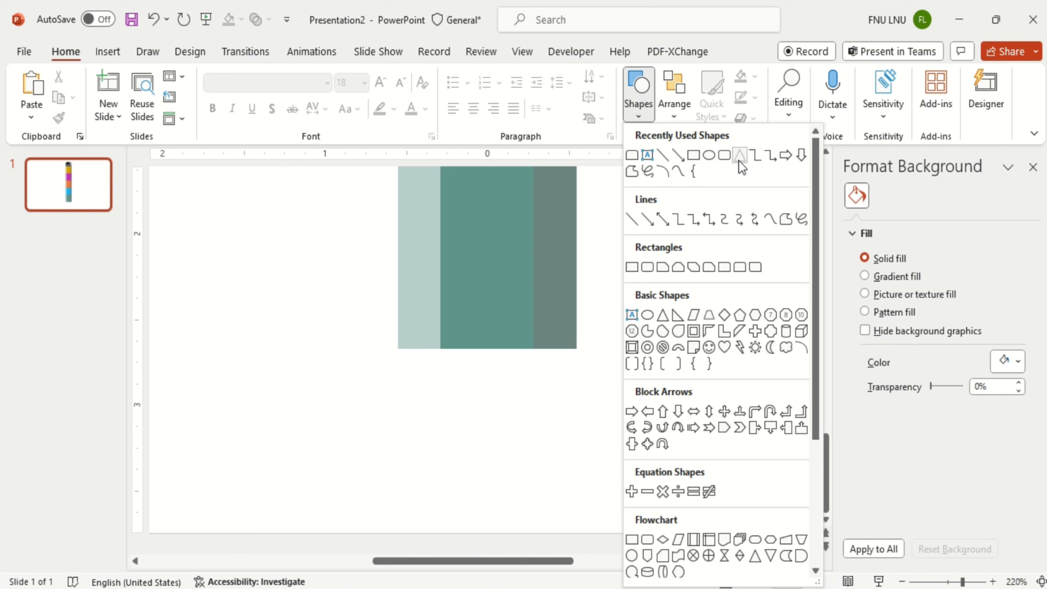
pyautogui.click(740, 157)
pyautogui.moveTo(418, 380); pyautogui.dragTo(605, 511)
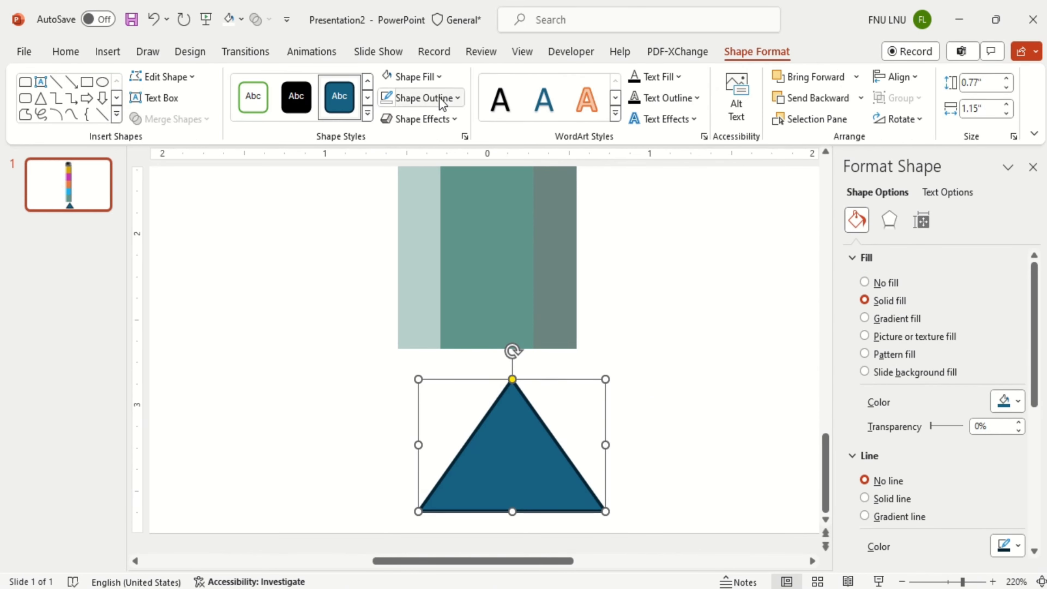
# Remove the triangle's outline, flip it to point down, fit it under the body, and fill it gold.
pyautogui.click(425, 97)
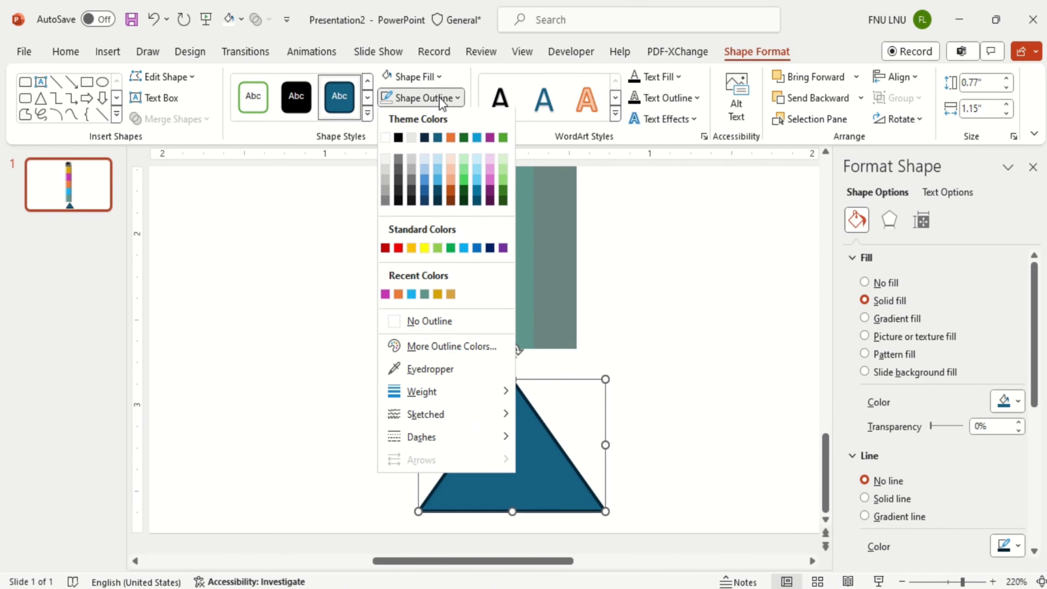
pyautogui.click(432, 323)
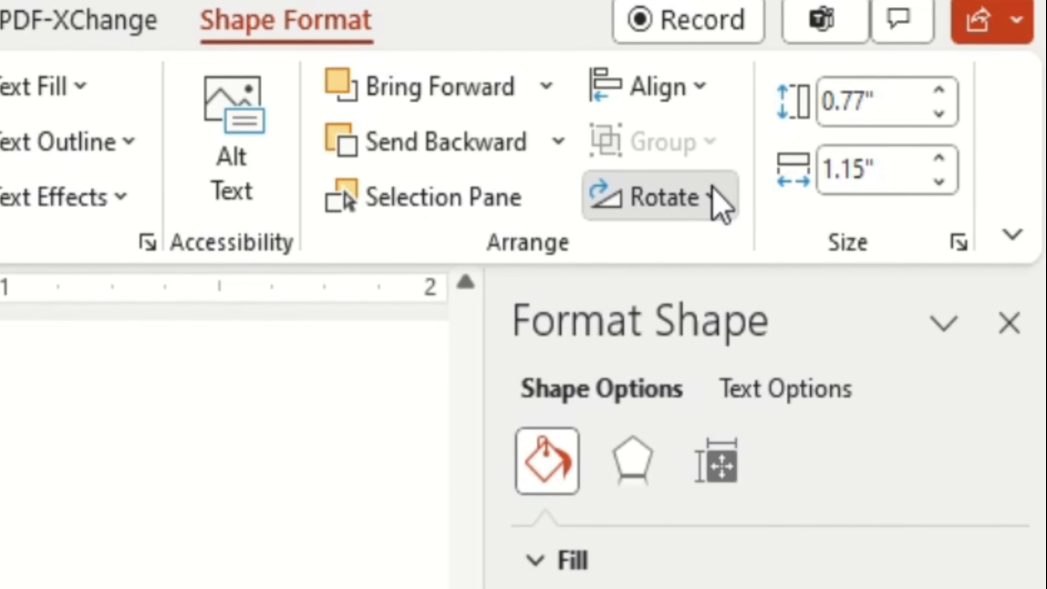
pyautogui.click(718, 204)
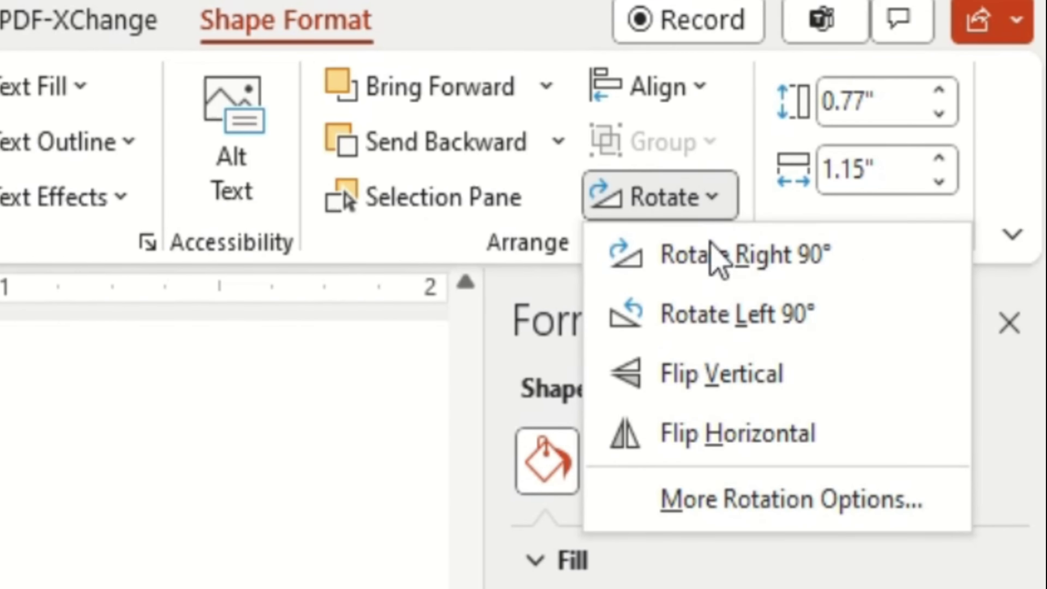
pyautogui.click(712, 381)
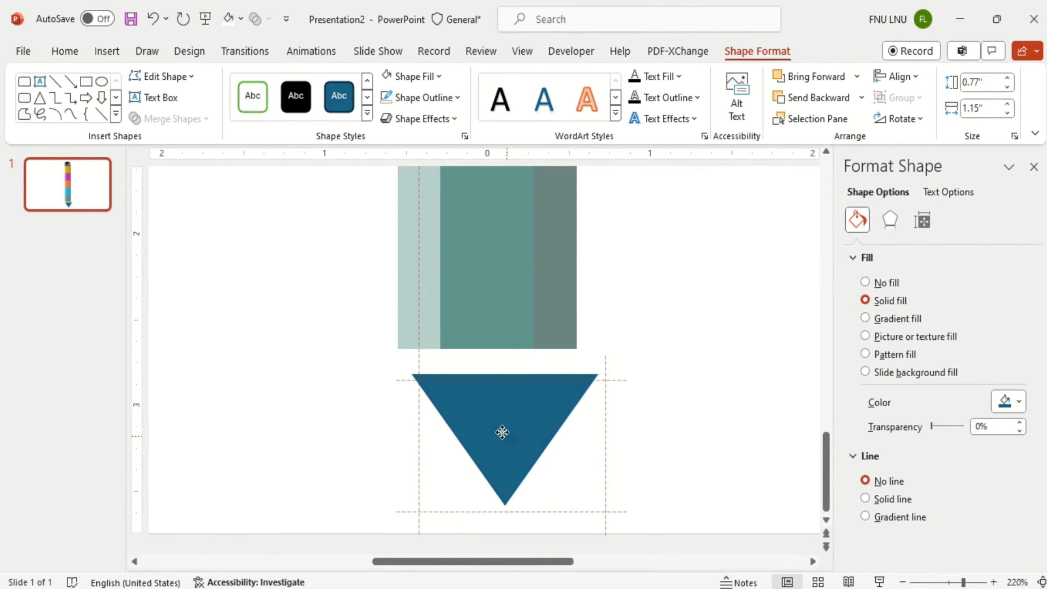
pyautogui.moveTo(502, 432); pyautogui.dragTo(483, 408)
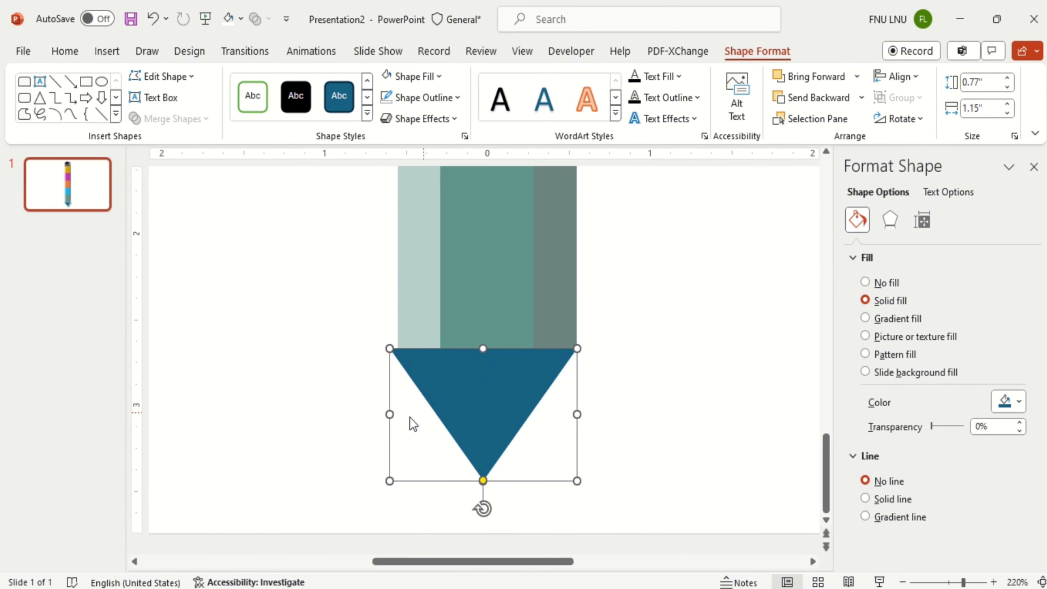
pyautogui.moveTo(390, 416); pyautogui.dragTo(396, 416)
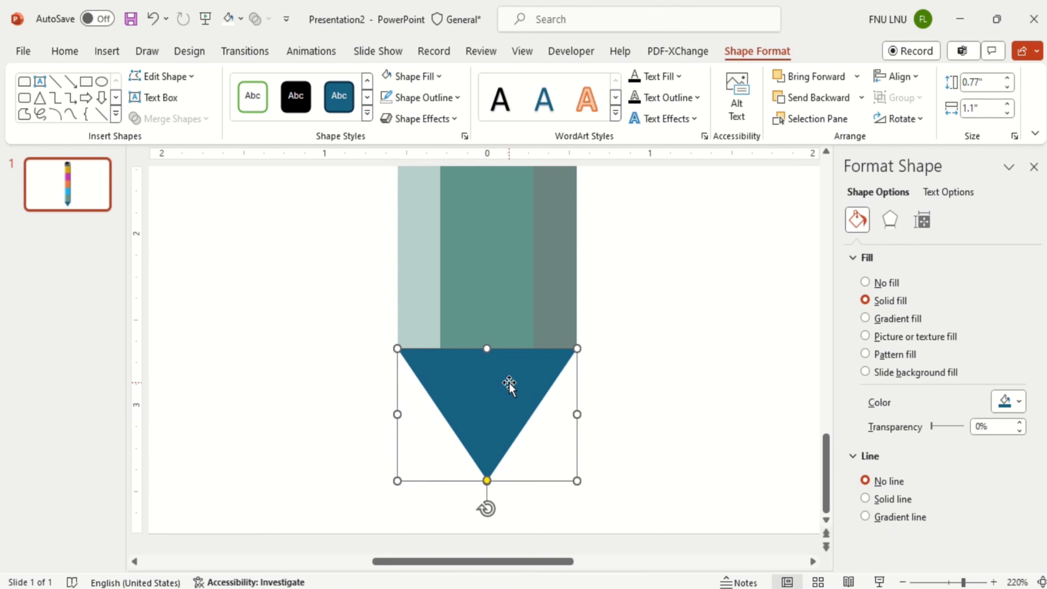
pyautogui.click(1017, 404)
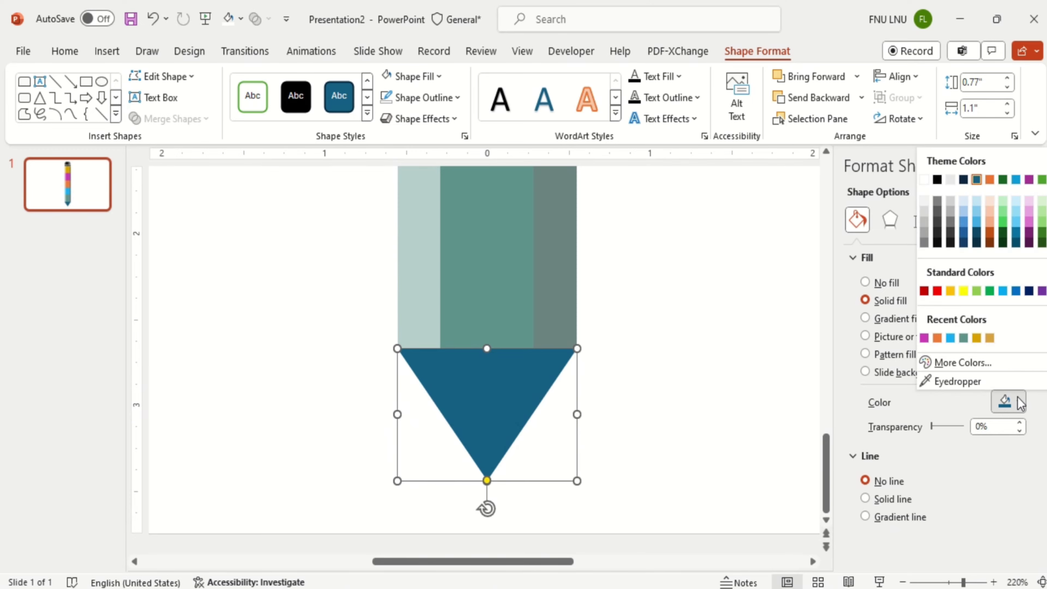
pyautogui.click(990, 338)
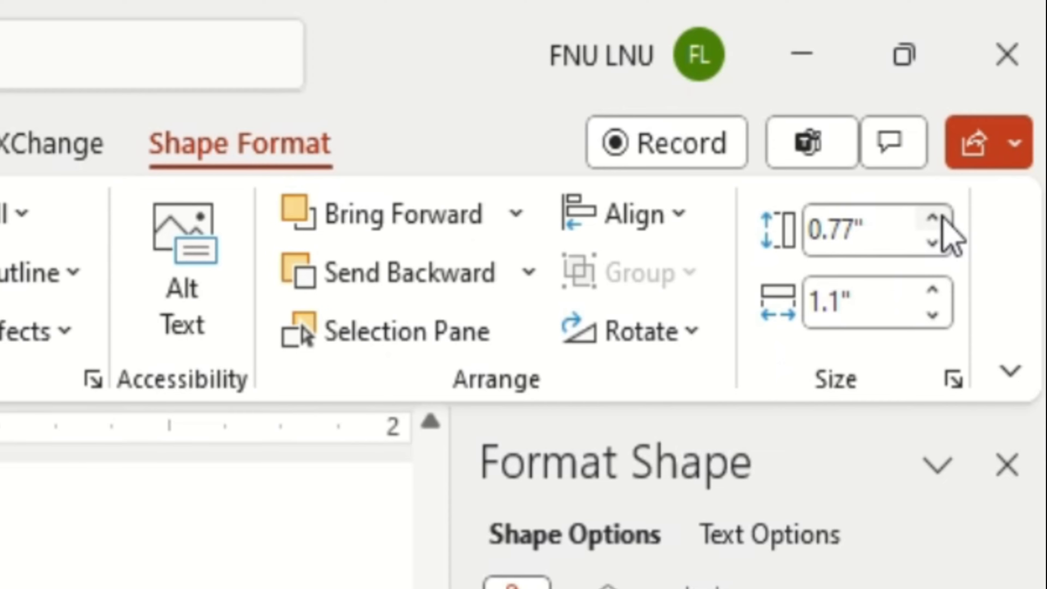
pyautogui.click(944, 223)
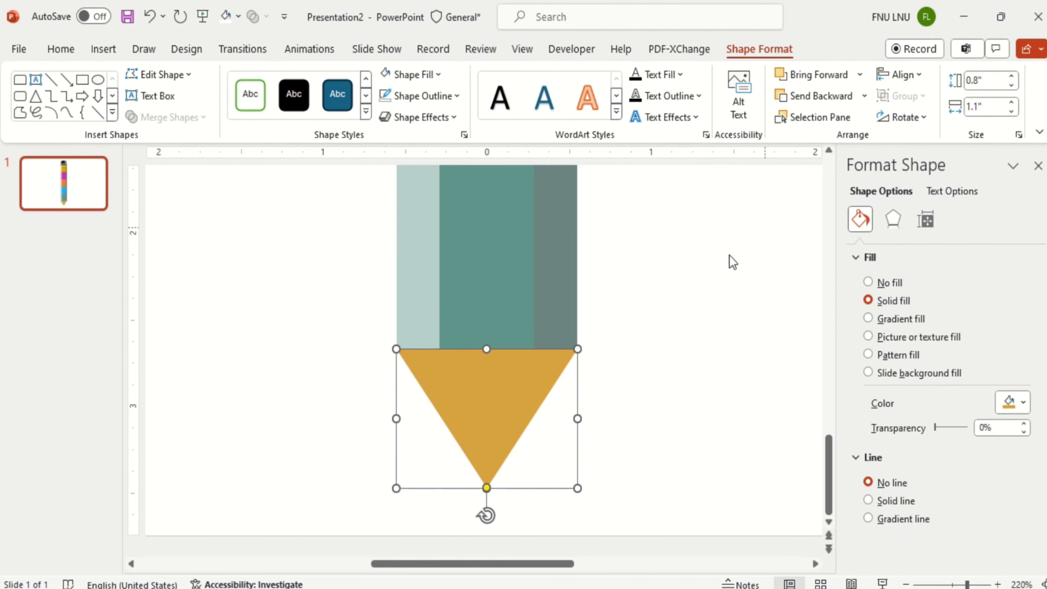
# Duplicate the gold triangle and park the copy left of the pencil.
pyautogui.hotkey('ctrl', 'd')
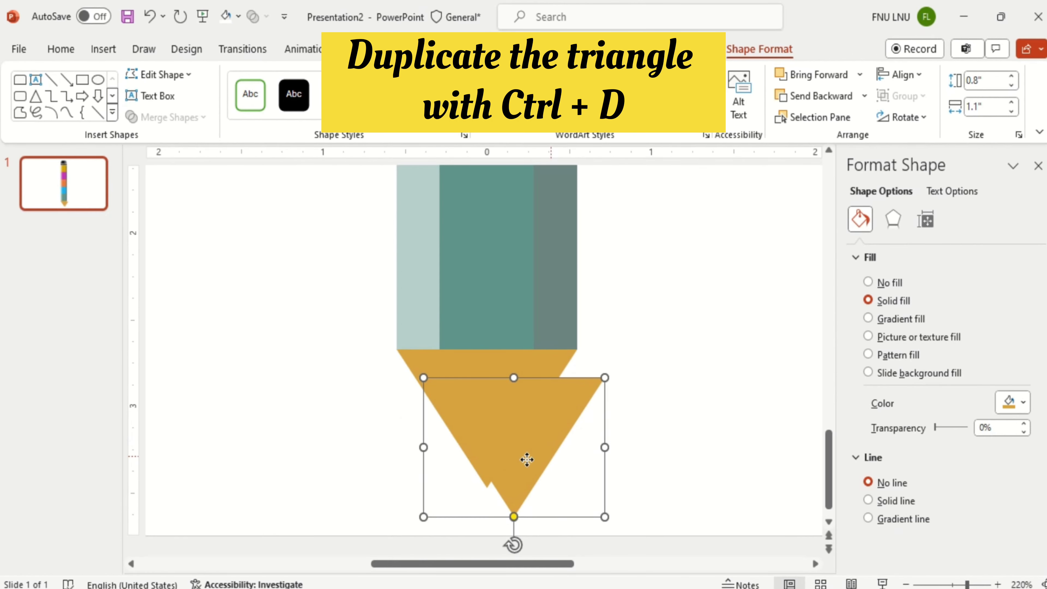
pyautogui.moveTo(527, 460); pyautogui.dragTo(306, 320)
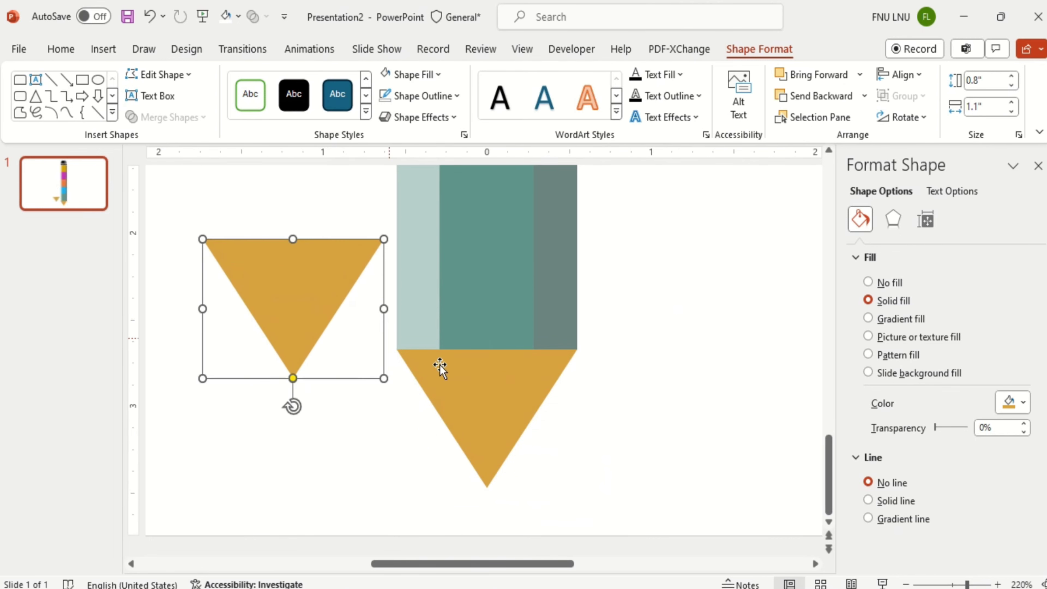
pyautogui.click(659, 285)
# Draw a rectangle covering the lower part of the pencil tip.
pyautogui.click(642, 113)
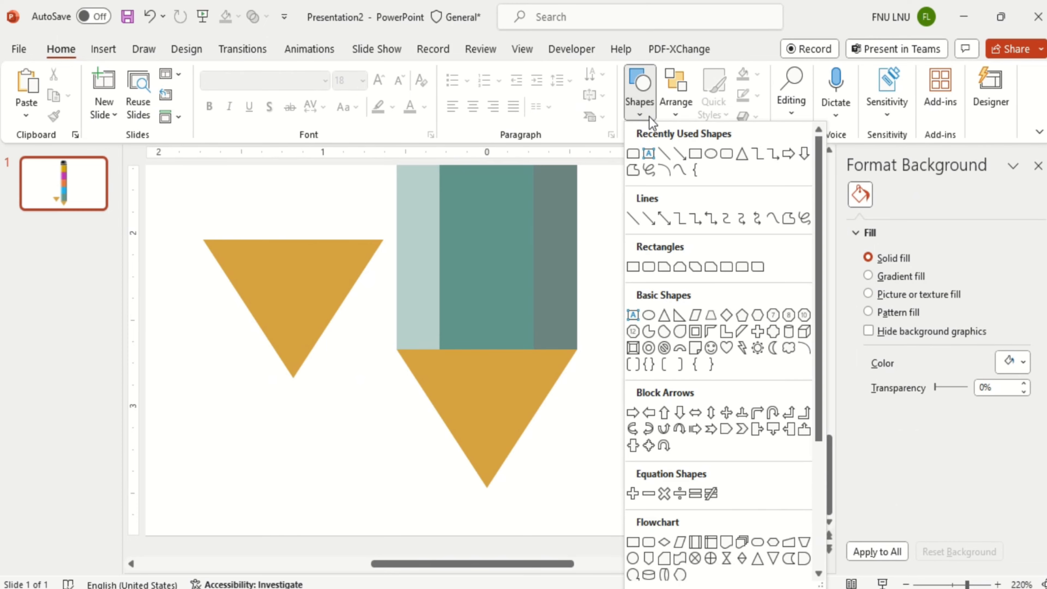
pyautogui.click(695, 154)
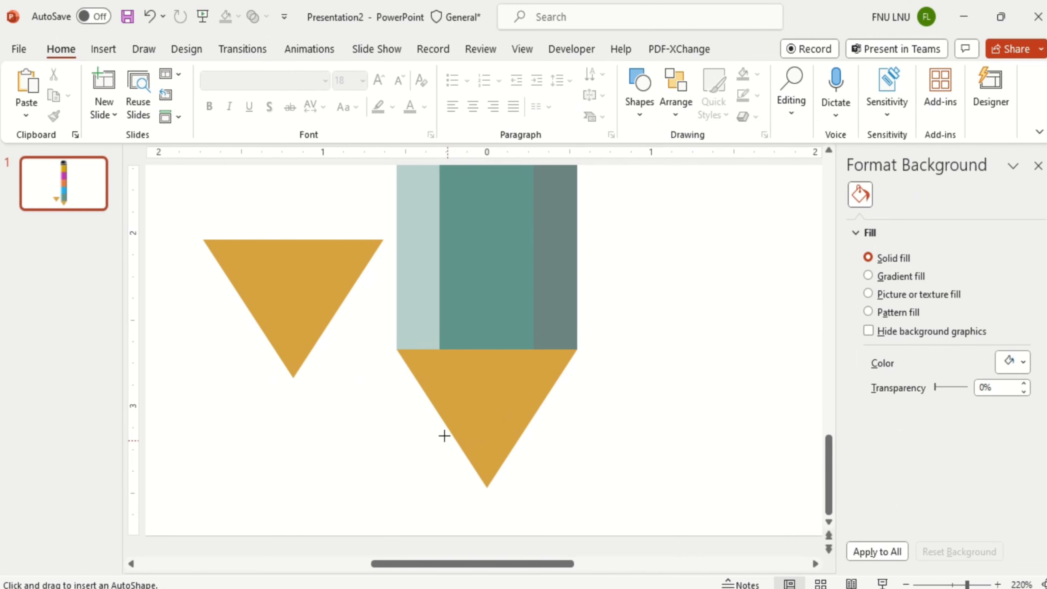
pyautogui.moveTo(440, 428); pyautogui.dragTo(539, 495)
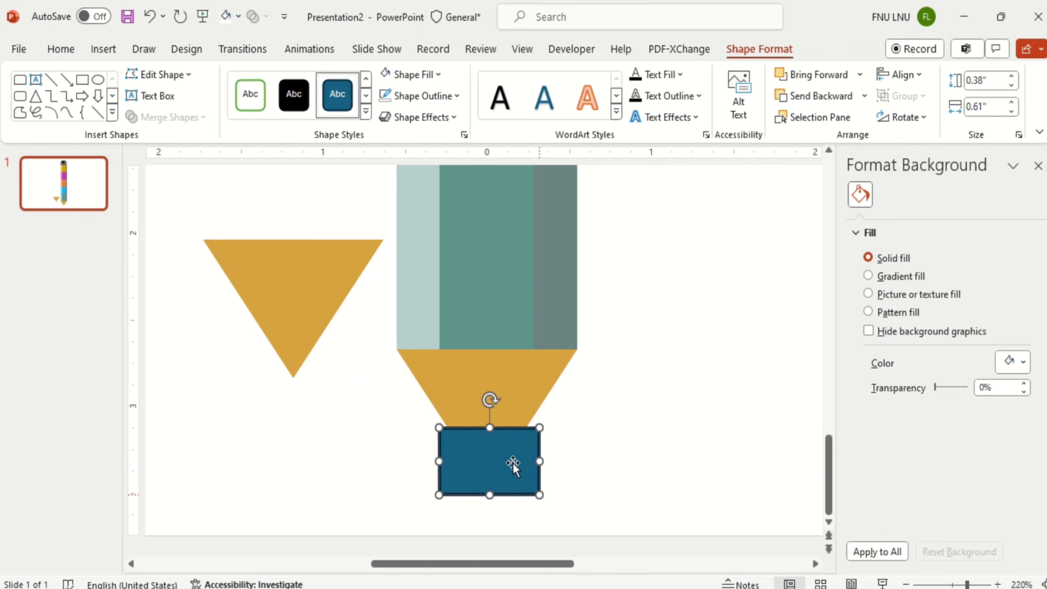
pyautogui.click(449, 101)
# Remove the rectangle's outline, fragment it with the tip triangle, and select the leftover bottom square.
pyautogui.click(427, 323)
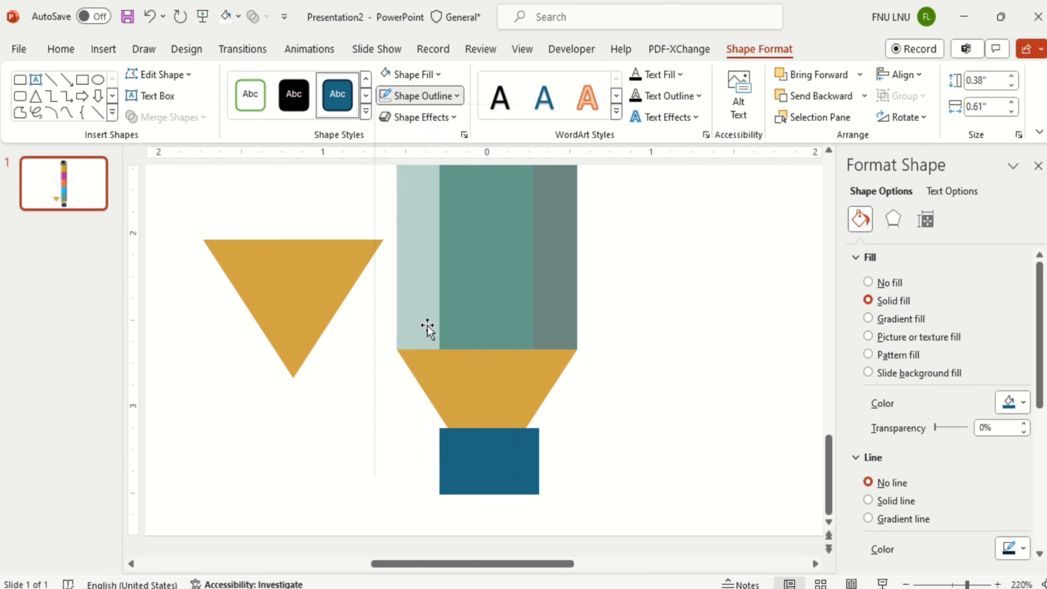
pyautogui.moveTo(477, 459); pyautogui.dragTo(489, 424)
pyautogui.keyDown('ctrl'); pyautogui.click(539, 398); pyautogui.keyUp('ctrl')
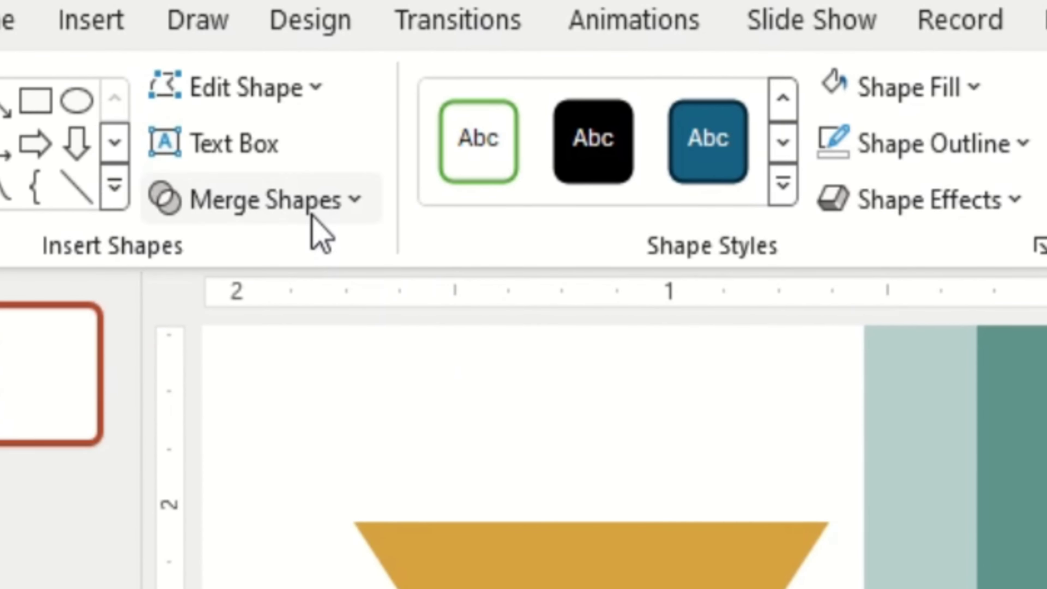
pyautogui.click(312, 216)
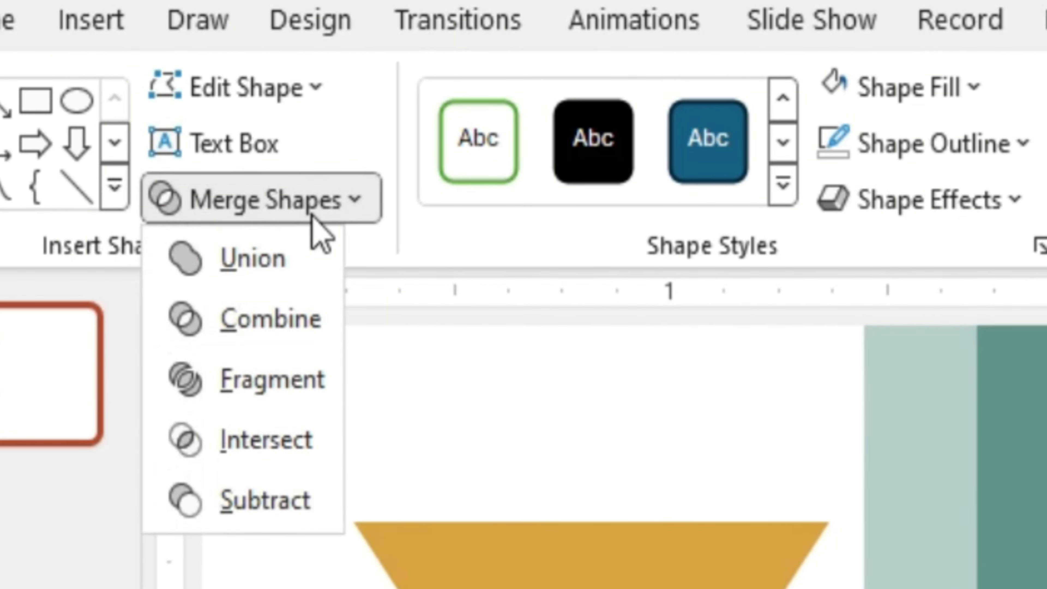
pyautogui.click(286, 382)
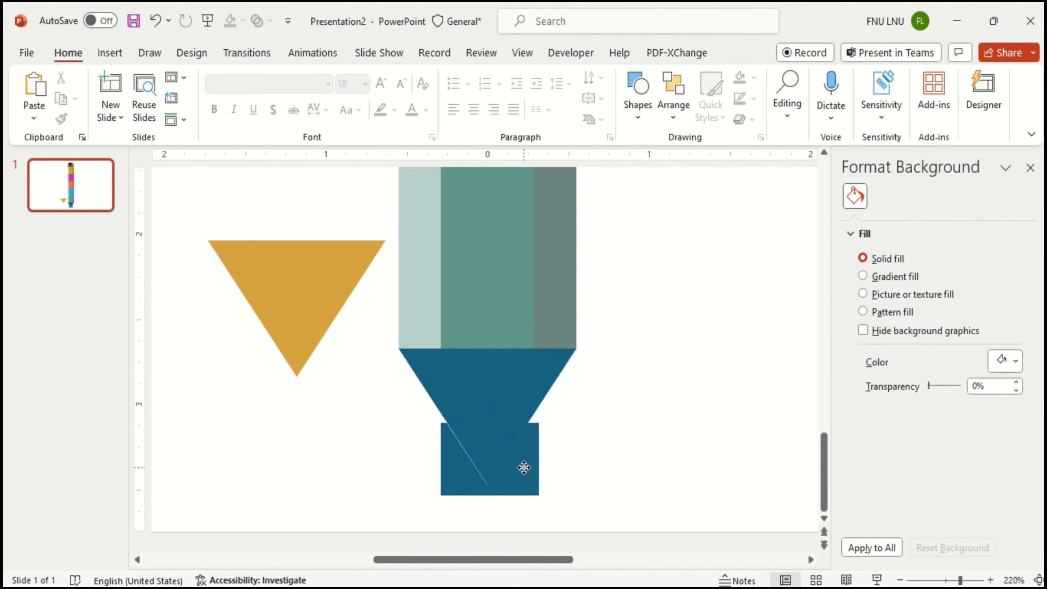
pyautogui.click(524, 468)
# Delete the leftover square piece and fill the upper tip trapezoid gold.
pyautogui.press('Delete')
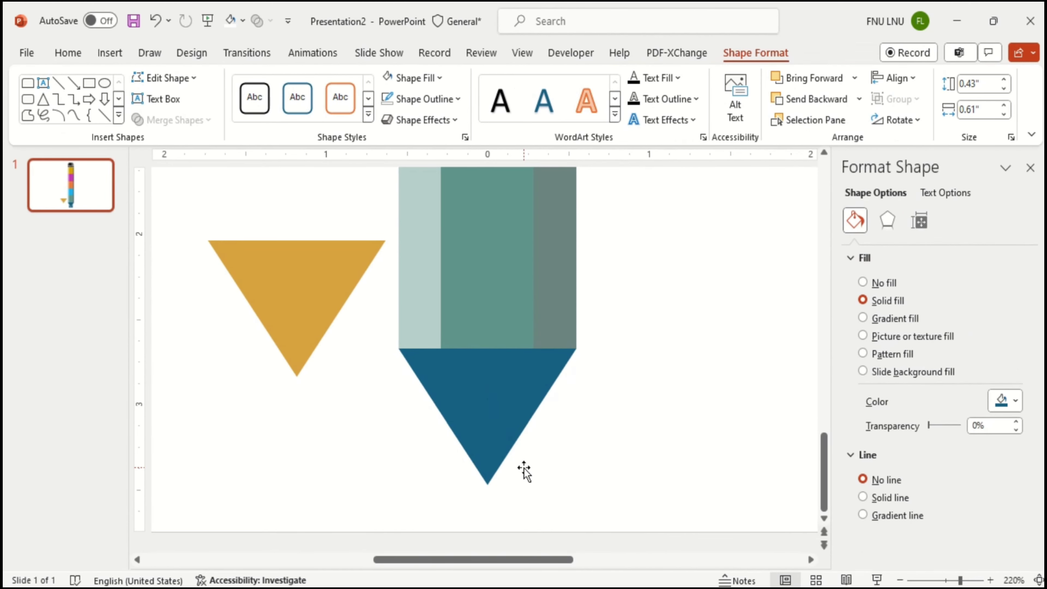
pyautogui.click(508, 397)
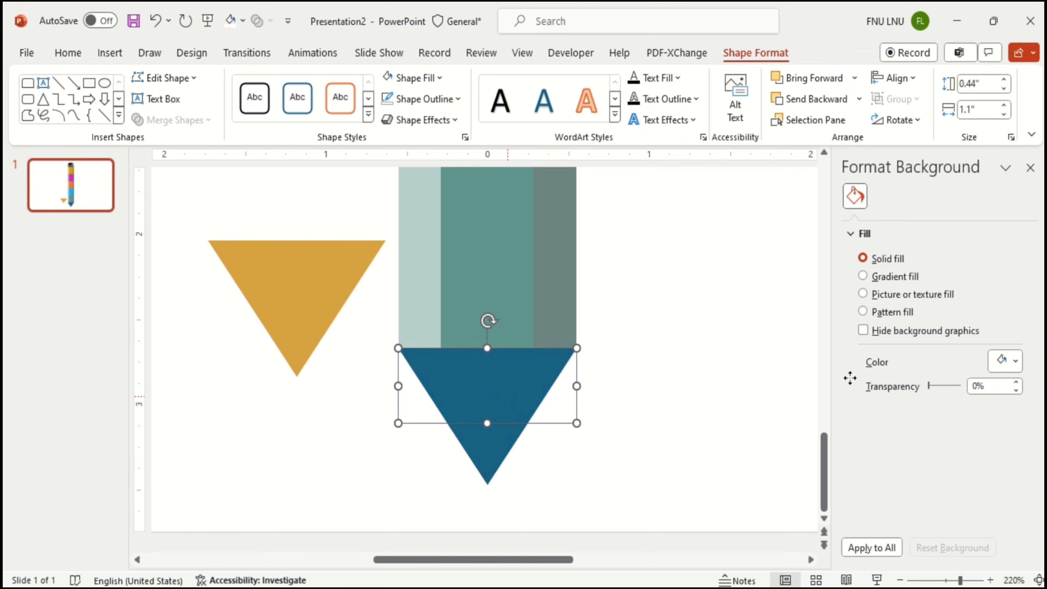
pyautogui.click(1006, 402)
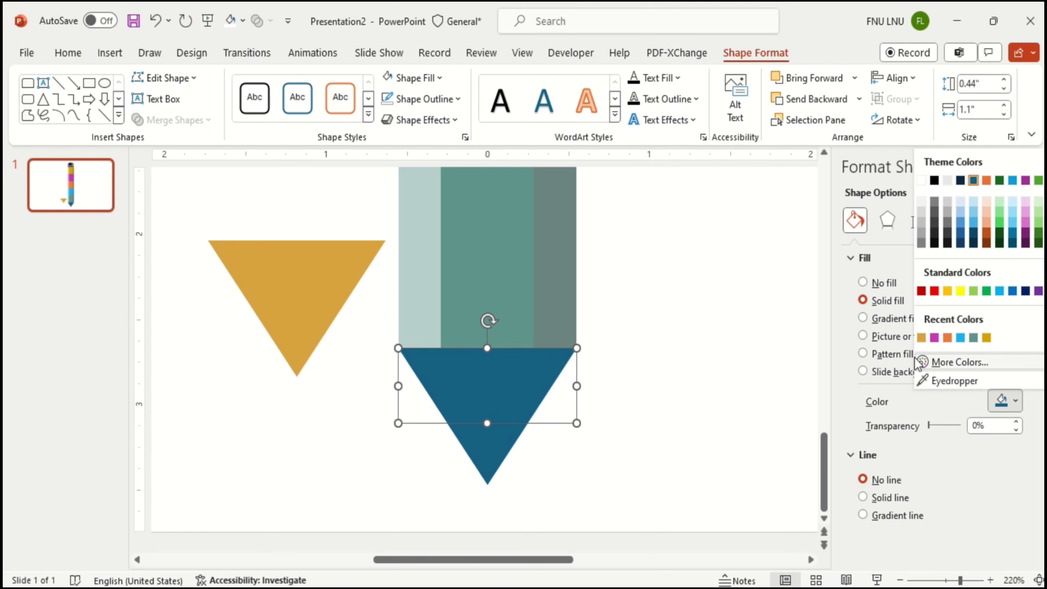
pyautogui.click(922, 338)
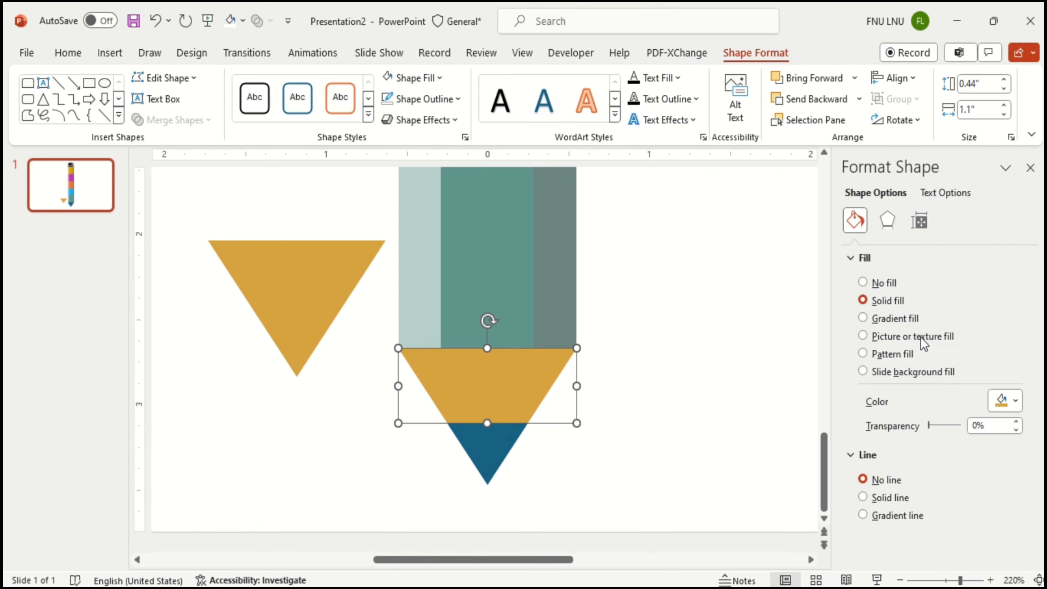
pyautogui.click(484, 444)
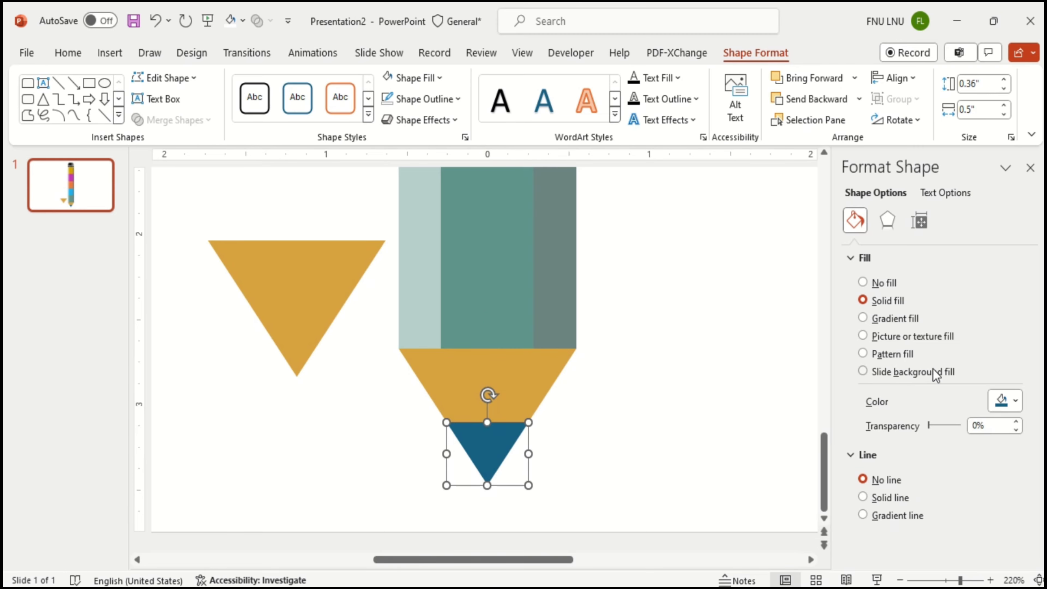
# Give the point a gradient, drop one stop, and set the first stops to dark greys.
pyautogui.click(904, 318)
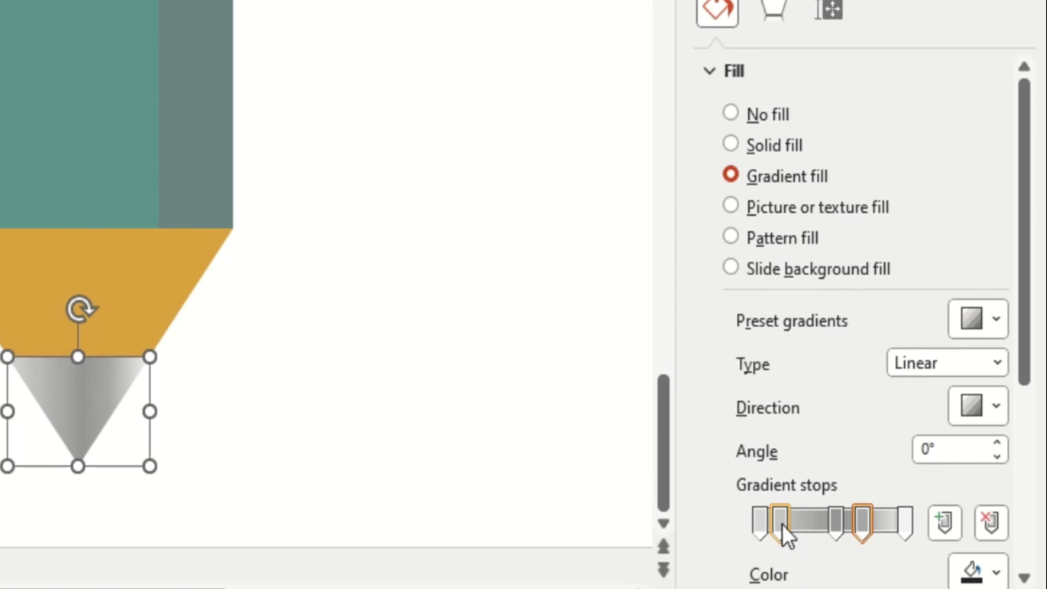
pyautogui.moveTo(891, 517); pyautogui.dragTo(892, 532)
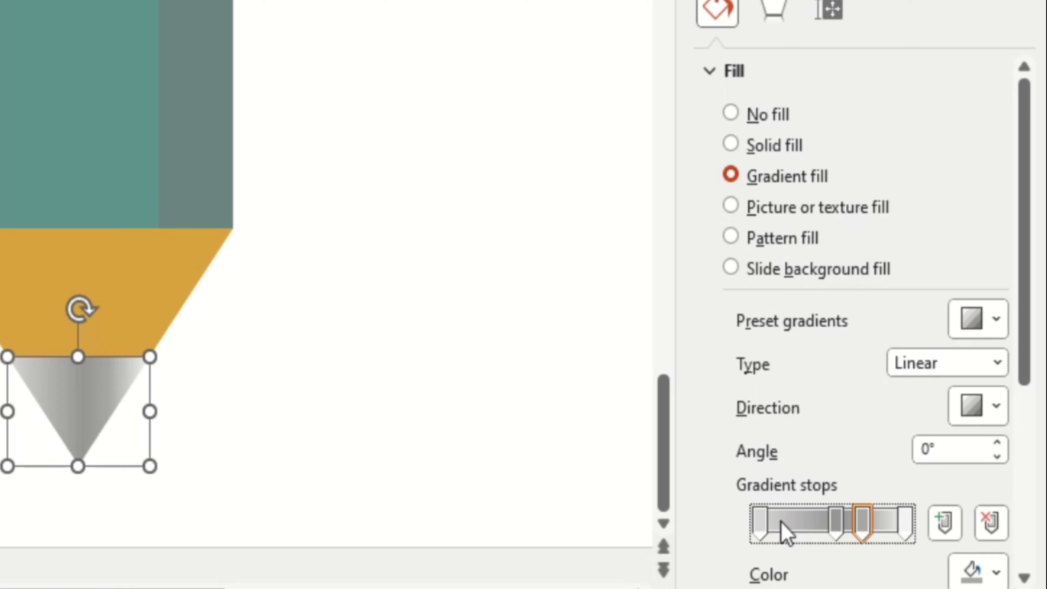
pyautogui.click(973, 572)
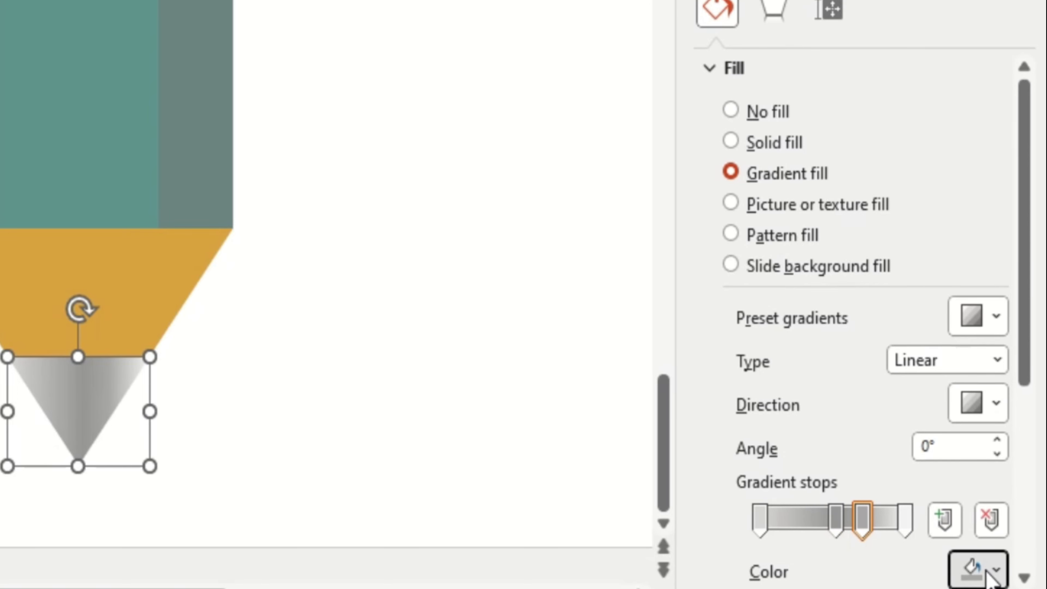
pyautogui.click(856, 227)
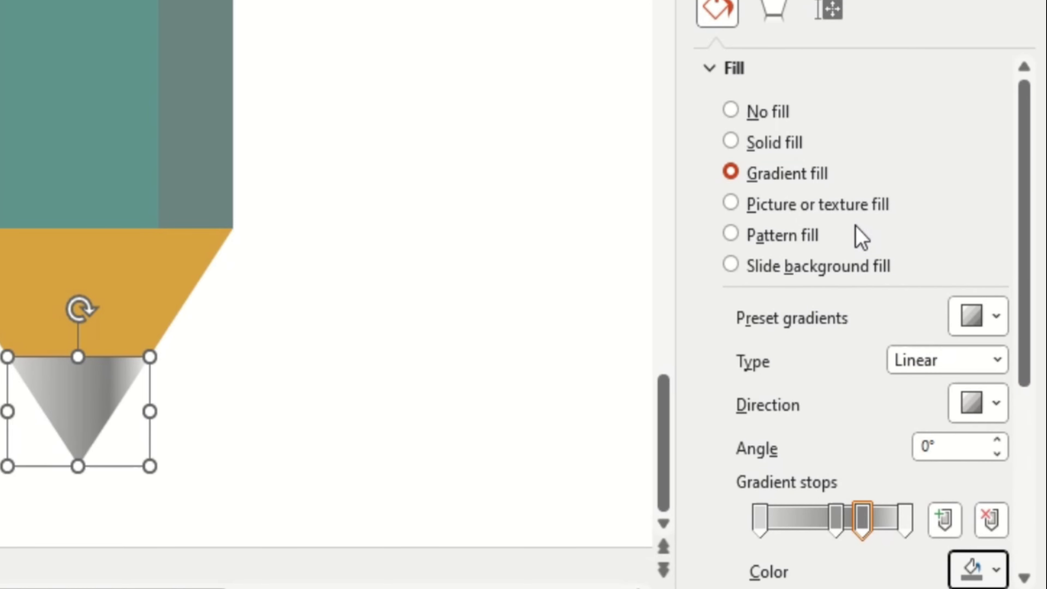
pyautogui.click(837, 519)
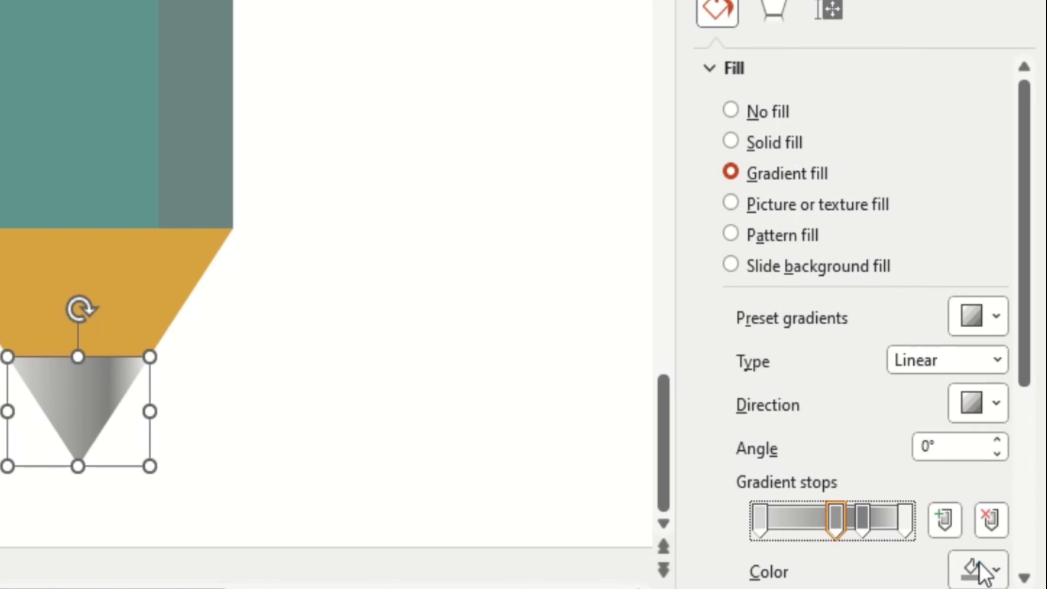
pyautogui.click(981, 574)
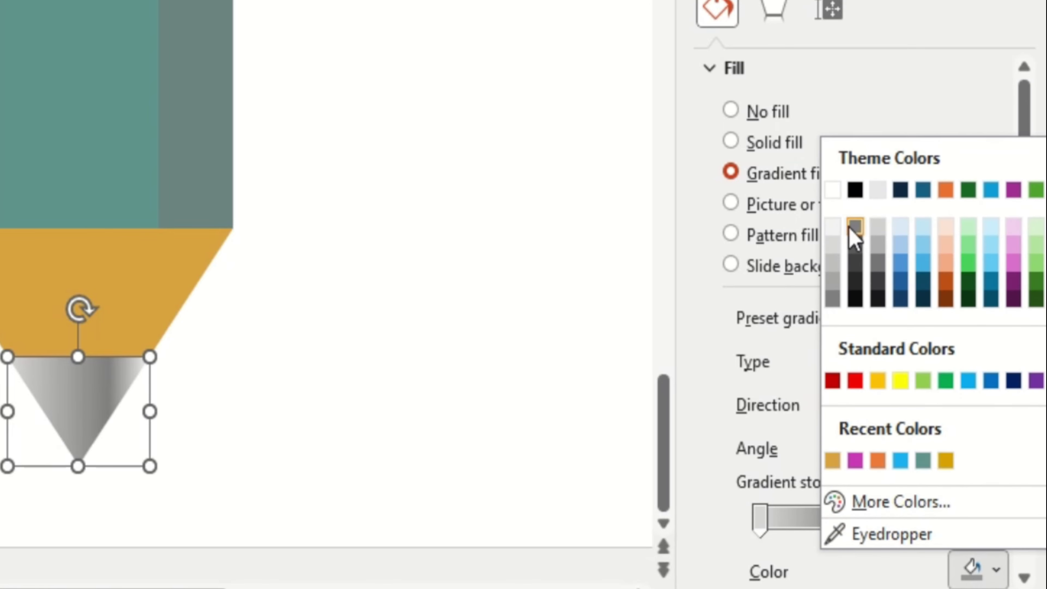
pyautogui.click(855, 267)
pyautogui.click(759, 521)
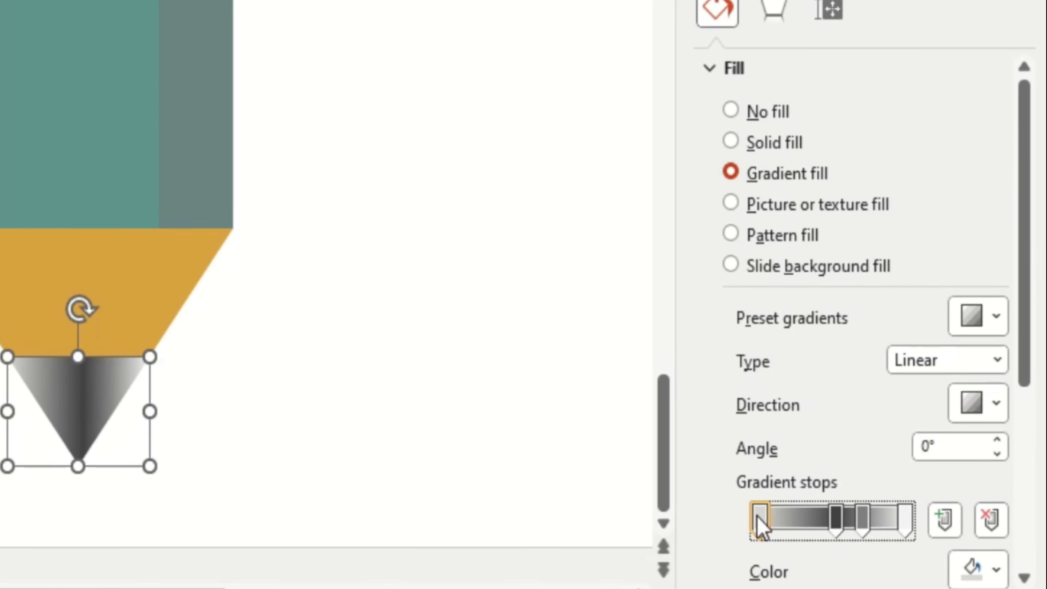
pyautogui.click(980, 570)
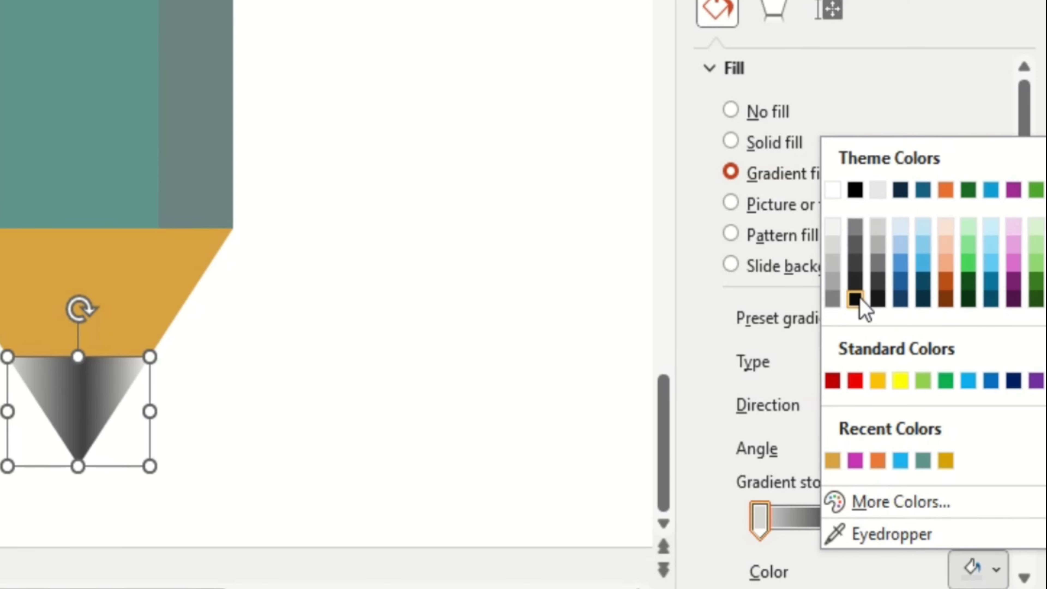
pyautogui.click(856, 281)
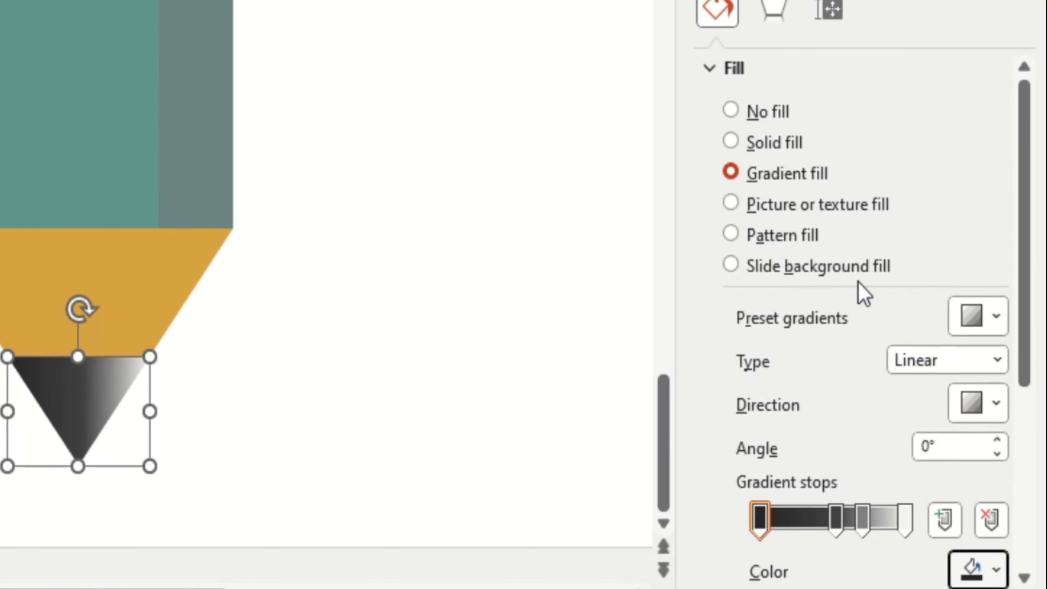
# Set the left stop medium grey, widen a dark-grey middle band, and make the right end light grey.
pyautogui.click(996, 573)
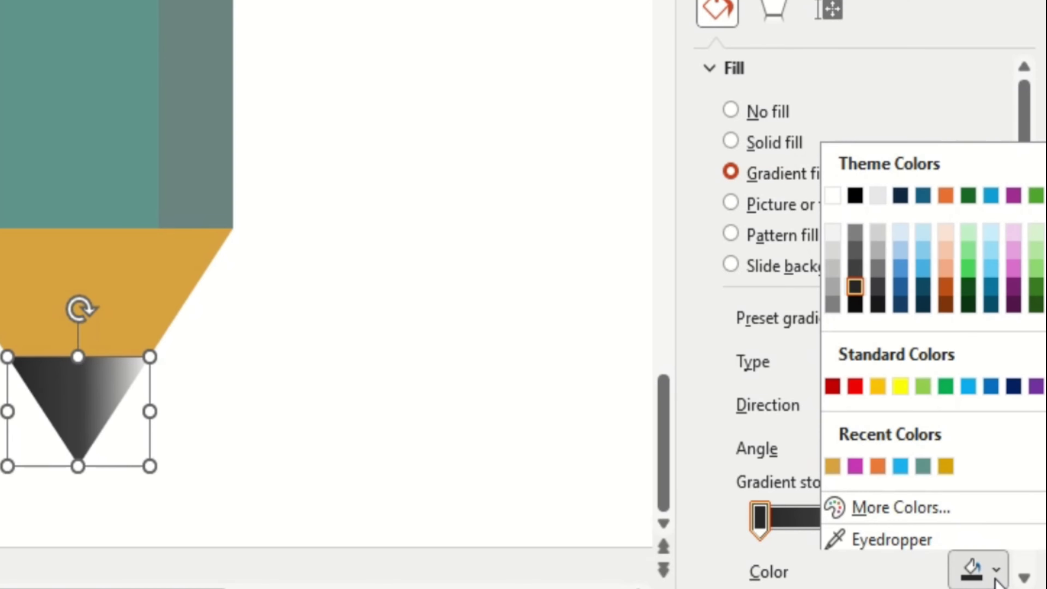
pyautogui.click(856, 232)
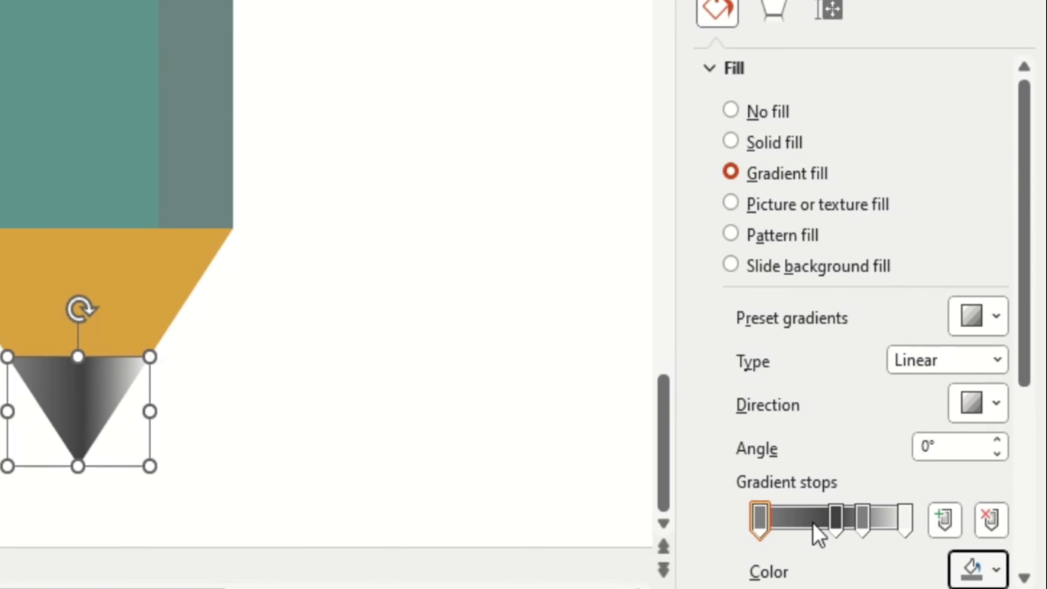
pyautogui.click(863, 519)
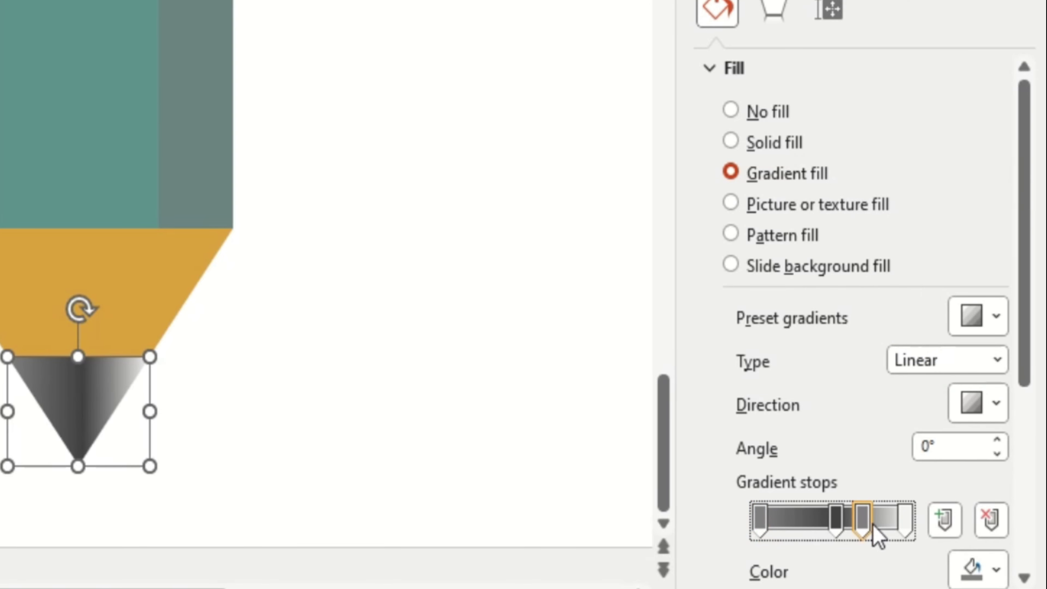
pyautogui.click(993, 572)
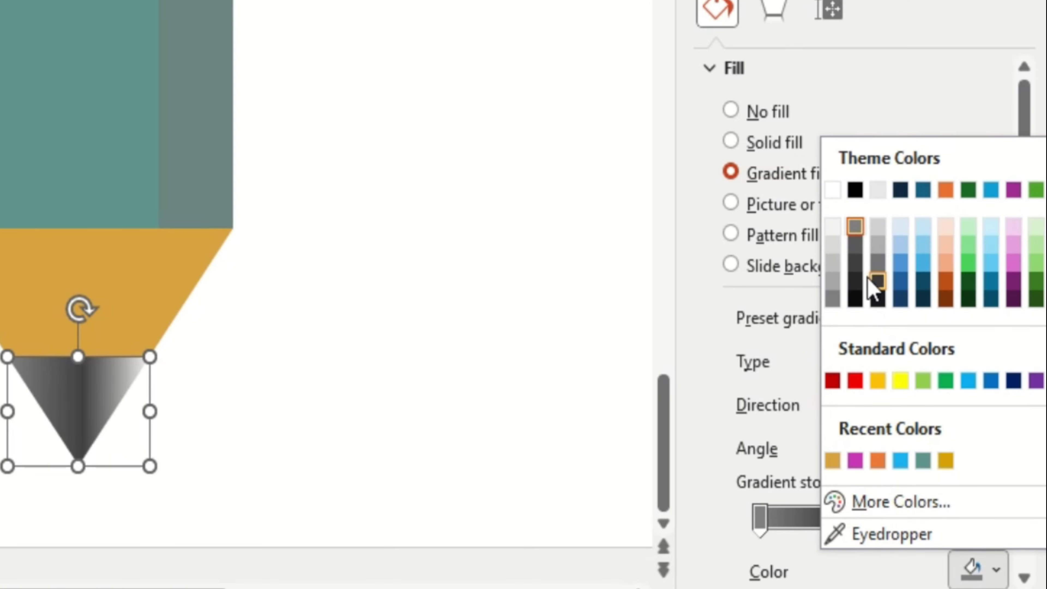
pyautogui.click(861, 252)
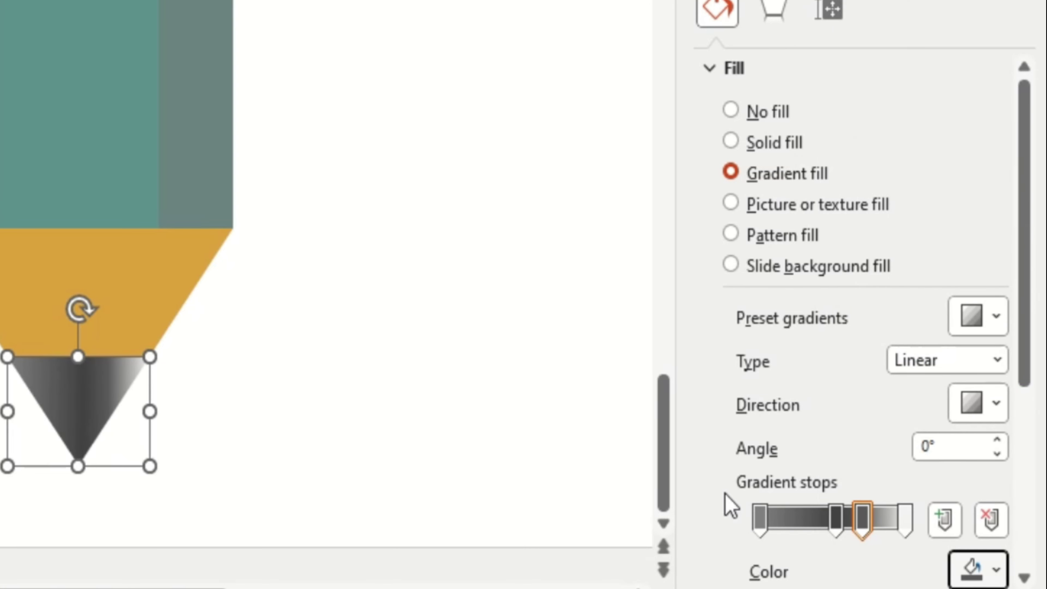
pyautogui.moveTo(844, 517)
pyautogui.mouseDown()
pyautogui.moveTo(802, 517)
pyautogui.moveTo(869, 520)
pyautogui.mouseUp()
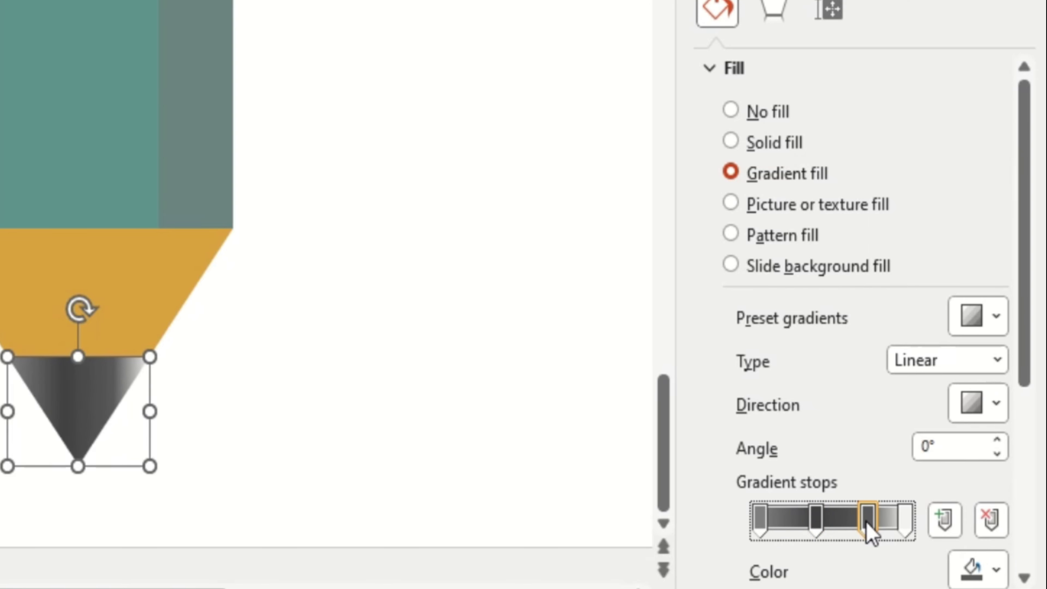
pyautogui.click(905, 520)
pyautogui.click(952, 562)
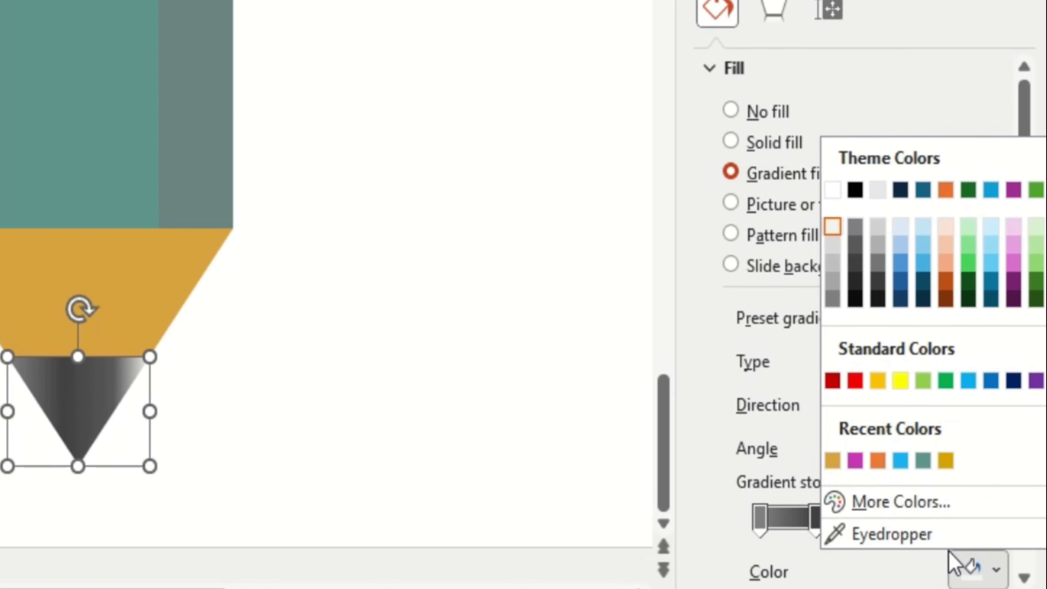
pyautogui.click(837, 244)
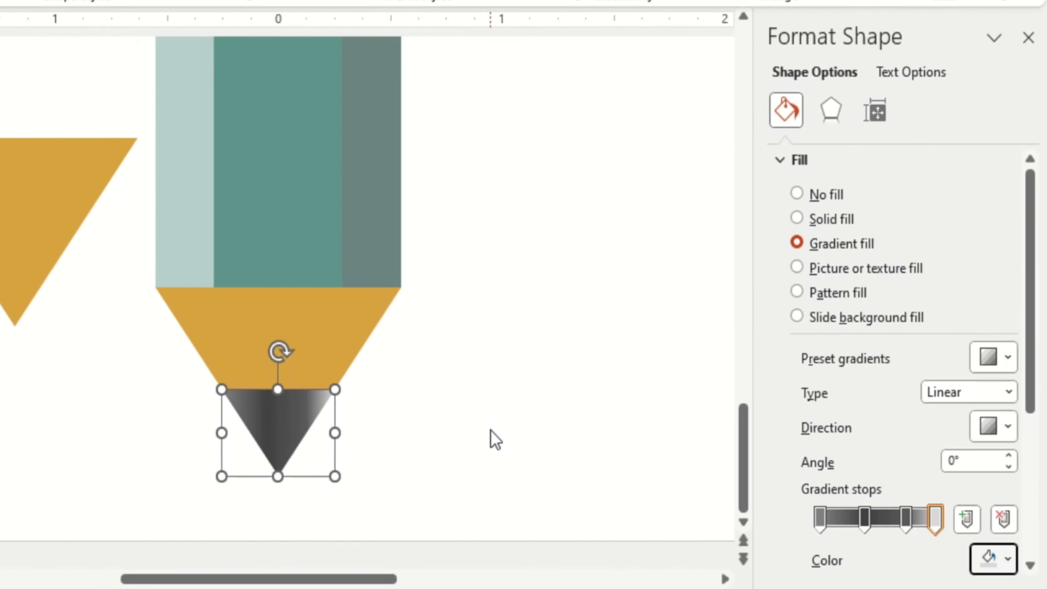
# Copy the orange triangle onto the pencil tip, recolour it blue, enlarge it, and start rotating it.
pyautogui.click(642, 453)
pyautogui.click(297, 299)
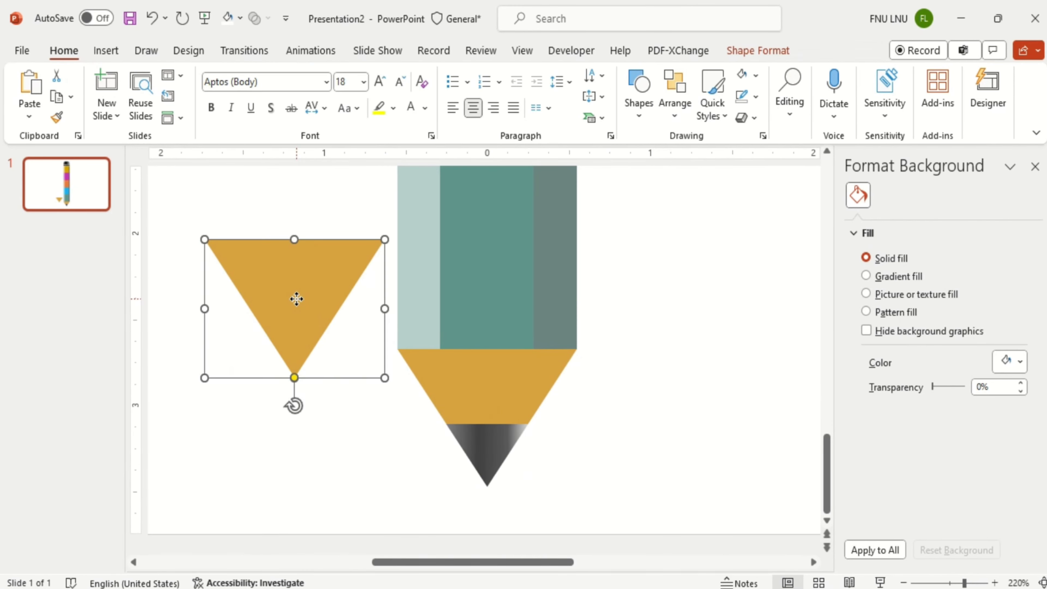
pyautogui.hotkey('ctrl', 'd')
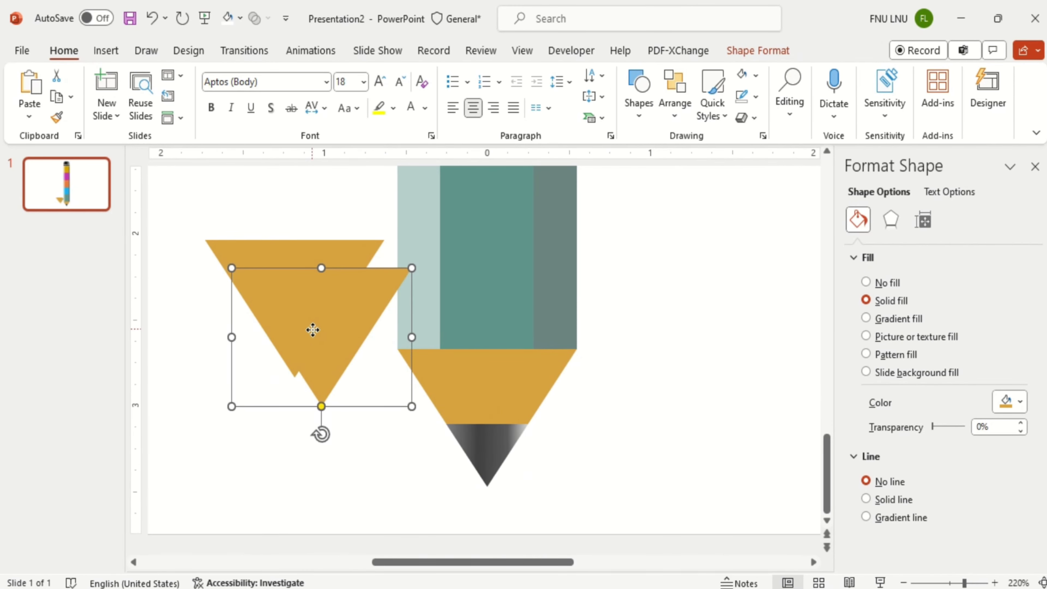
pyautogui.moveTo(312, 330); pyautogui.dragTo(426, 397)
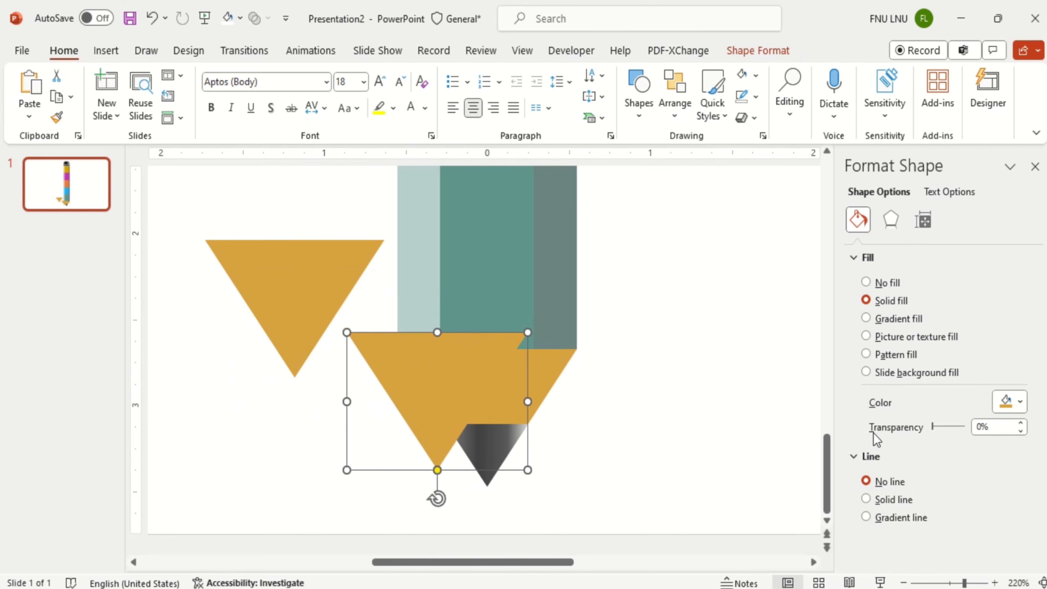
pyautogui.click(1018, 404)
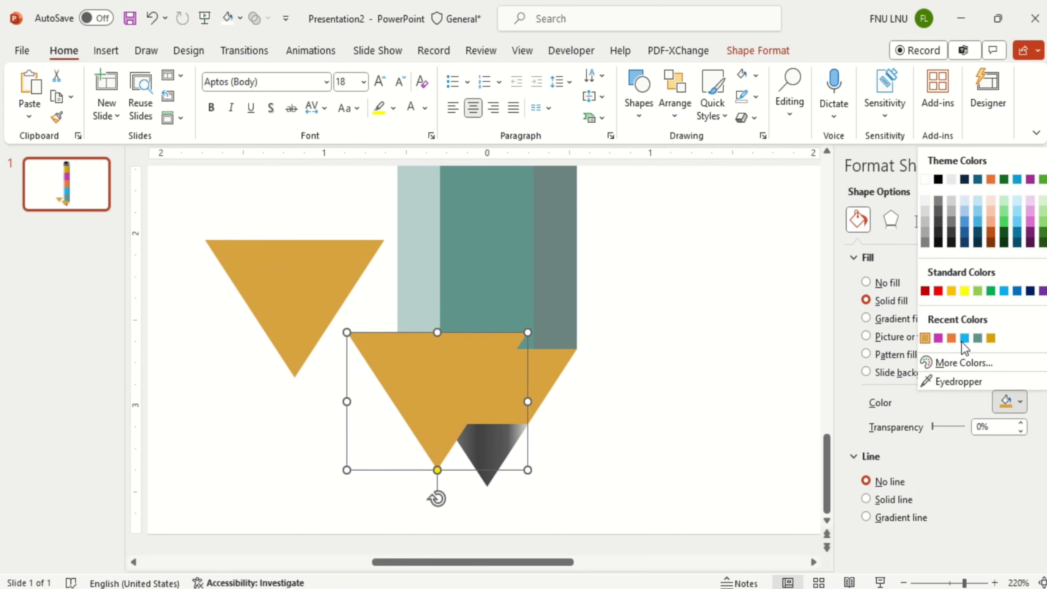
pyautogui.click(965, 338)
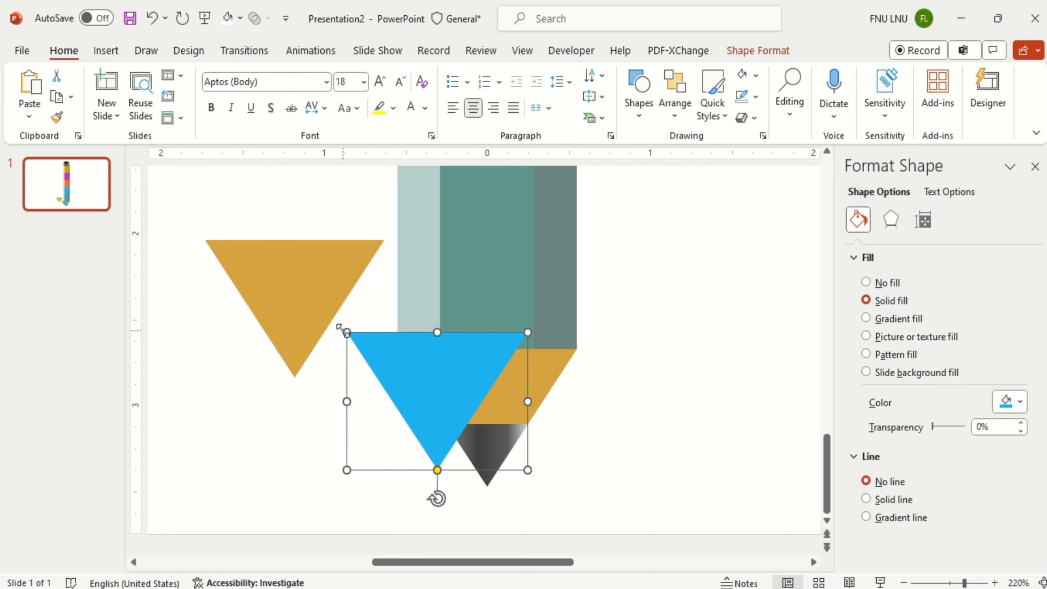
pyautogui.moveTo(341, 330); pyautogui.dragTo(327, 319)
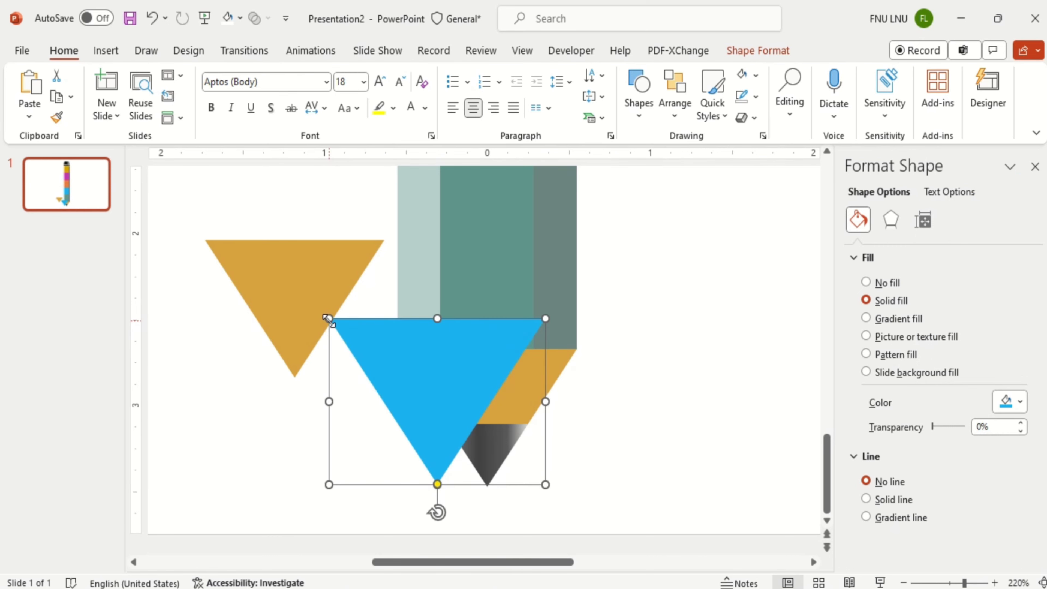
pyautogui.moveTo(462, 397); pyautogui.dragTo(497, 414)
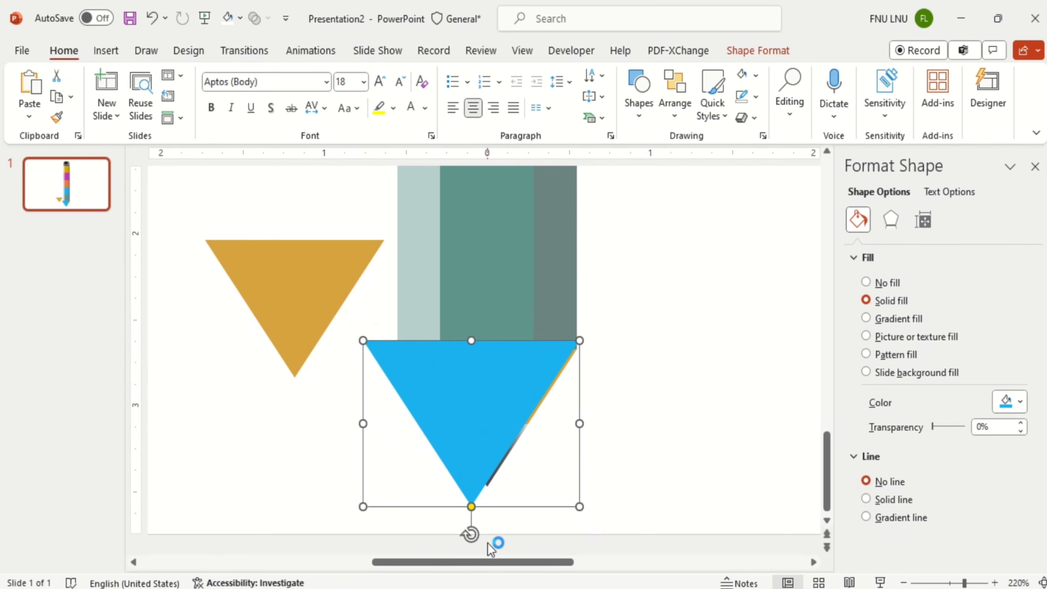
pyautogui.moveTo(471, 534)
pyautogui.mouseDown()
pyautogui.moveTo(501, 522)
pyautogui.moveTo(534, 340)
pyautogui.mouseUp()
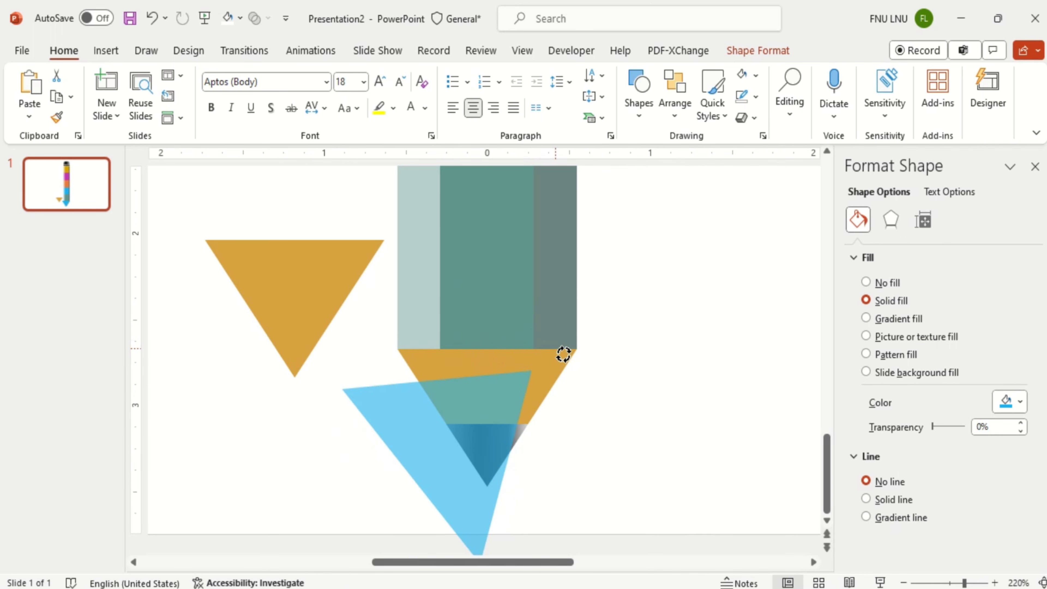
# Move the blue triangle up, nudge it right, and rotate it to a steeper tilt over the tip.
pyautogui.moveTo(535, 341); pyautogui.dragTo(536, 382)
pyautogui.moveTo(467, 428); pyautogui.dragTo(467, 382)
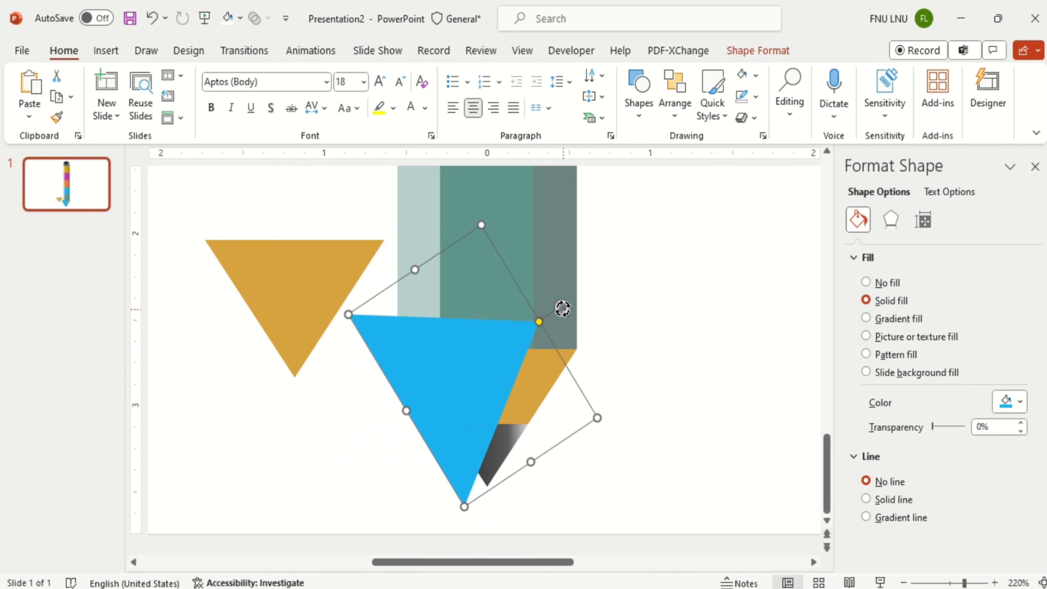
pyautogui.moveTo(563, 308); pyautogui.dragTo(554, 301)
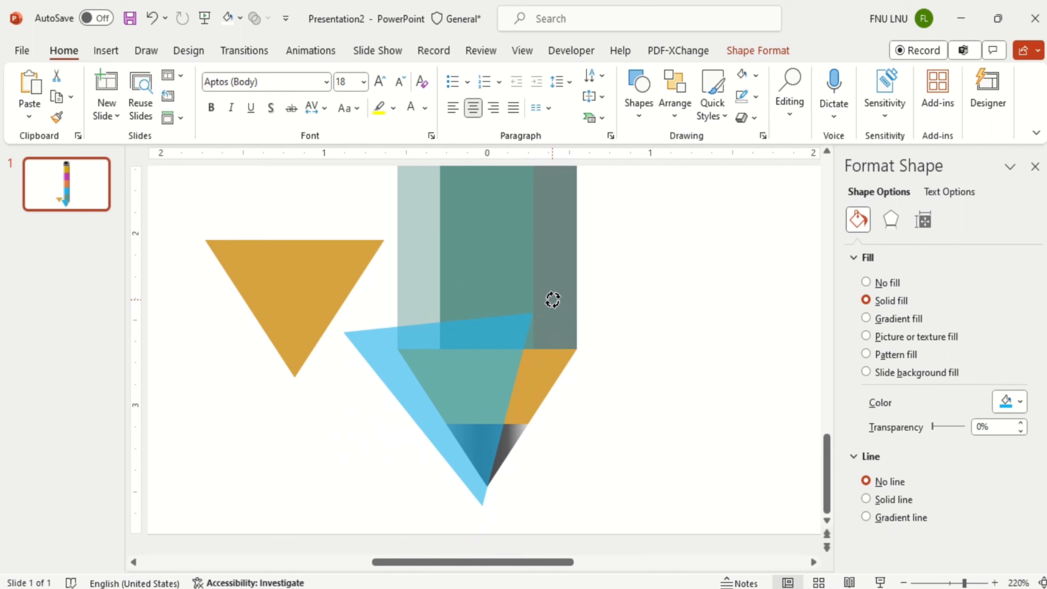
pyautogui.moveTo(552, 301); pyautogui.dragTo(557, 301)
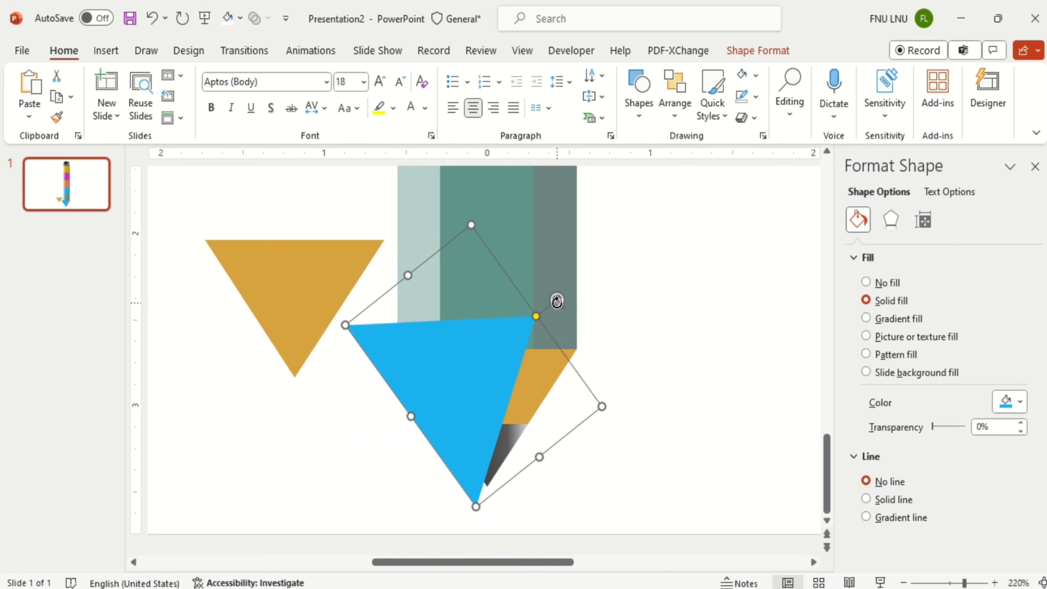
pyautogui.hotkey('ctrl', 'Right')
pyautogui.hotkey('ctrl', 'Right')
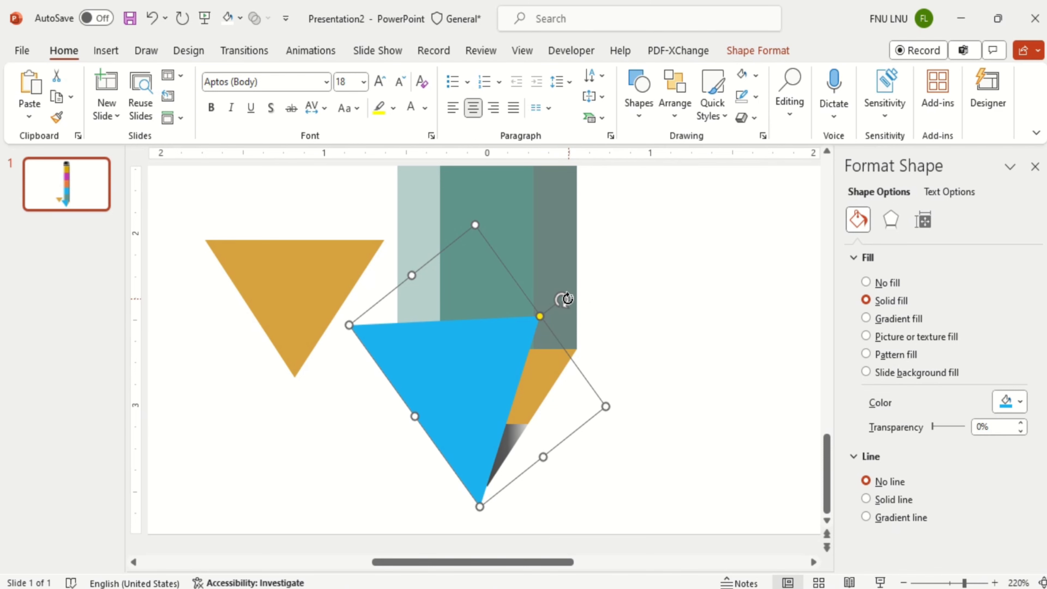
pyautogui.moveTo(568, 299); pyautogui.dragTo(569, 302)
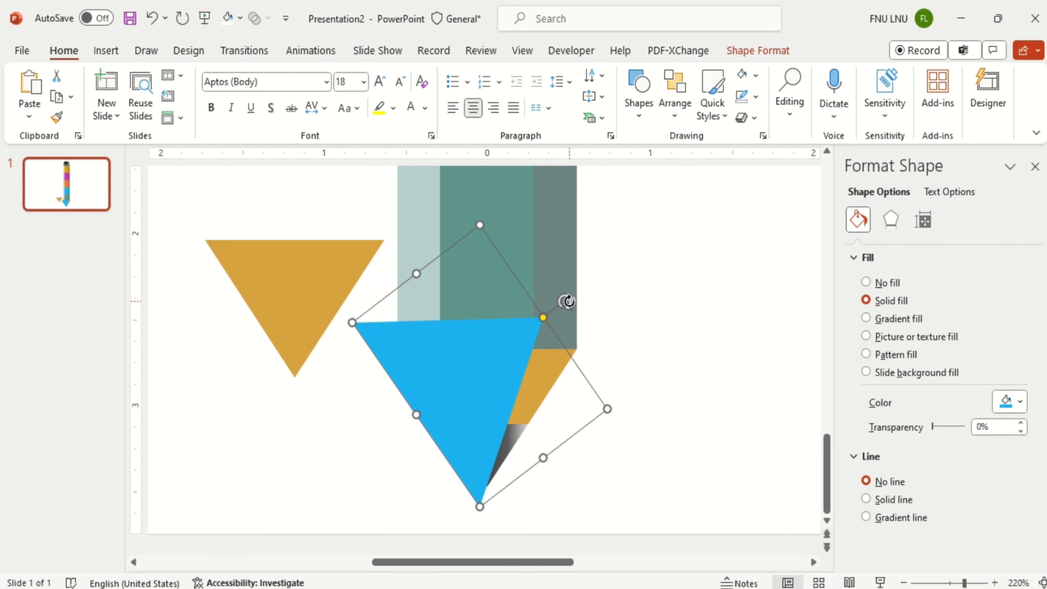
pyautogui.moveTo(569, 300); pyautogui.dragTo(569, 300)
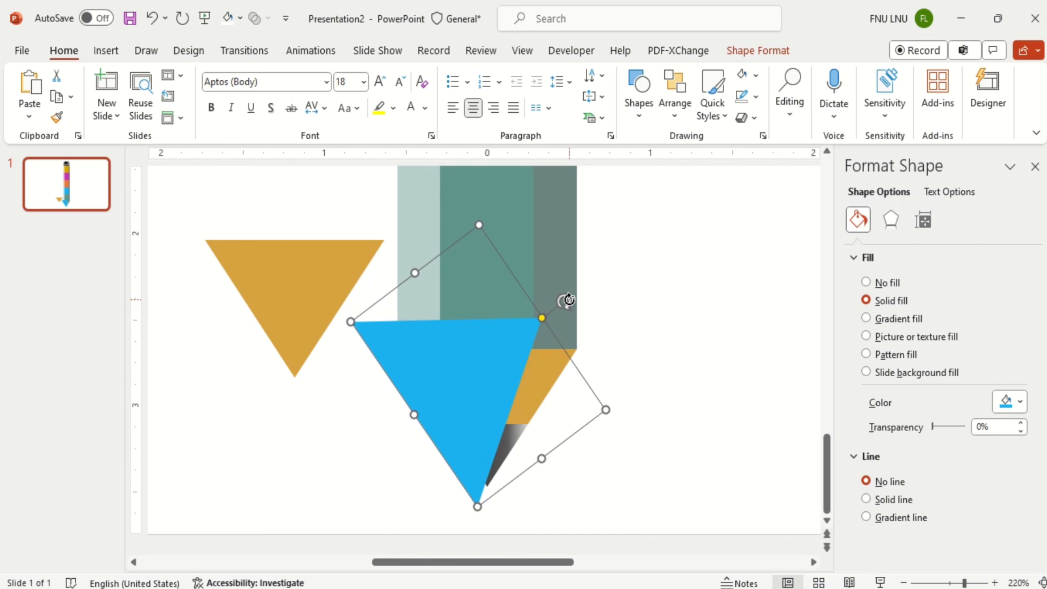
# Subtract the blue triangle from the orange piece and fill the remaining sliver dark grey, partly transparent.
pyautogui.click(574, 349)
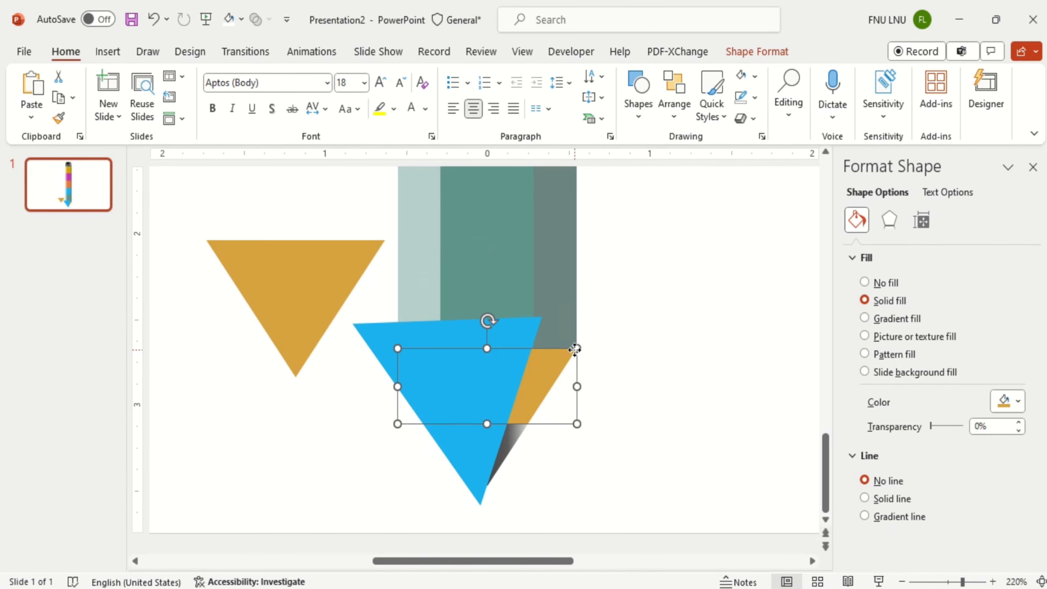
pyautogui.click(423, 342)
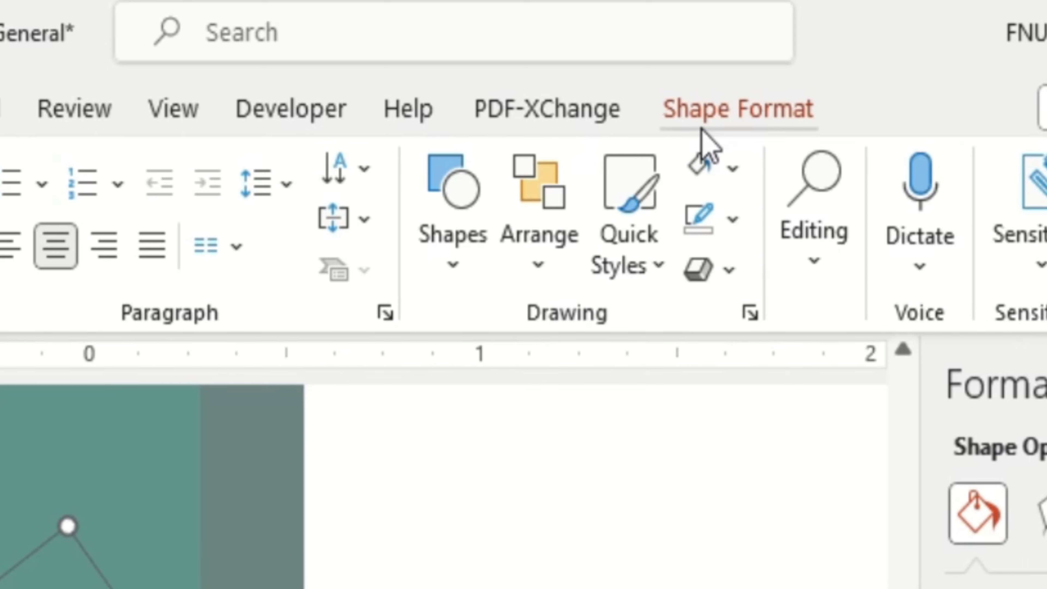
pyautogui.click(701, 125)
pyautogui.click(174, 223)
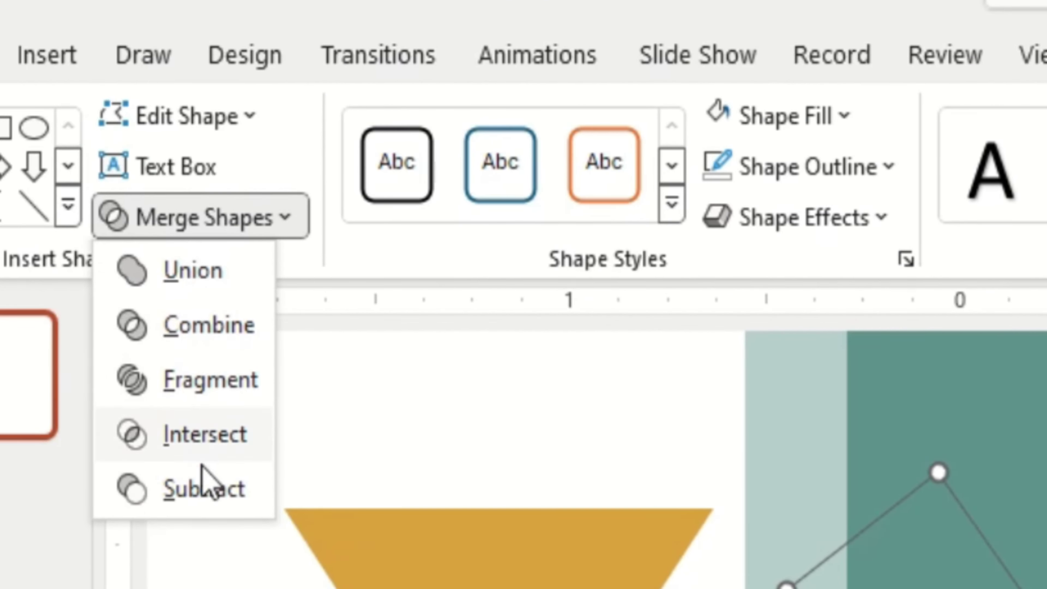
pyautogui.click(208, 491)
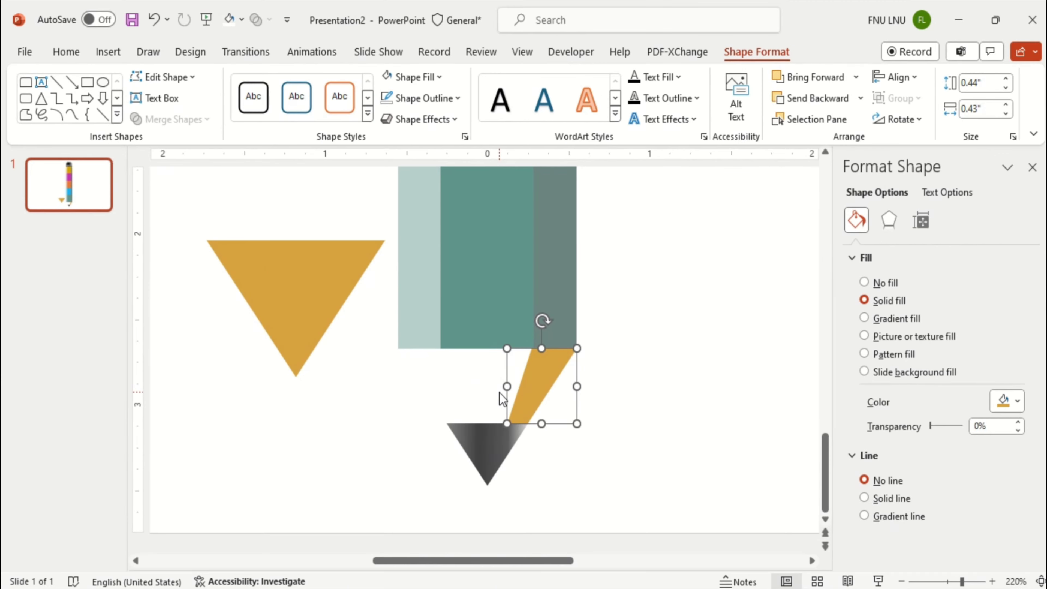
pyautogui.click(1017, 402)
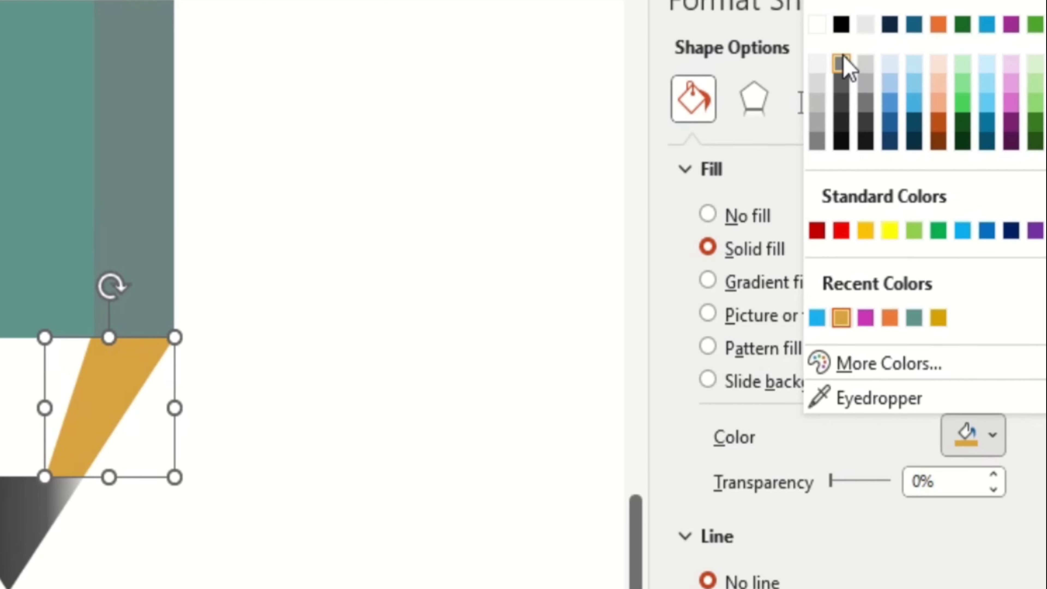
pyautogui.click(843, 64)
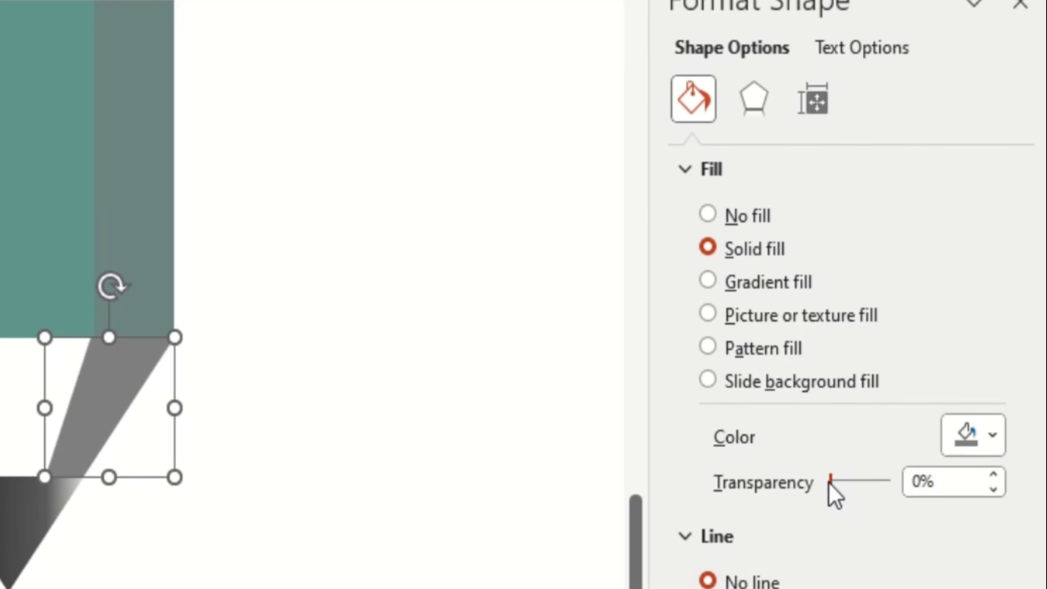
pyautogui.moveTo(831, 481)
pyautogui.mouseDown()
pyautogui.moveTo(869, 484)
pyautogui.moveTo(858, 486)
pyautogui.mouseUp()
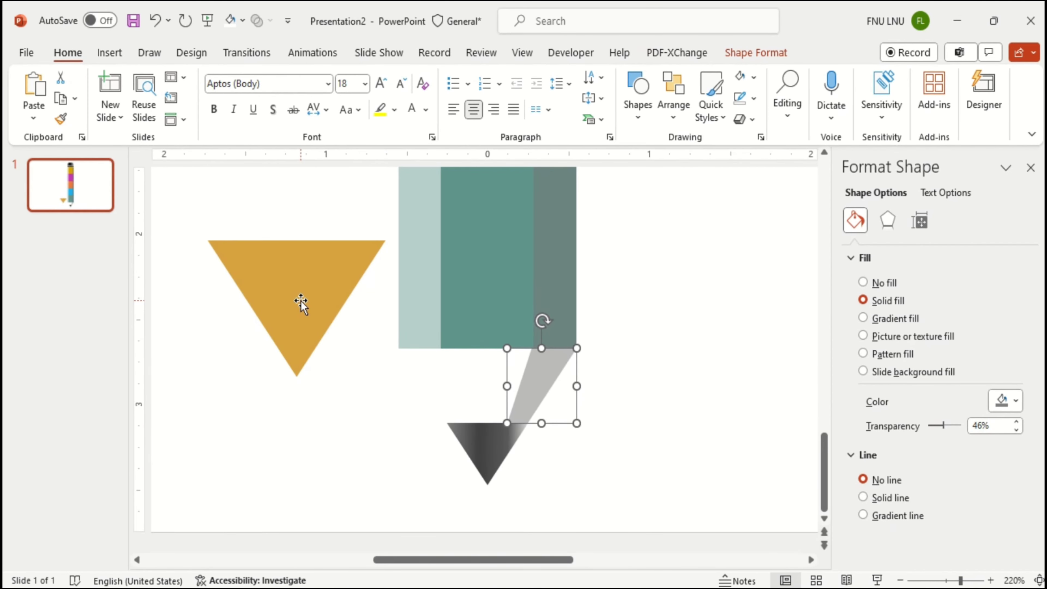
# Mirror a copy of the grey facet onto the tip's left side and centre the orange triangle between them.
pyautogui.hotkey('ctrl', 'd')
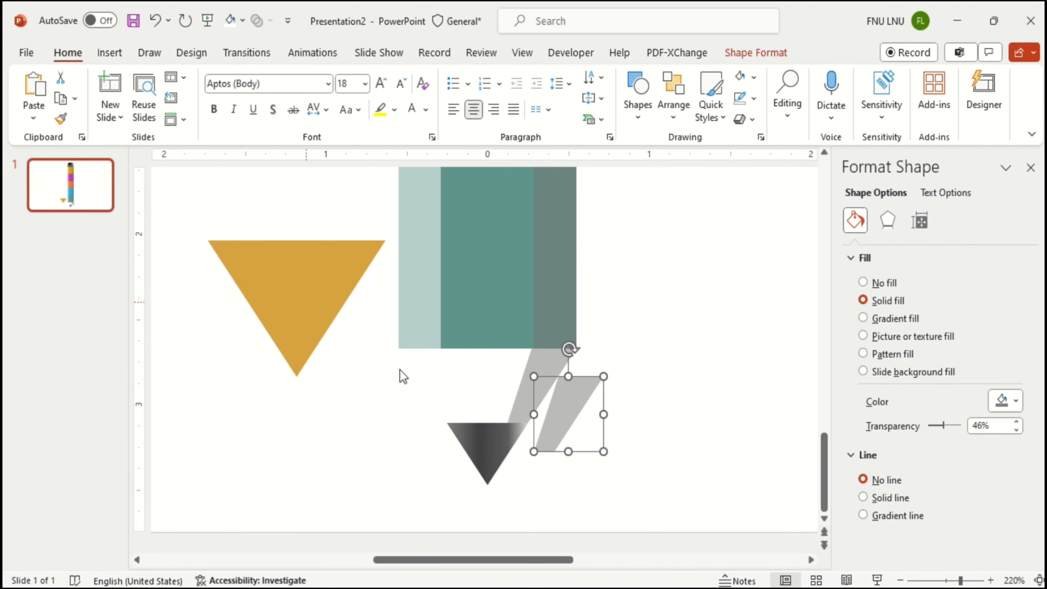
pyautogui.moveTo(555, 400); pyautogui.dragTo(444, 376)
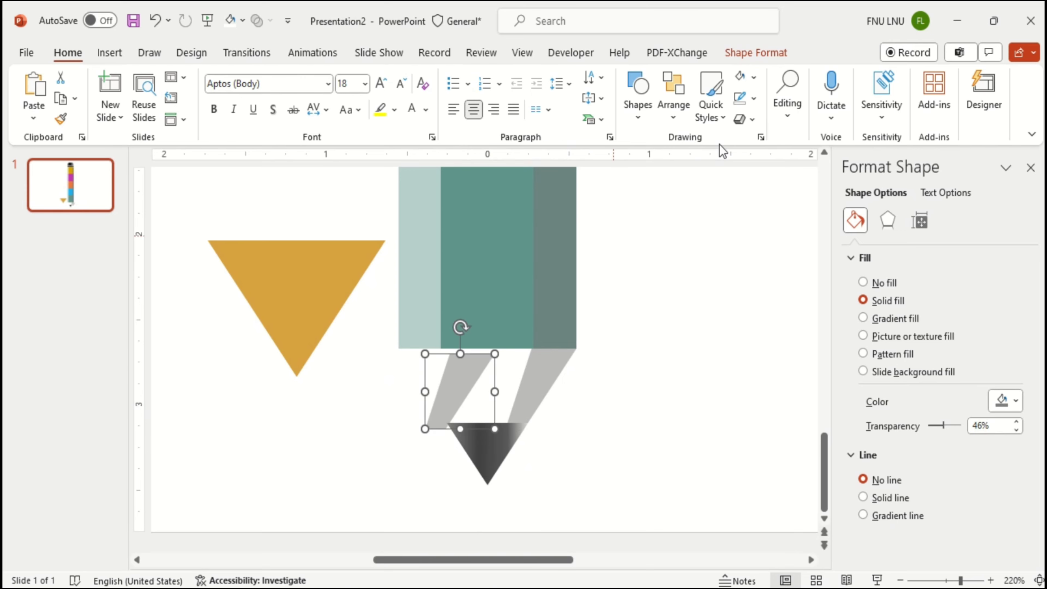
pyautogui.click(762, 53)
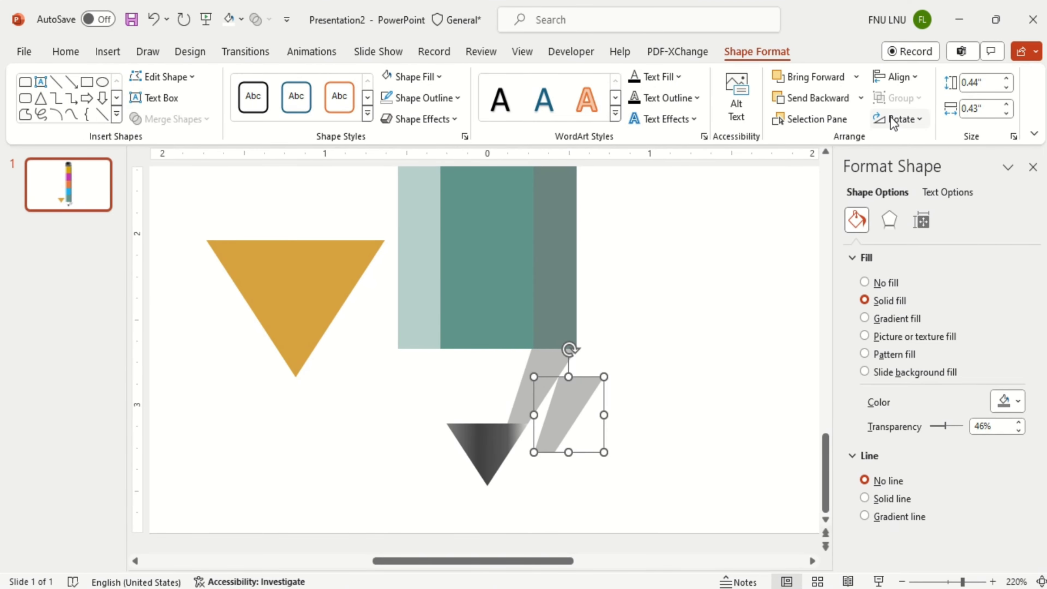
pyautogui.click(899, 119)
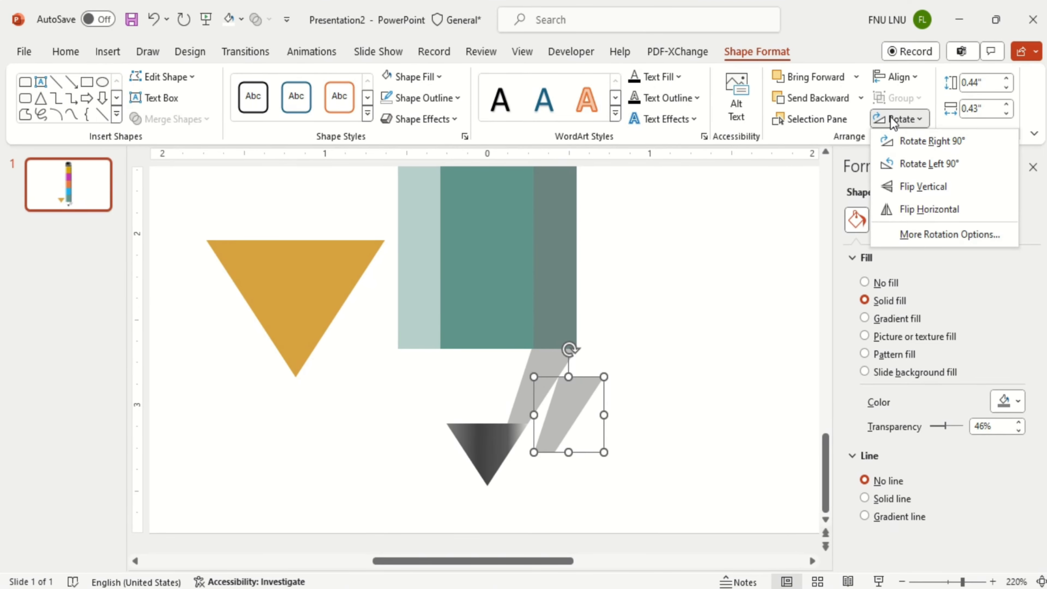
pyautogui.click(930, 210)
pyautogui.moveTo(571, 421); pyautogui.dragTo(440, 380)
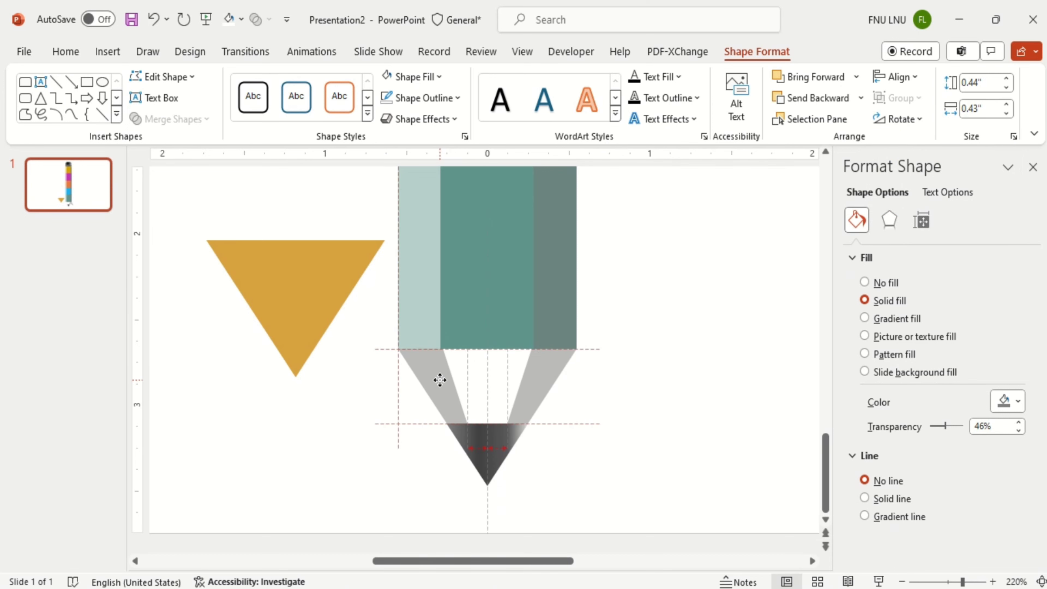
pyautogui.moveTo(290, 304)
pyautogui.mouseDown()
pyautogui.moveTo(469, 395)
pyautogui.moveTo(478, 411)
pyautogui.mouseUp()
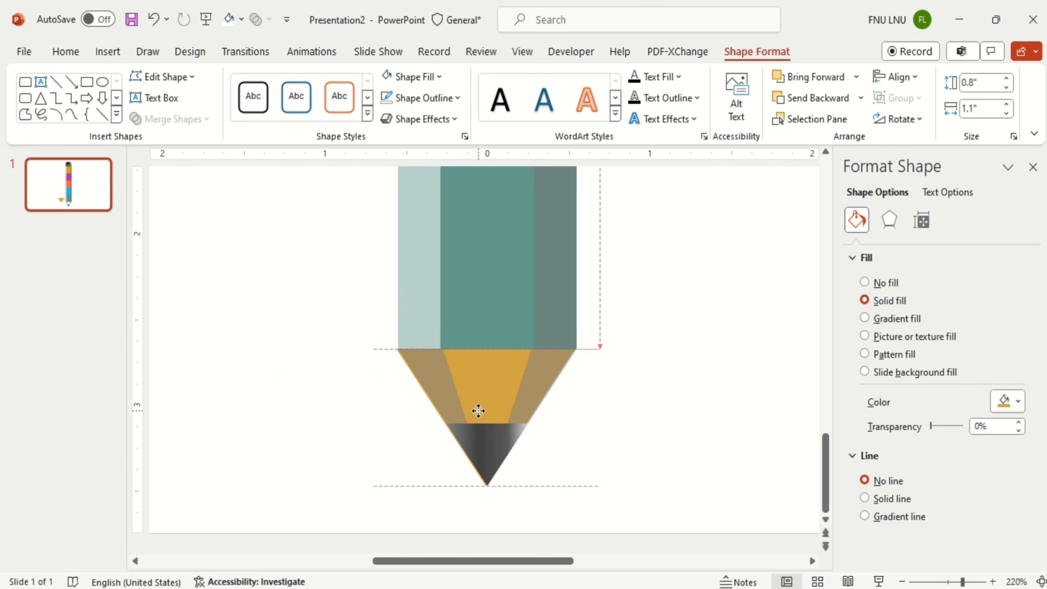
pyautogui.moveTo(481, 411); pyautogui.dragTo(481, 411)
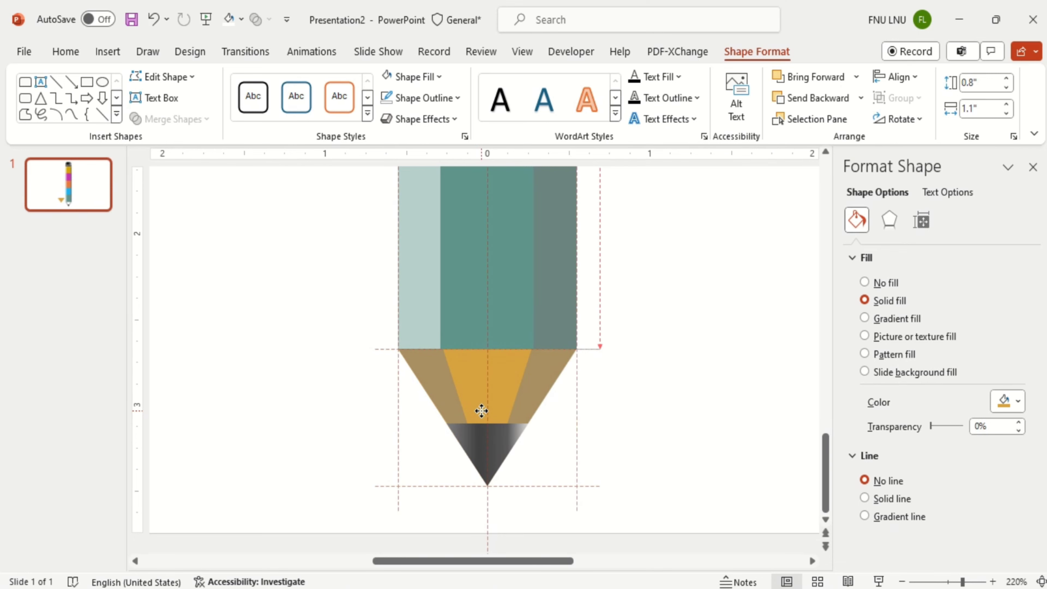
# Apply an outer drop shadow preset to the pencil tip (60% transparency, 4 pt blur, 3 pt distance).
pyautogui.click(890, 221)
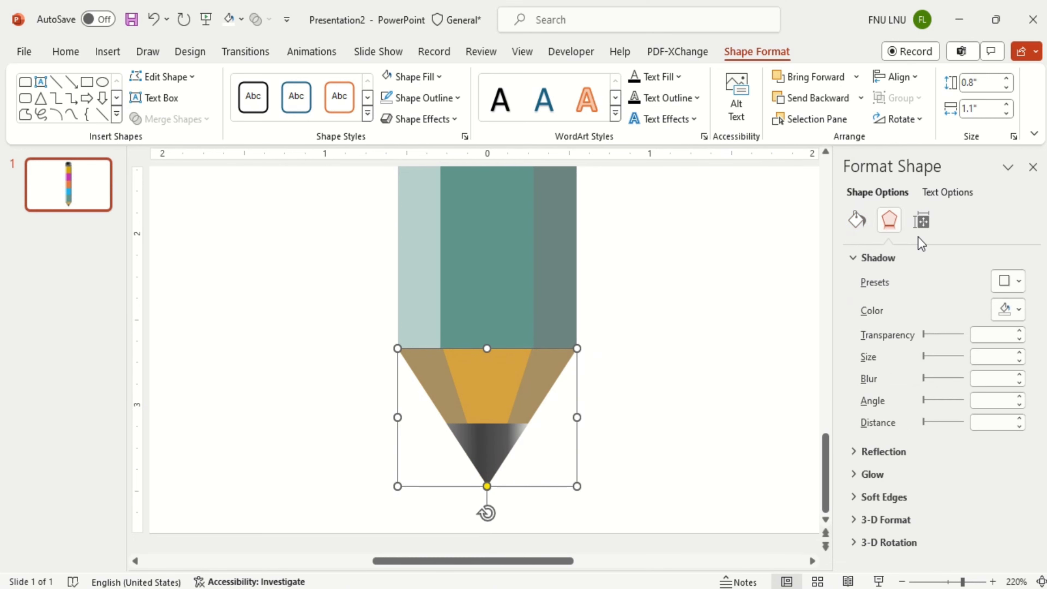
pyautogui.click(1009, 281)
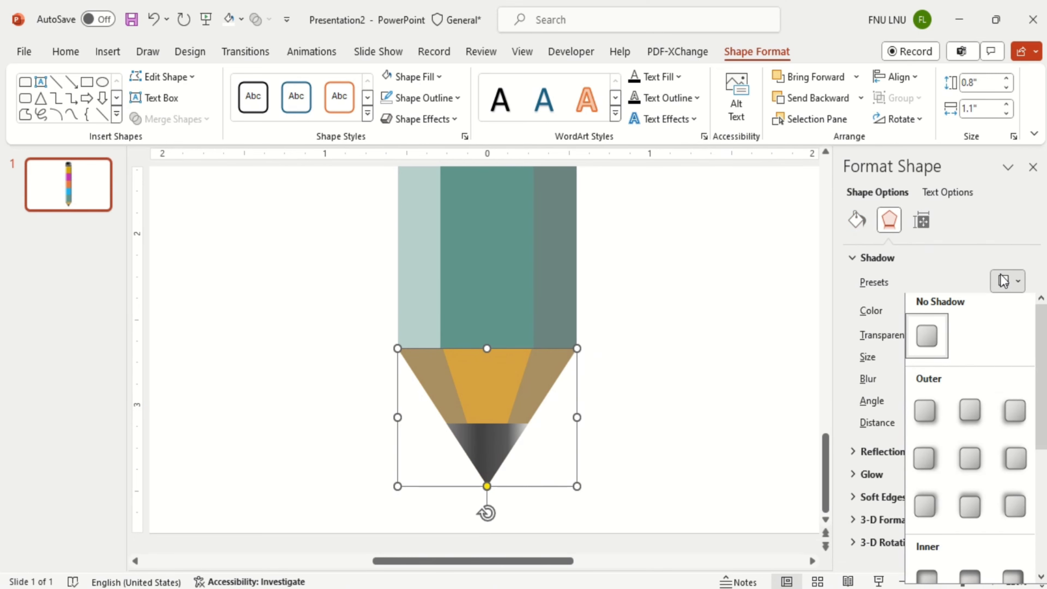
pyautogui.click(972, 415)
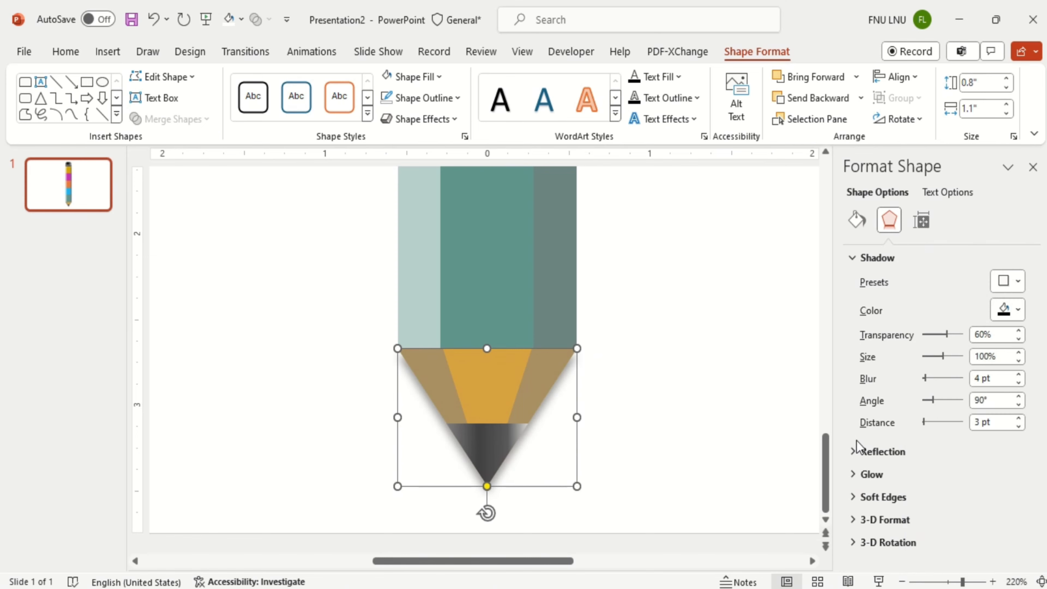
pyautogui.click(701, 442)
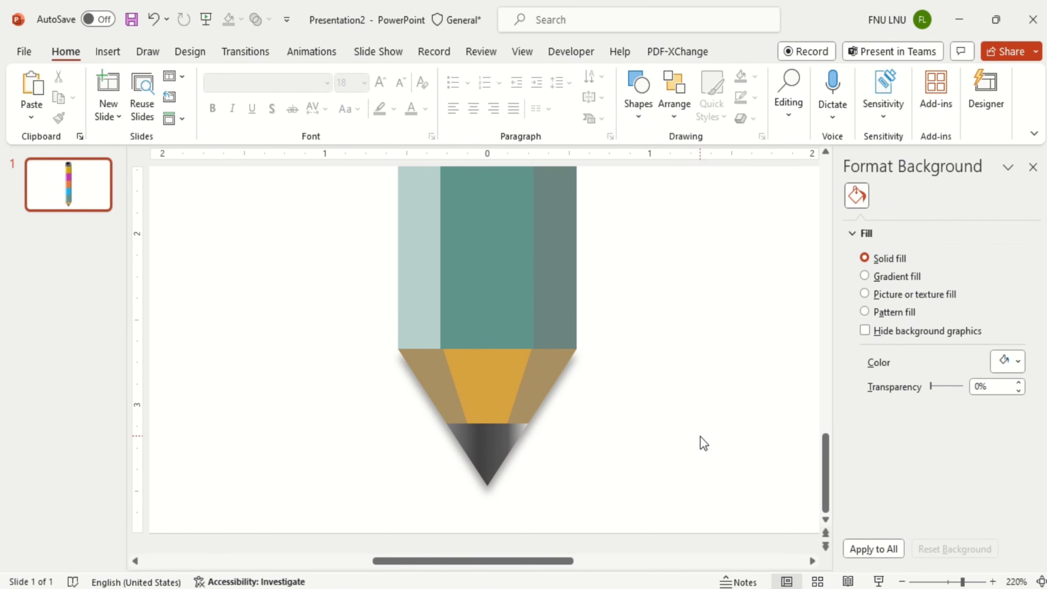
# Select the graphite point and set its rightmost gradient stop to a grey theme colour.
pyautogui.click(936, 584)
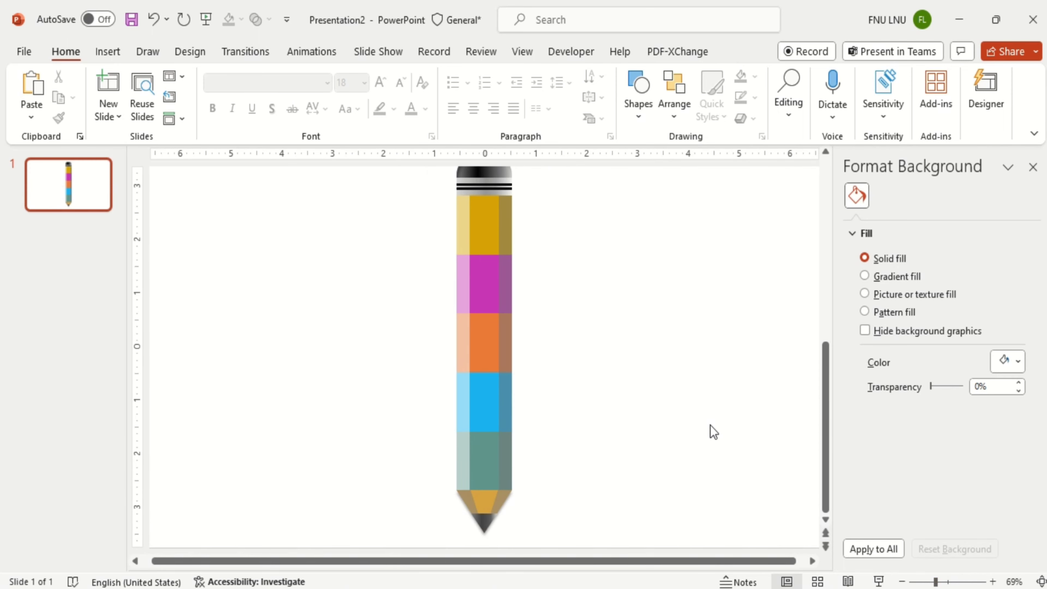
pyautogui.scroll(-1, 710, 425)
pyautogui.click(487, 524)
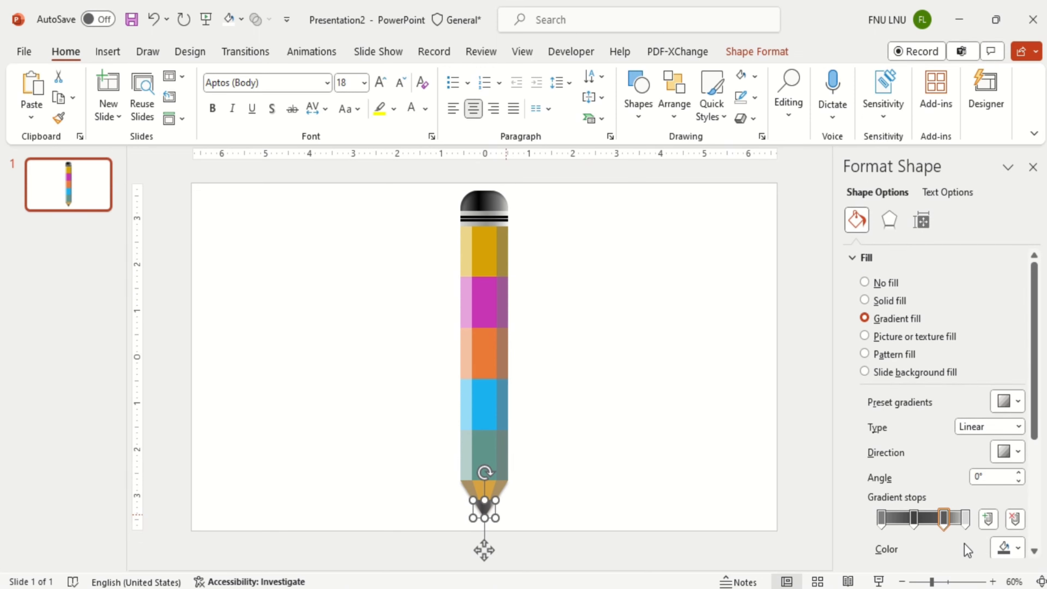
pyautogui.click(964, 584)
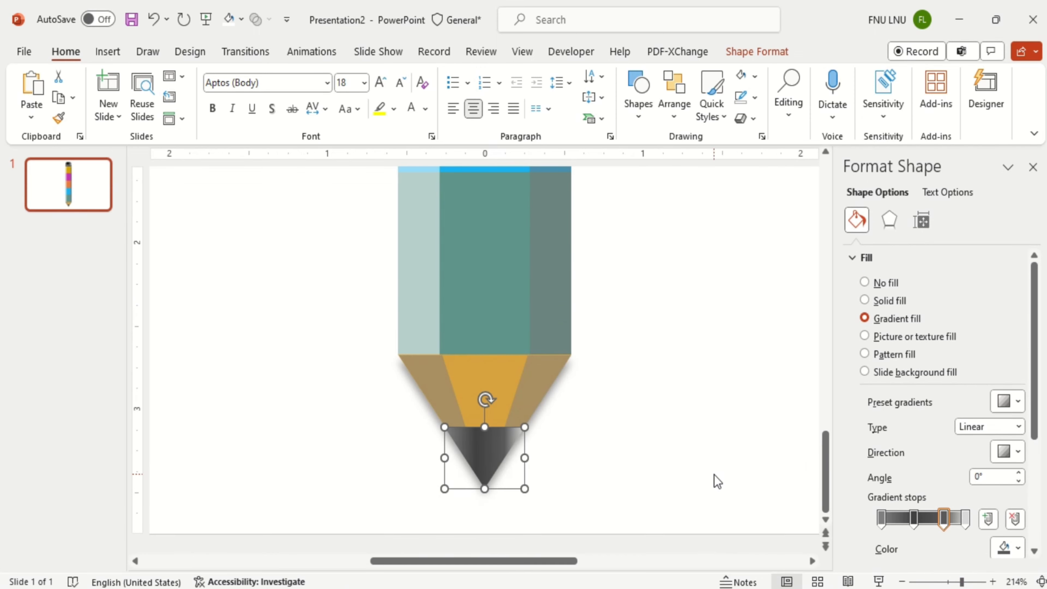
pyautogui.click(966, 519)
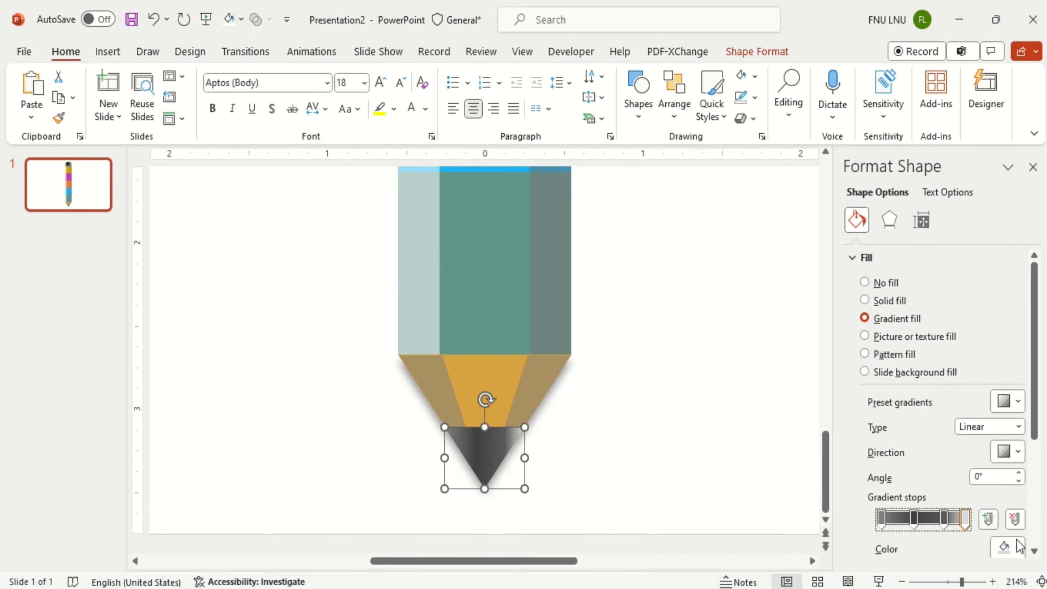
pyautogui.click(1018, 546)
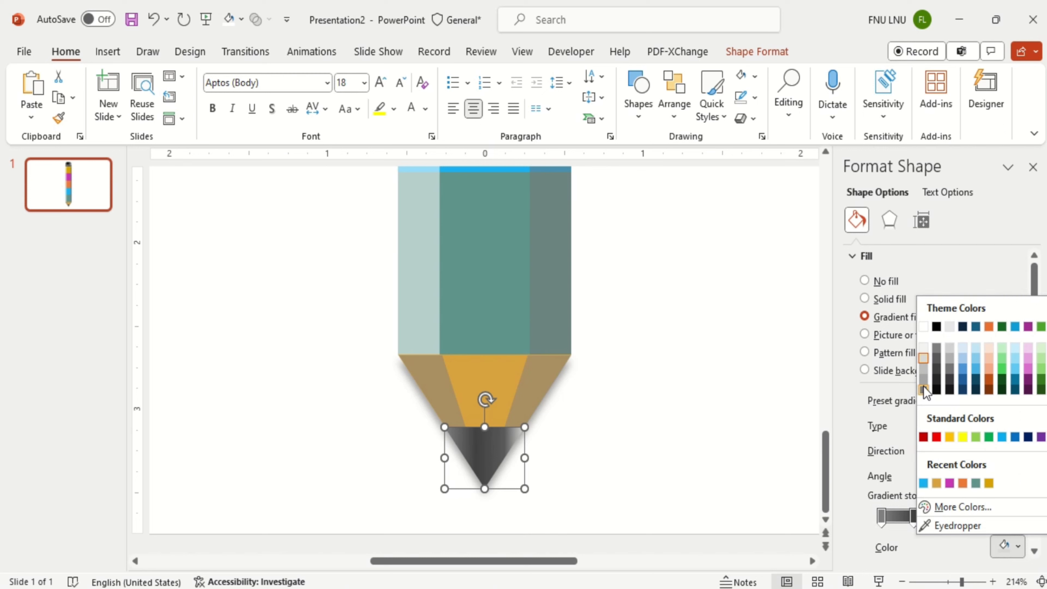
pyautogui.click(923, 389)
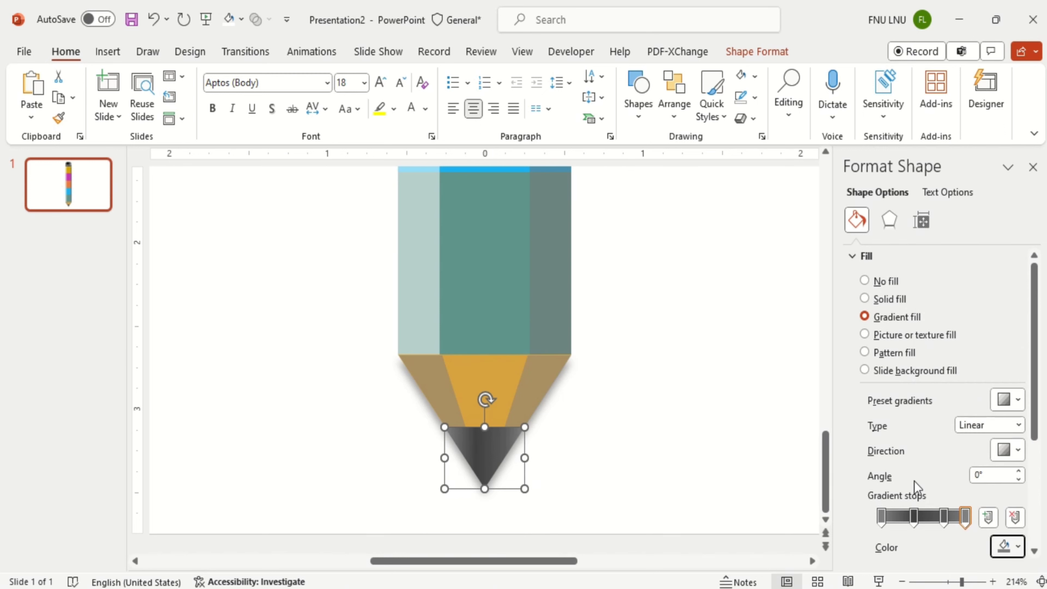
# Set the graphite point's middle gradient stop to grey as well.
pyautogui.click(944, 517)
pyautogui.click(1019, 549)
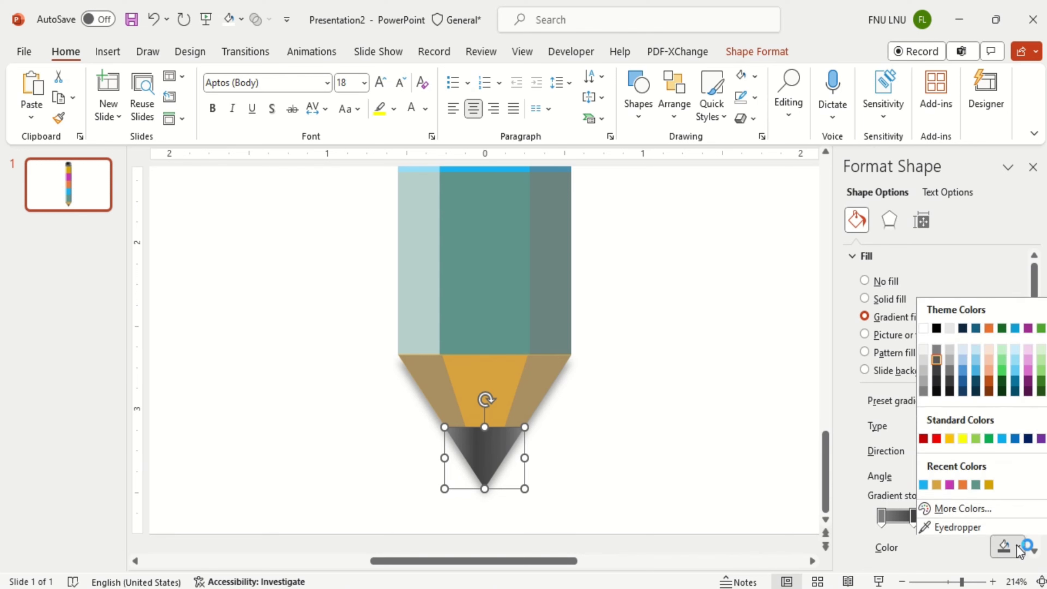
pyautogui.click(939, 346)
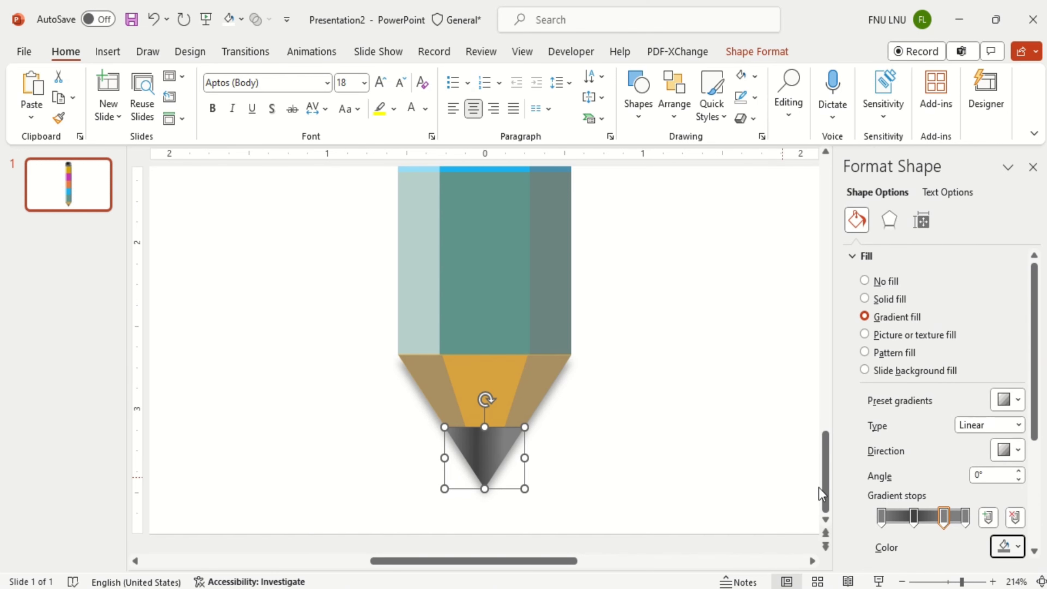
pyautogui.click(930, 583)
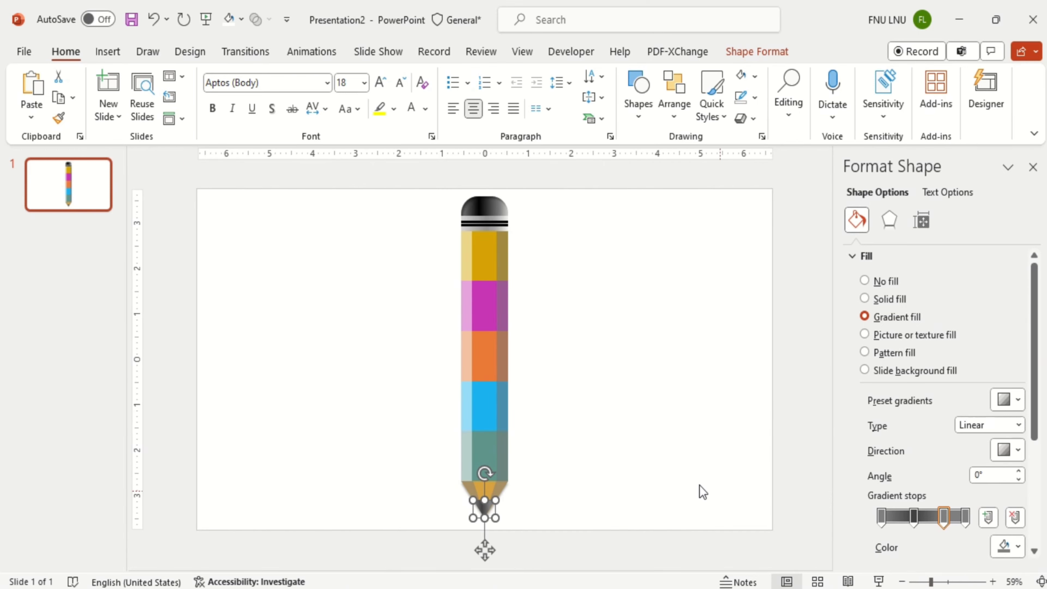
# Marquee-select every pencil shape and group them into one object.
pyautogui.click(685, 492)
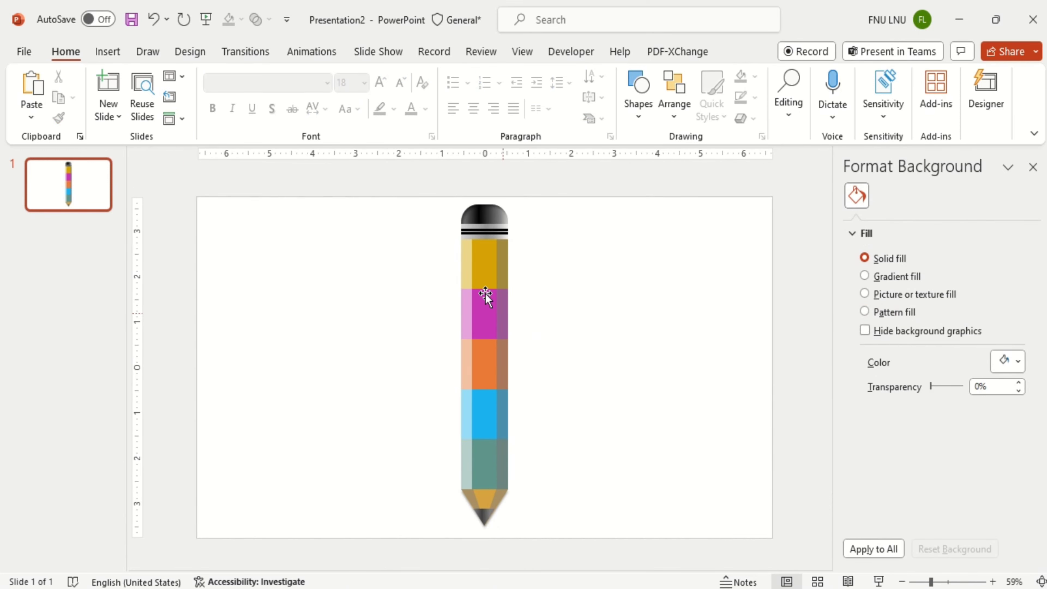
pyautogui.moveTo(432, 199); pyautogui.dragTo(611, 569)
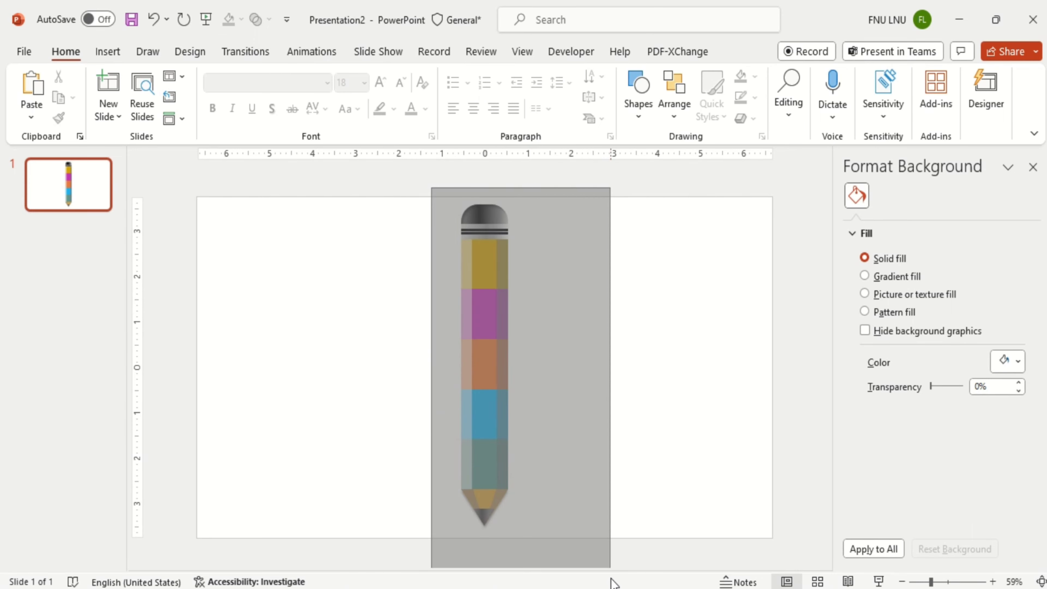
pyautogui.rightClick(483, 367)
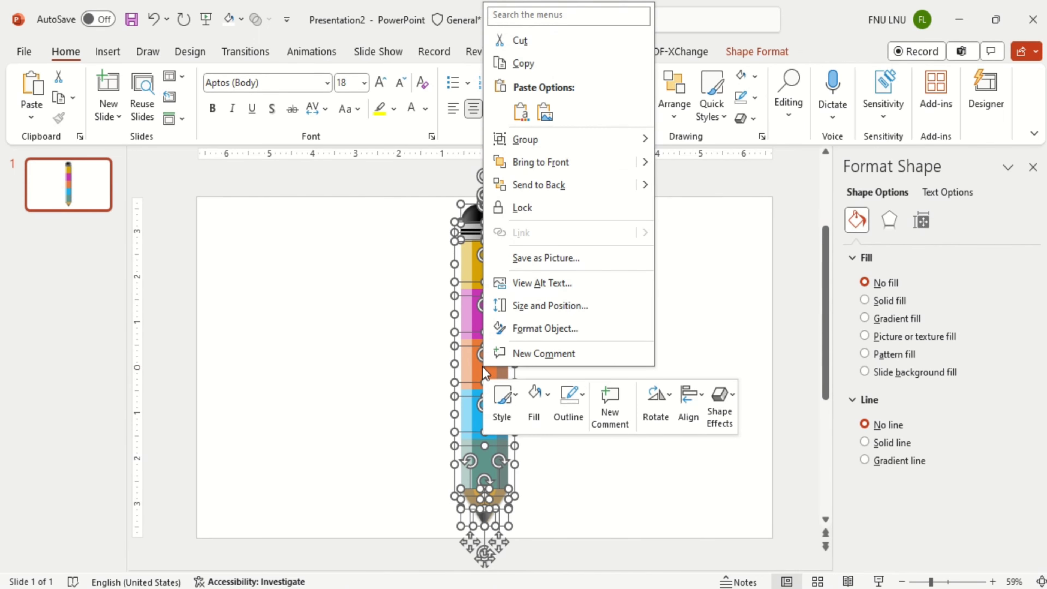
pyautogui.moveTo(525, 139)
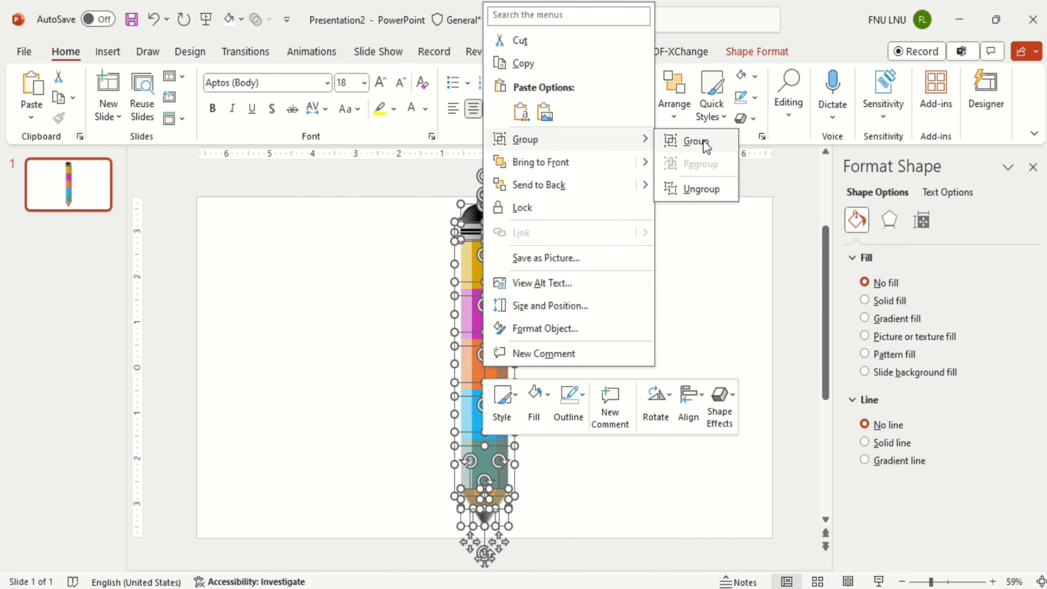
pyautogui.click(697, 141)
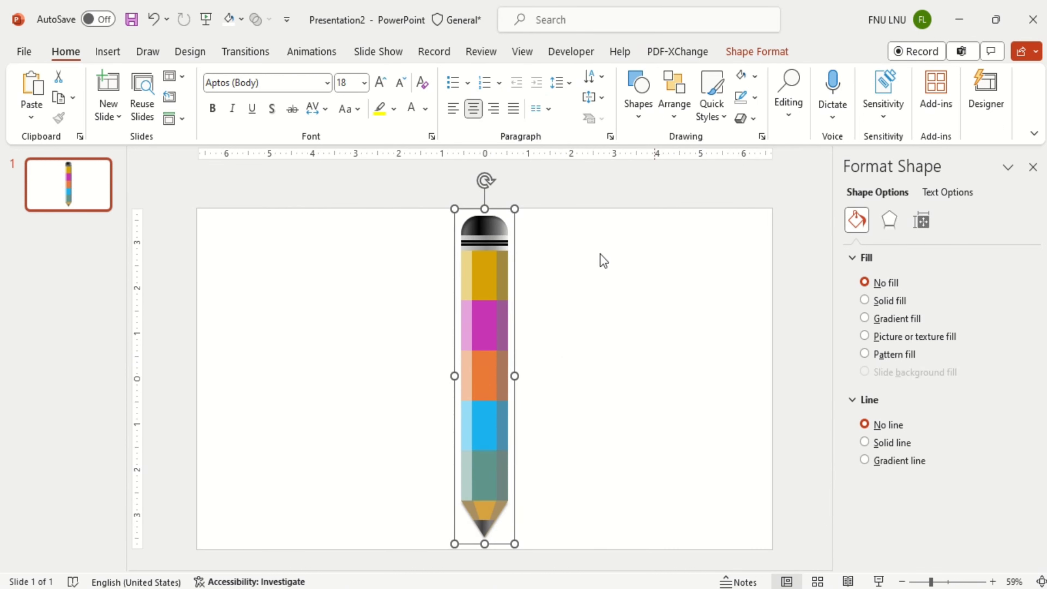
# Centre the pencil group horizontally and vertically on the slide with Align Center and Align Middle.
pyautogui.click(788, 55)
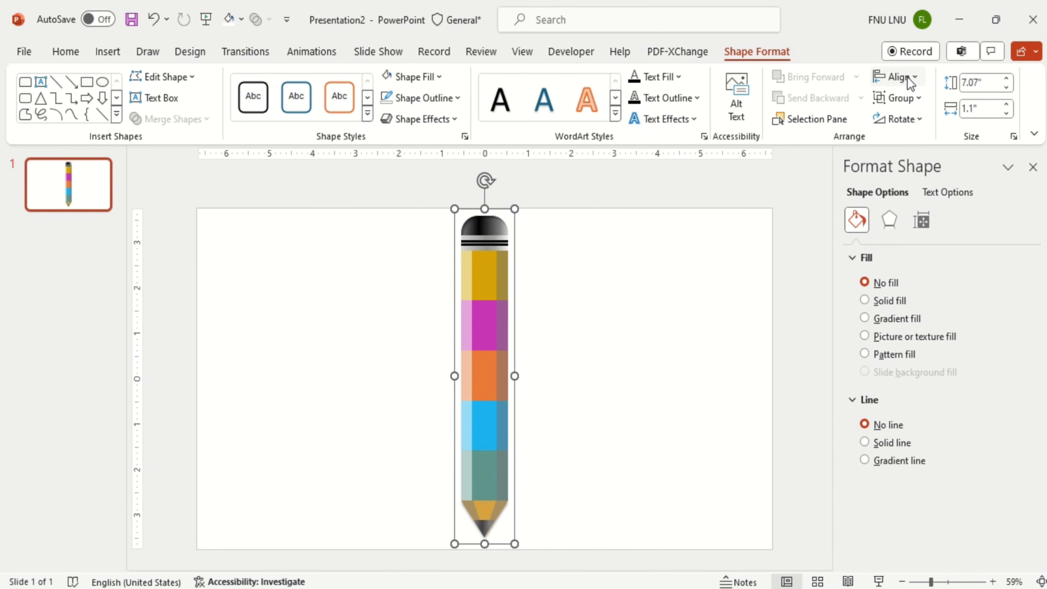
pyautogui.click(903, 77)
pyautogui.click(922, 123)
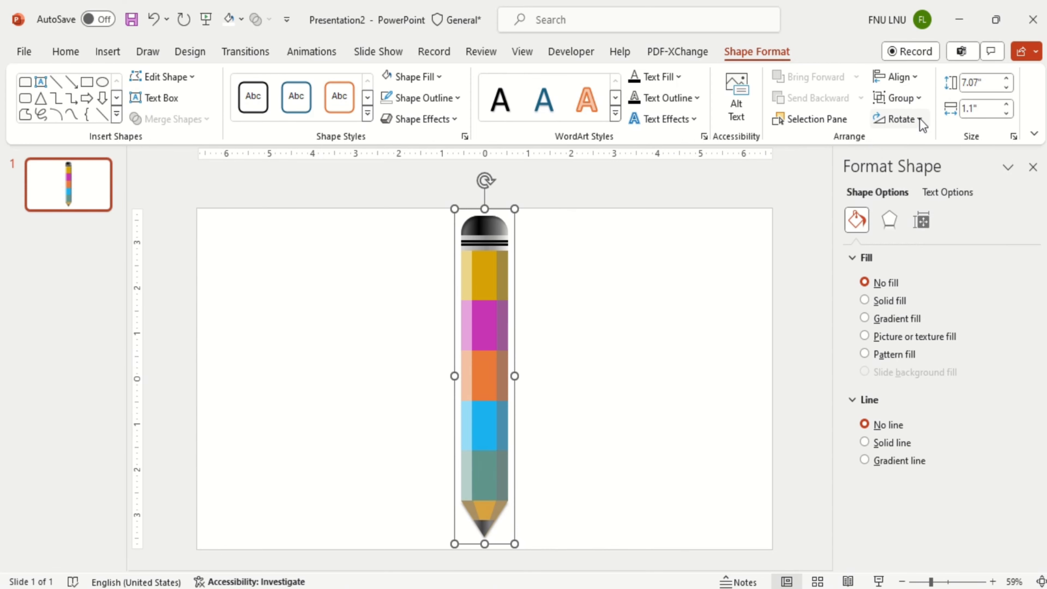
pyautogui.click(900, 83)
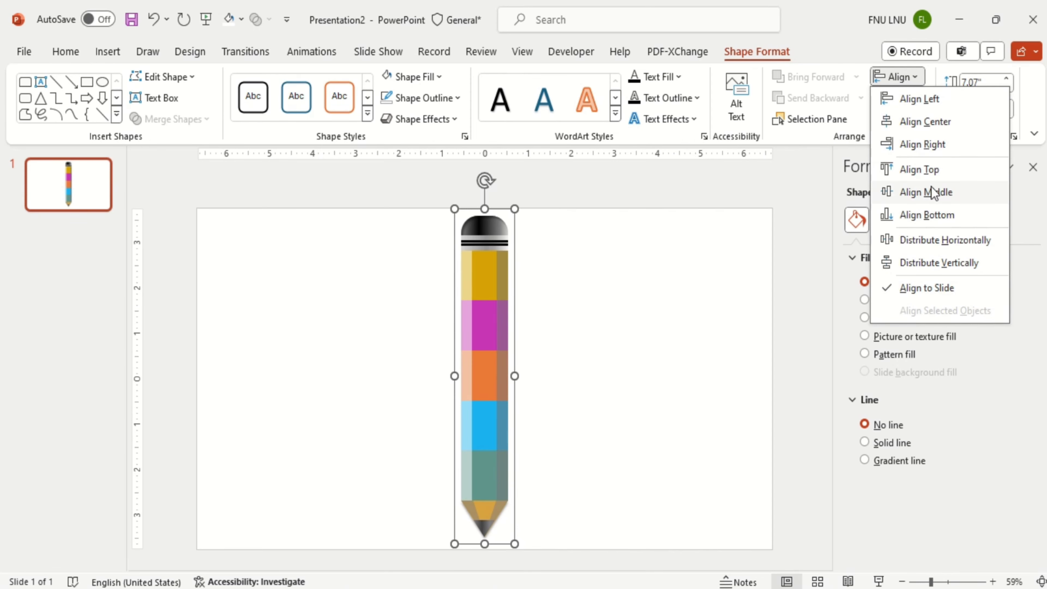
pyautogui.click(935, 194)
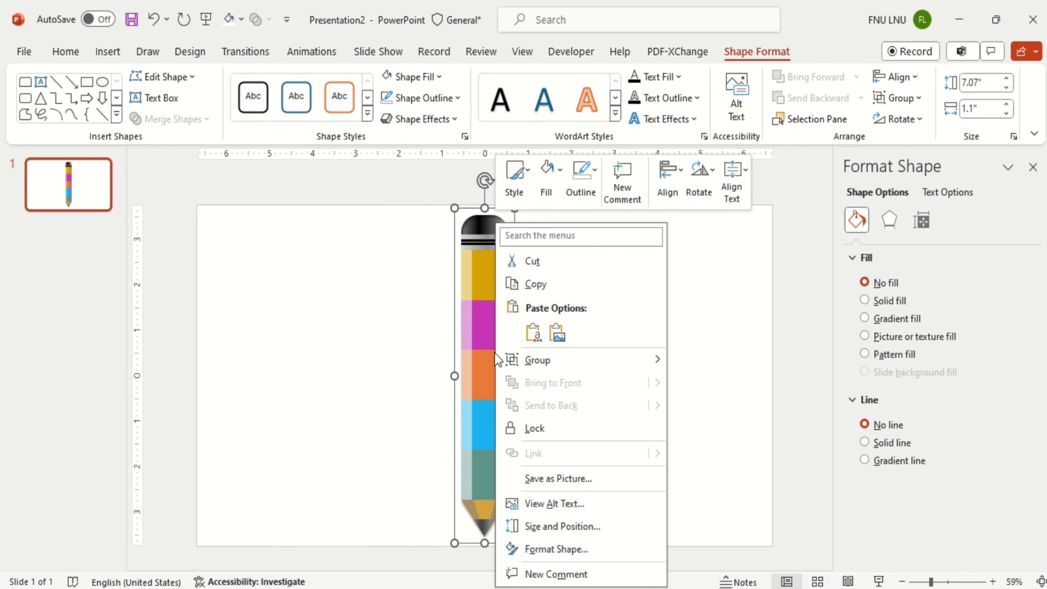
pyautogui.rightClick(496, 353)
pyautogui.moveTo(537, 360)
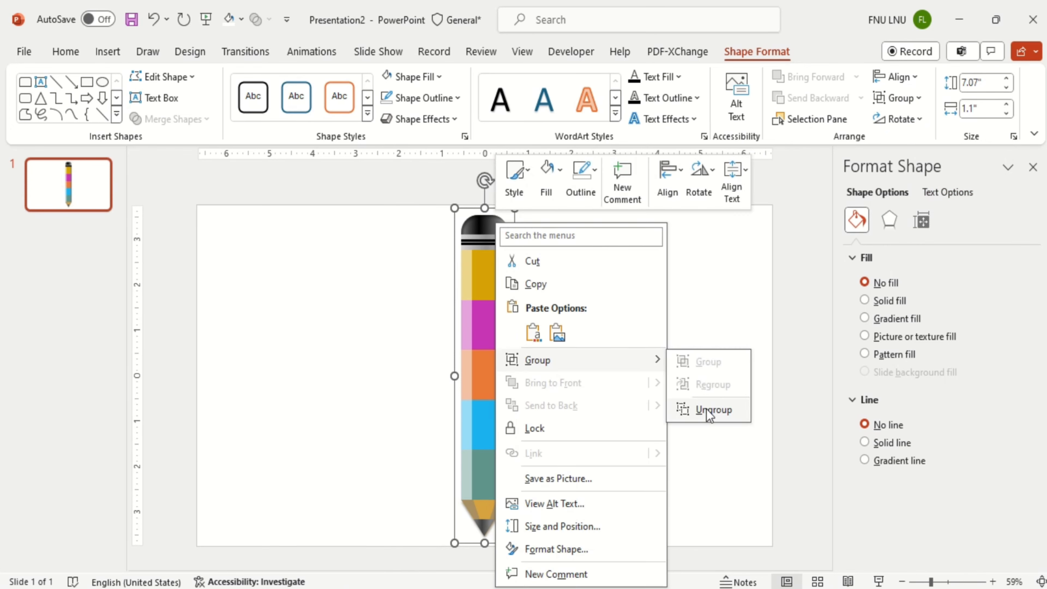
# Ungroup the pencil and widen the light left-side stripes to 0.32".
pyautogui.click(708, 411)
pyautogui.click(708, 413)
pyautogui.moveTo(449, 237); pyautogui.dragTo(481, 502)
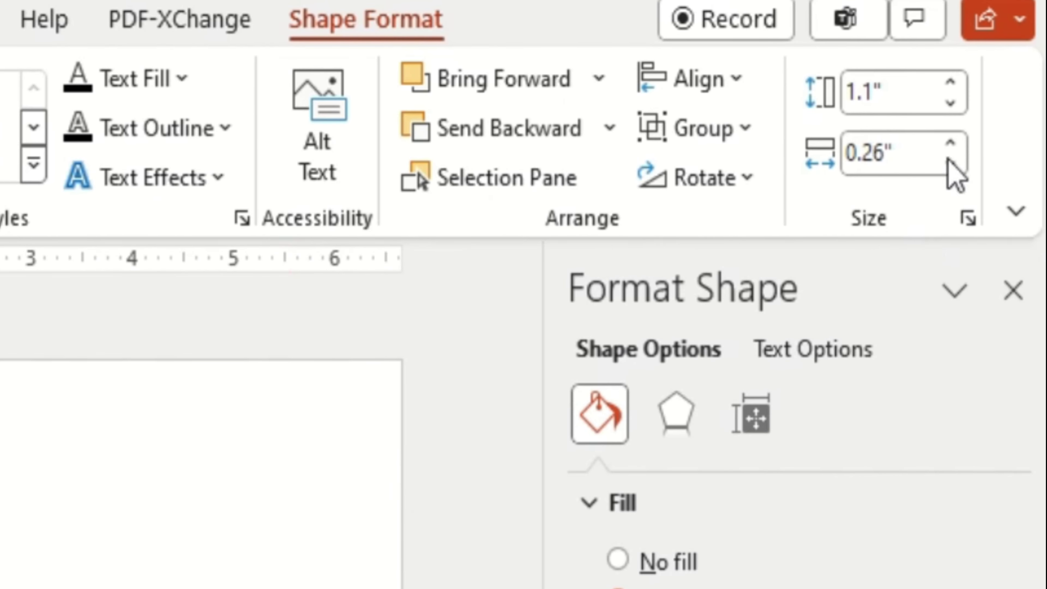
pyautogui.click(870, 161)
pyautogui.doubleClick(869, 162)
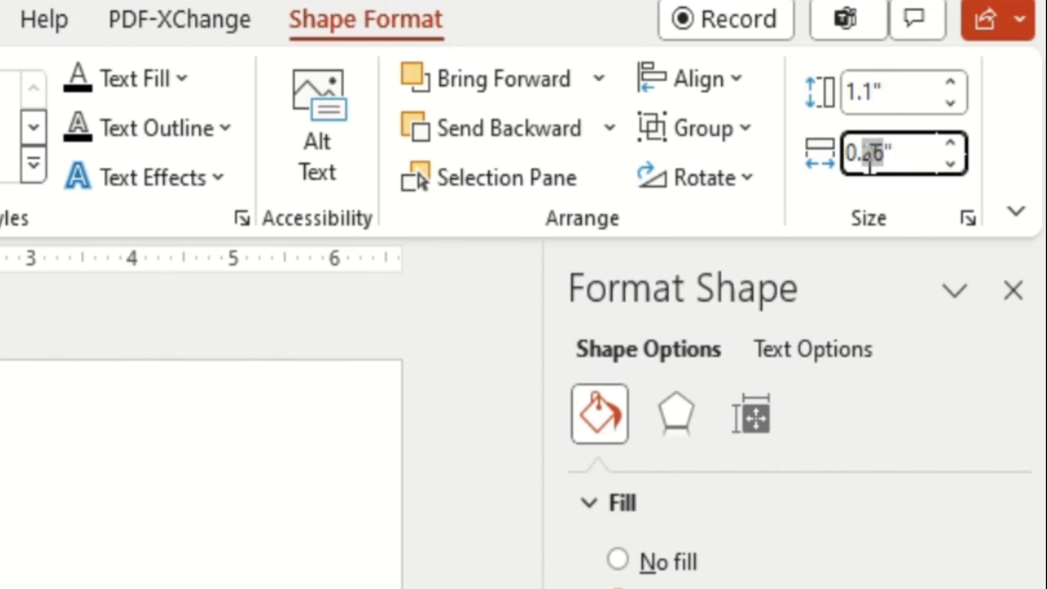
pyautogui.write('32')
pyautogui.press('Return')
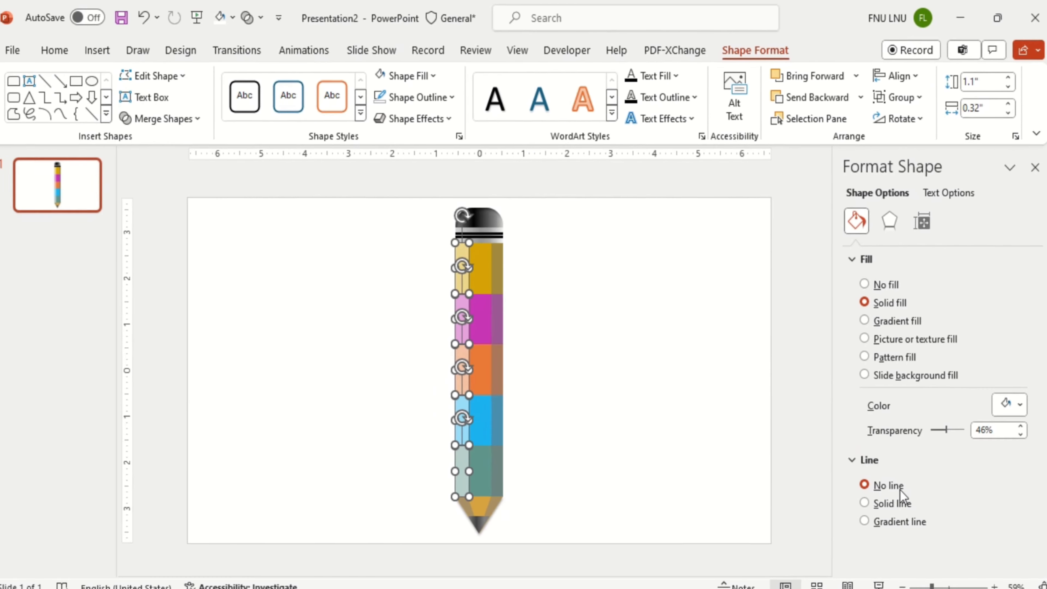
# Widen the dark right-side stripes to 0.32" and nudge them slightly left.
pyautogui.click(518, 504)
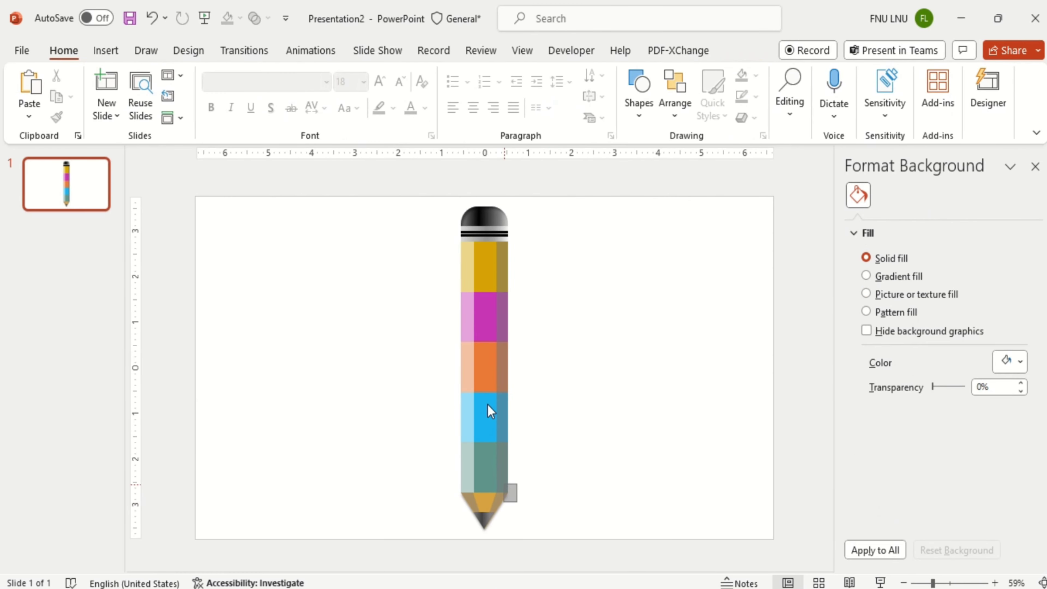
pyautogui.moveTo(487, 404); pyautogui.dragTo(488, 233)
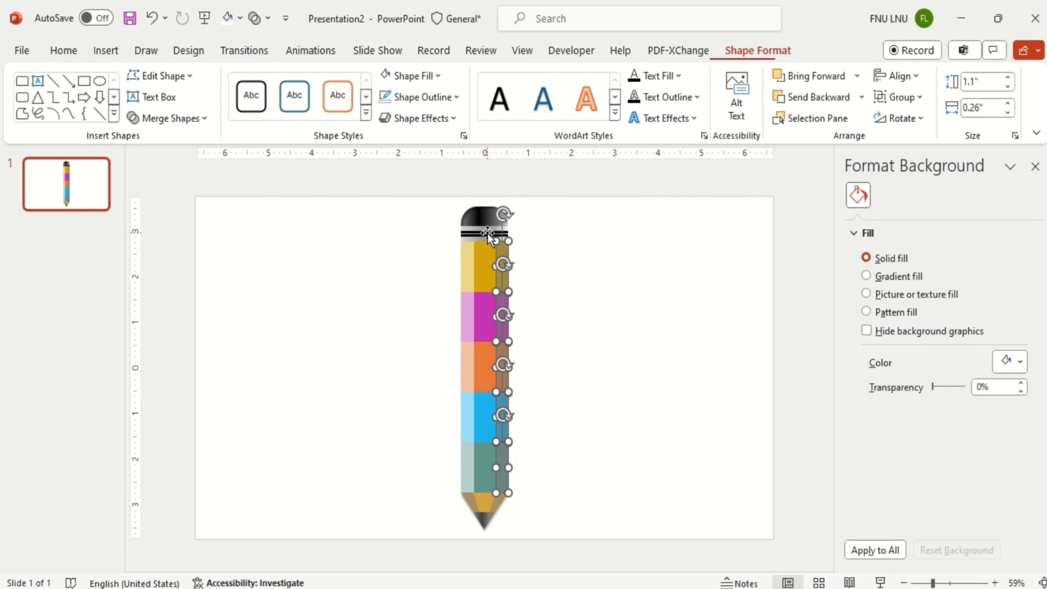
pyautogui.doubleClick(976, 108)
pyautogui.write('3')
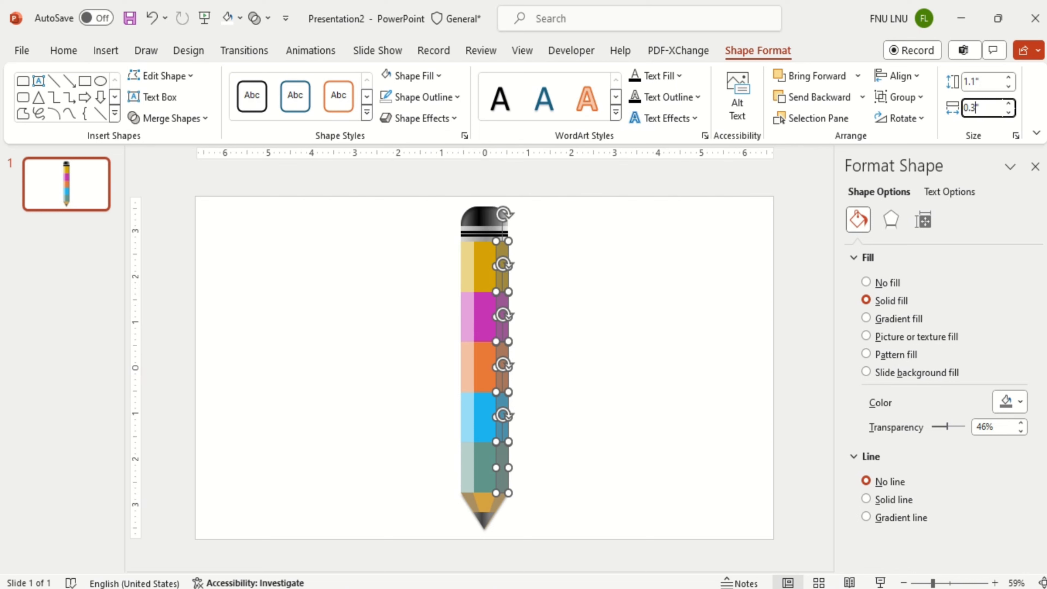
pyautogui.write('2')
pyautogui.press('Return')
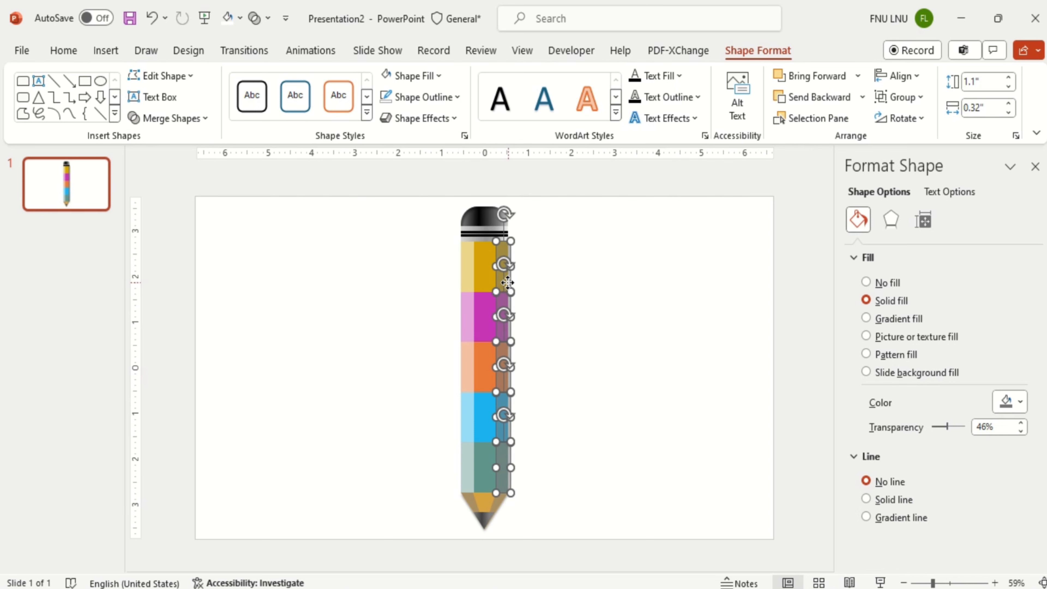
pyautogui.moveTo(506, 283); pyautogui.dragTo(507, 284)
pyautogui.click(563, 537)
# Select all the pencil's shapes and regroup them into one object.
pyautogui.moveTo(561, 534); pyautogui.dragTo(401, 184)
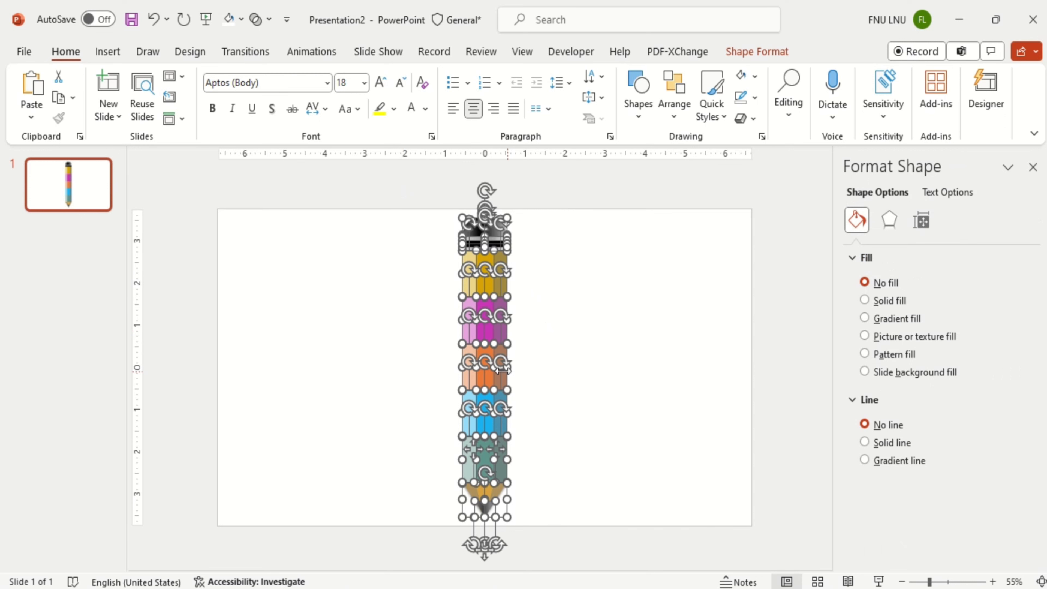
pyautogui.rightClick(477, 343)
pyautogui.moveTo(518, 360)
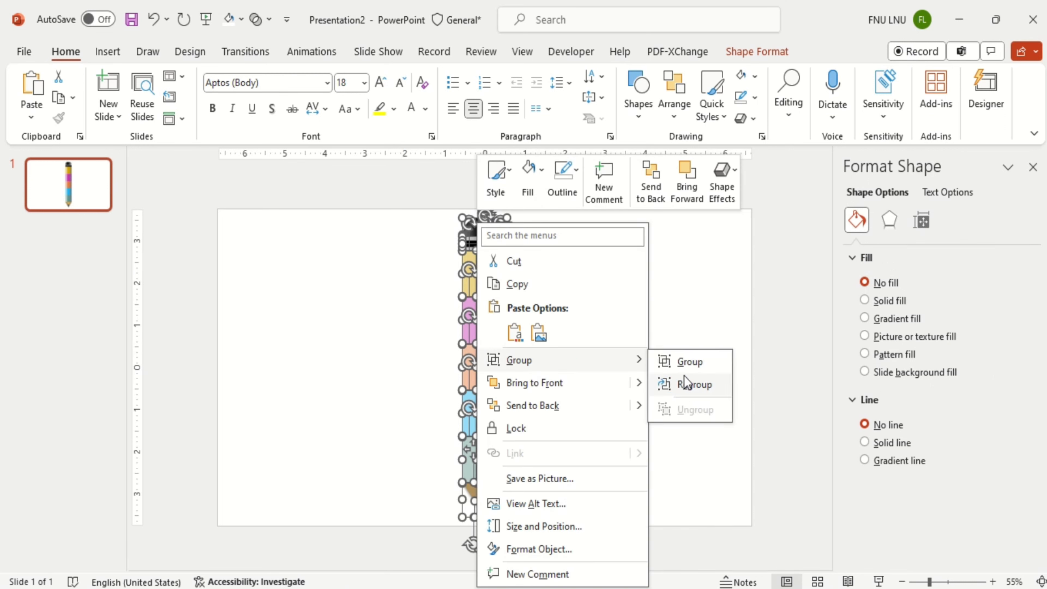
pyautogui.click(684, 380)
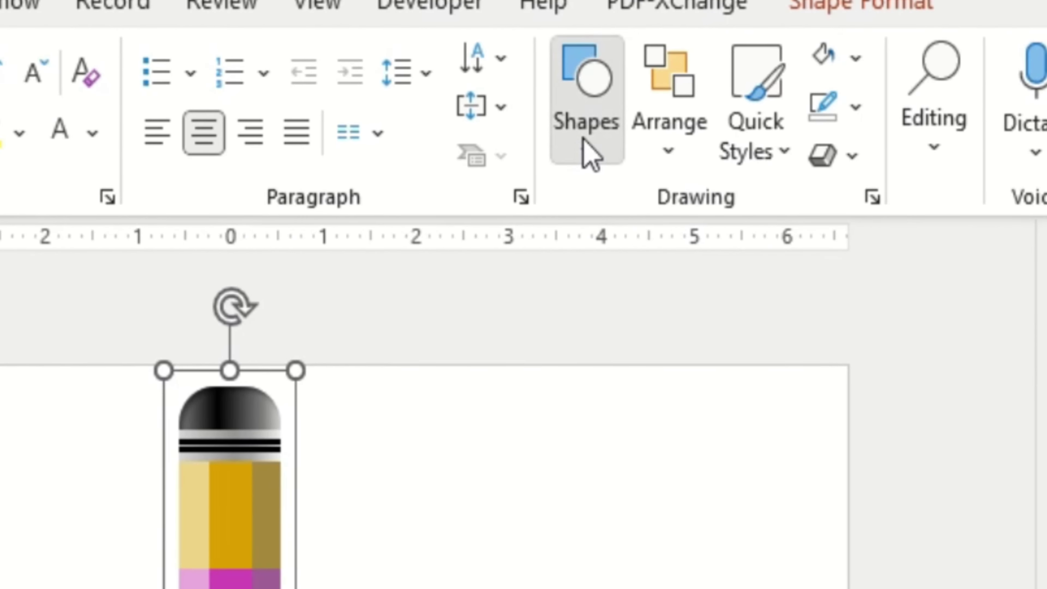
# Draw a rounded rectangle beside the pencil, rotate it 90° upright, shorten it to 1.31" × 1", and remove its outline.
pyautogui.click(638, 111)
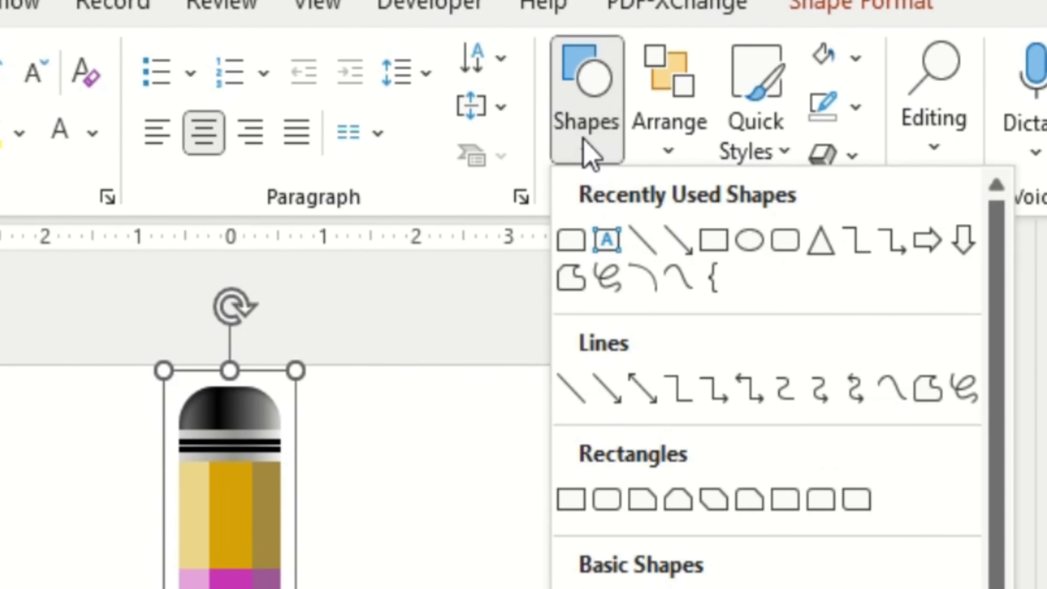
pyautogui.click(567, 239)
pyautogui.moveTo(522, 278)
pyautogui.mouseDown()
pyautogui.moveTo(682, 345)
pyautogui.moveTo(687, 333)
pyautogui.mouseUp()
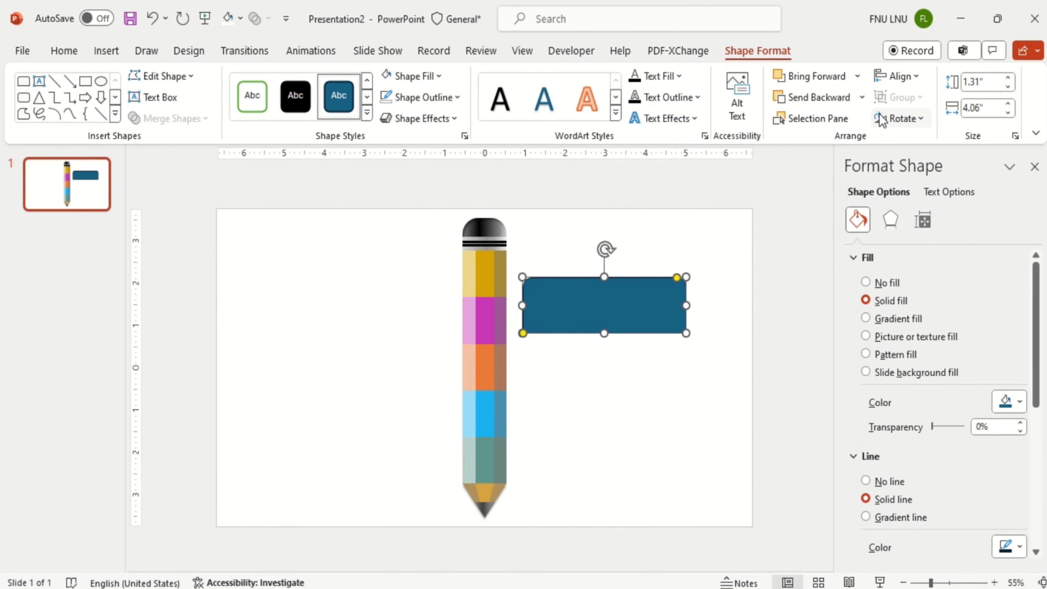
pyautogui.click(883, 119)
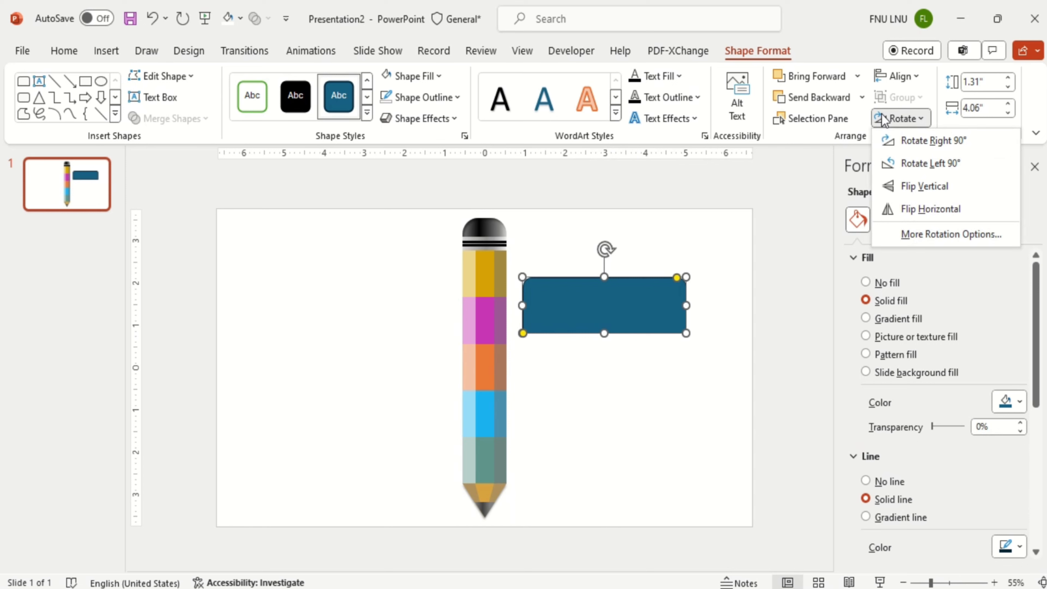
pyautogui.click(917, 167)
pyautogui.moveTo(604, 394)
pyautogui.mouseDown()
pyautogui.moveTo(605, 262)
pyautogui.moveTo(438, 277)
pyautogui.mouseUp()
pyautogui.click(879, 485)
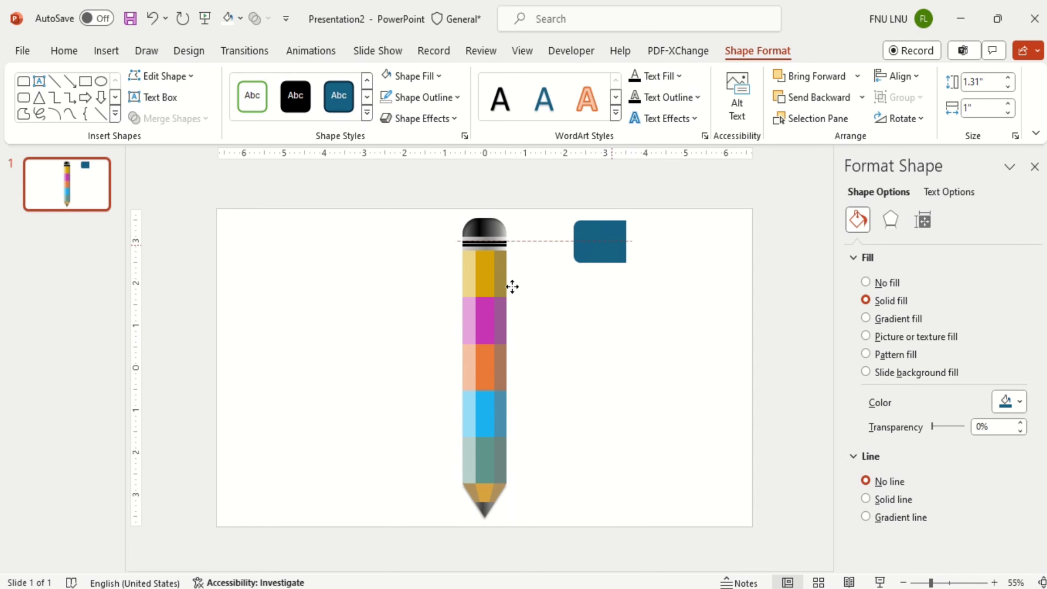
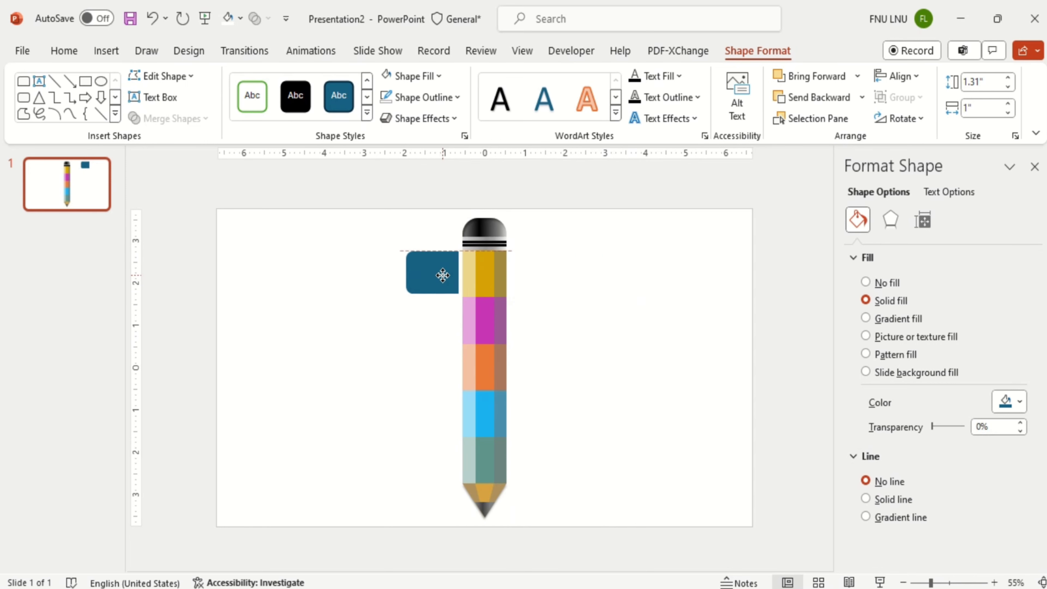
# Make the rounded rectangle slightly taller and stretch it left to 4.99 inches from the yellow band.
pyautogui.moveTo(443, 275); pyautogui.dragTo(447, 276)
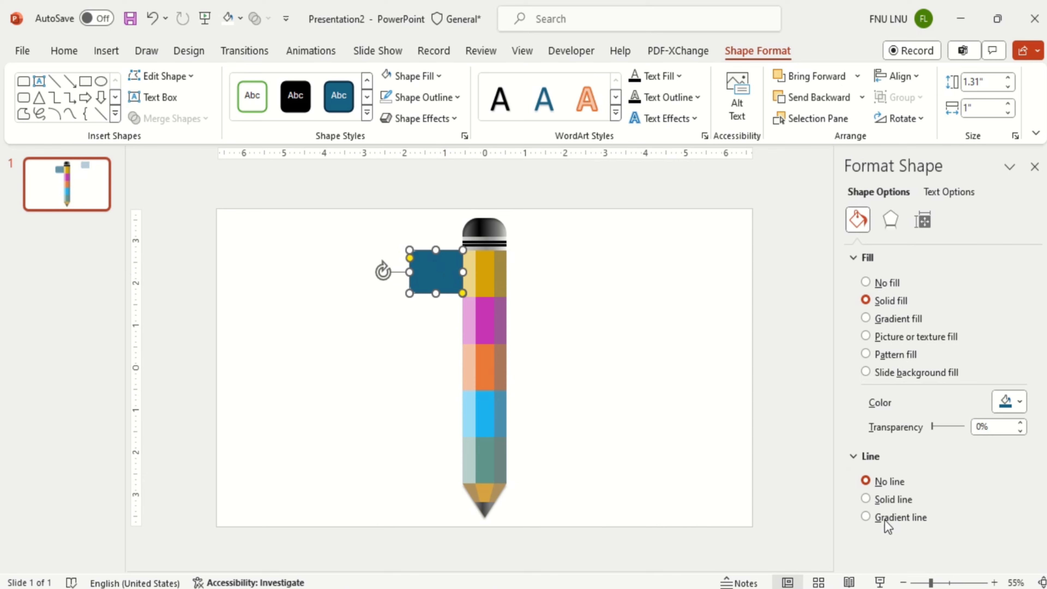
pyautogui.click(956, 583)
pyautogui.moveTo(498, 358); pyautogui.dragTo(504, 360)
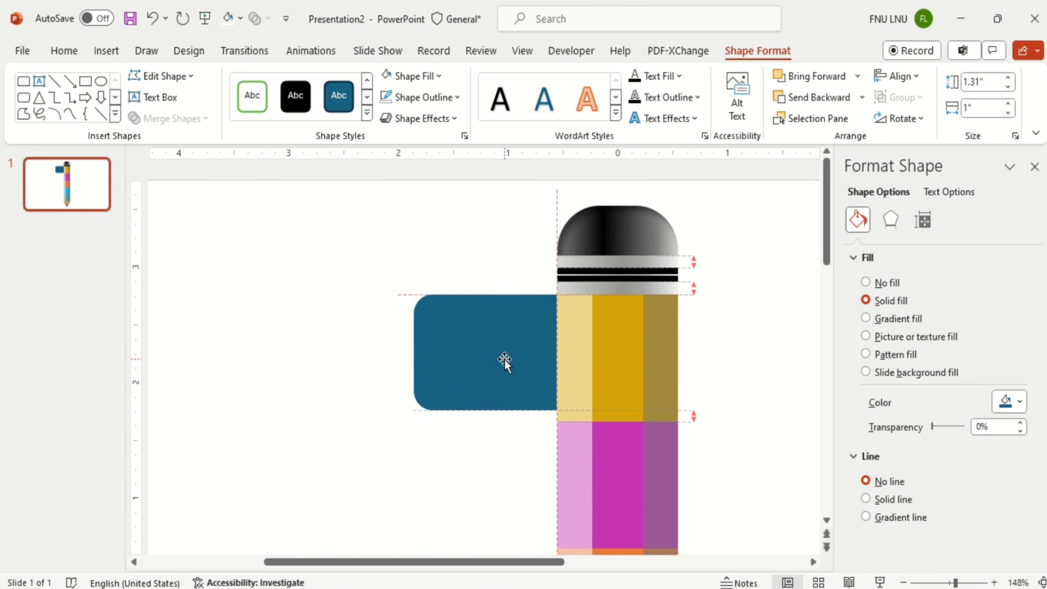
pyautogui.moveTo(484, 410); pyautogui.dragTo(482, 421)
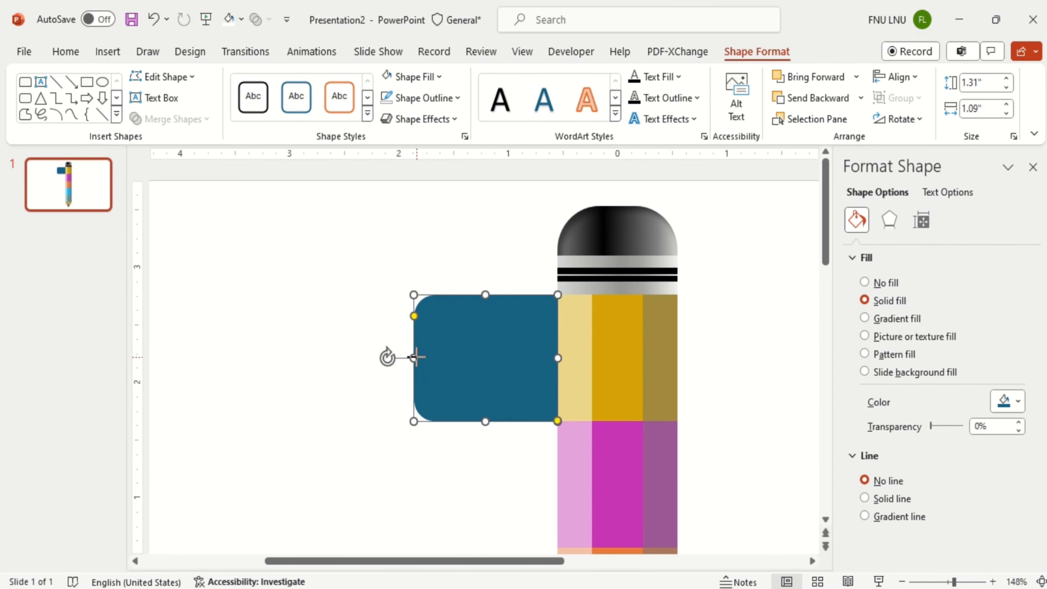
pyautogui.moveTo(414, 358); pyautogui.dragTo(197, 334)
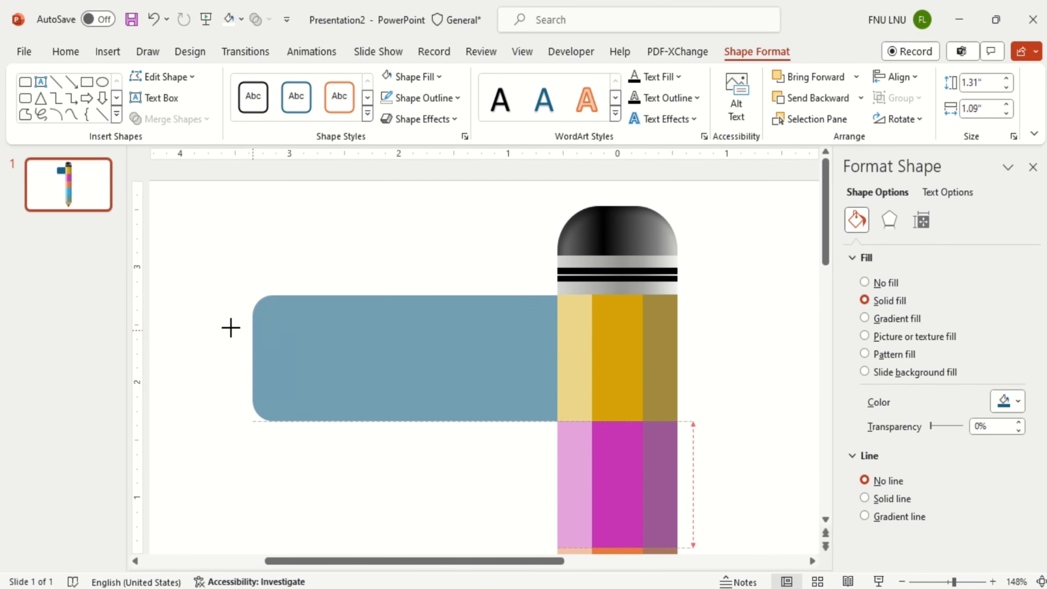
pyautogui.click(927, 583)
pyautogui.click(993, 582)
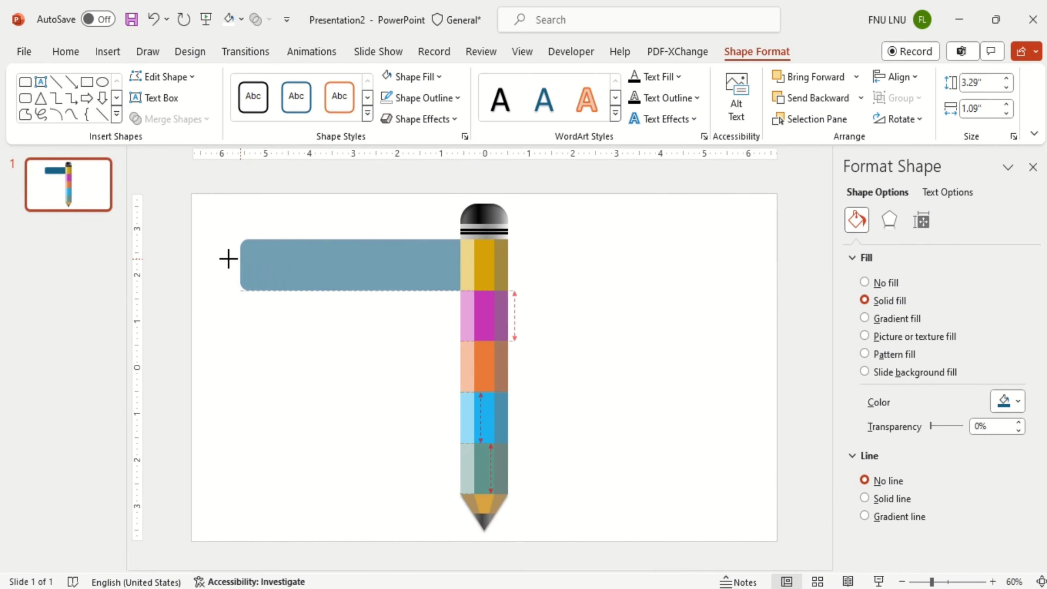
pyautogui.moveTo(315, 264)
pyautogui.mouseDown()
pyautogui.moveTo(240, 264)
pyautogui.moveTo(252, 255)
pyautogui.mouseUp()
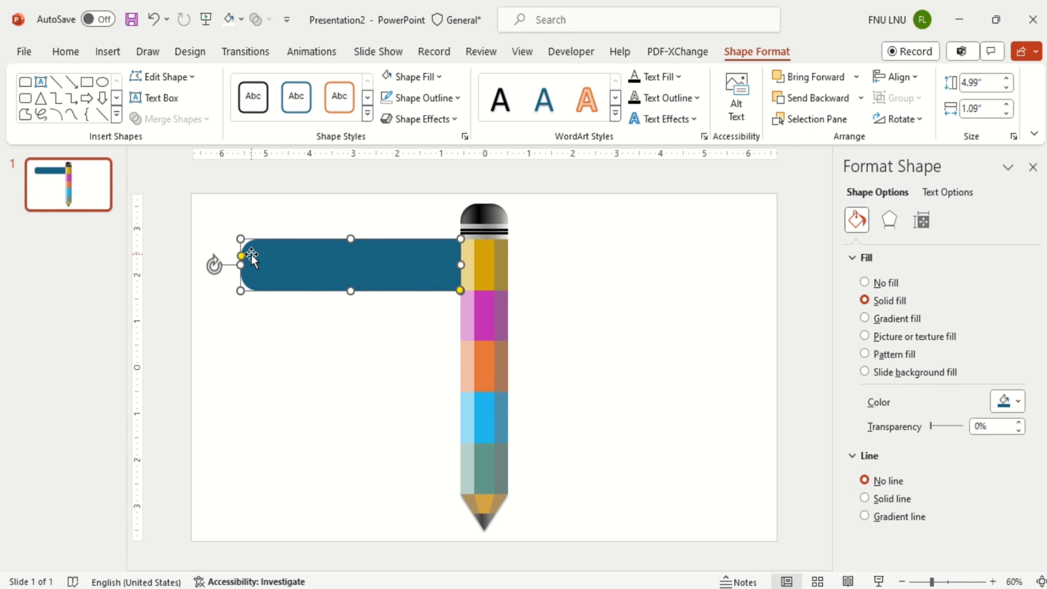
# Fill the bar with the pencil's yellow using the eyedropper.
pyautogui.click(1017, 405)
pyautogui.click(982, 383)
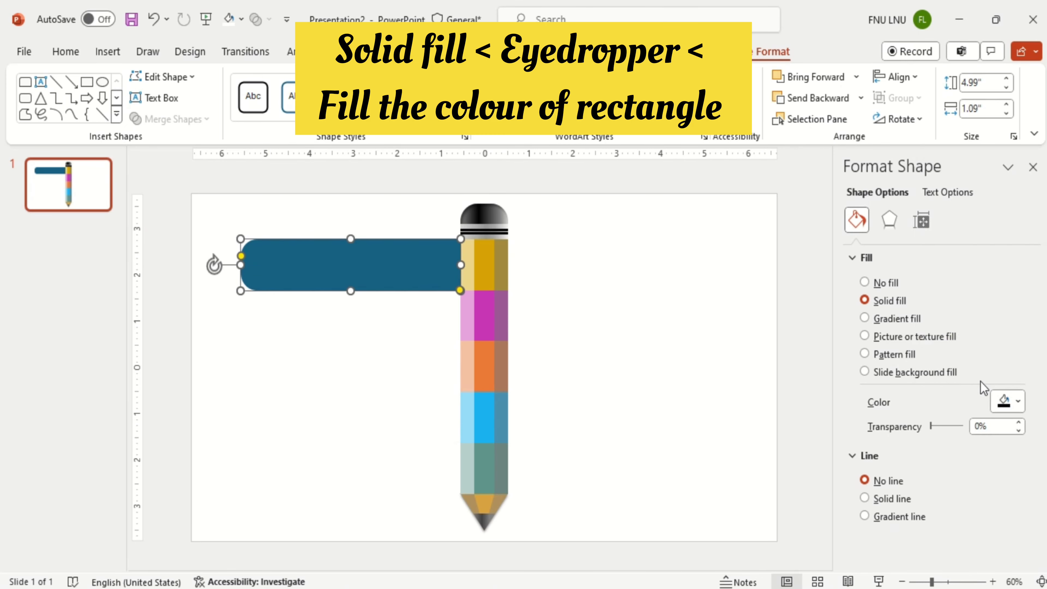
pyautogui.click(487, 263)
# Duplicate the yellow bar and align the copy left, beside the pencil's orange section.
pyautogui.hotkey('ctrl', 'd')
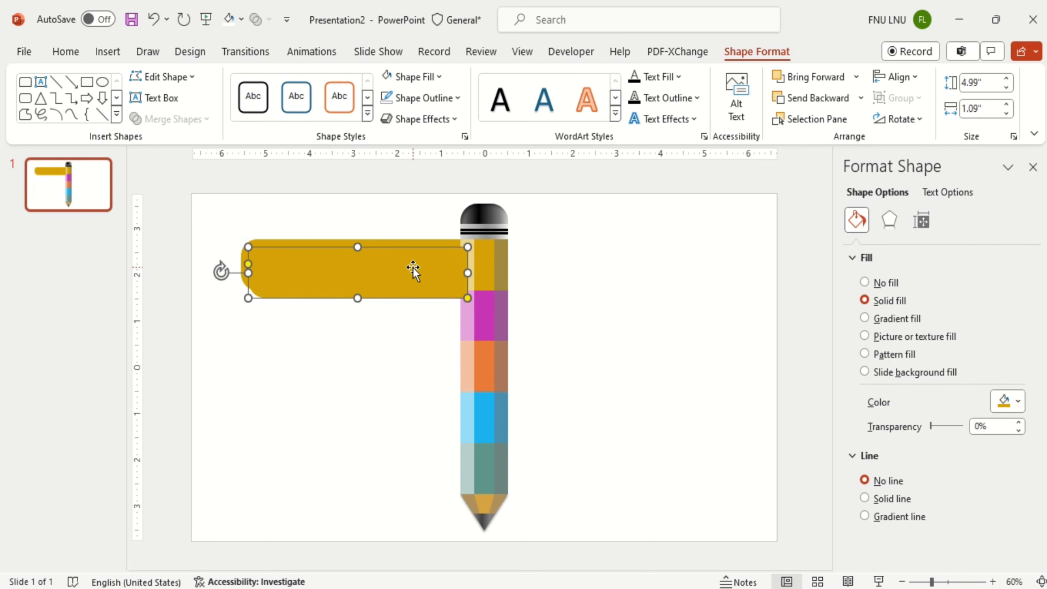
pyautogui.moveTo(413, 271); pyautogui.dragTo(407, 361)
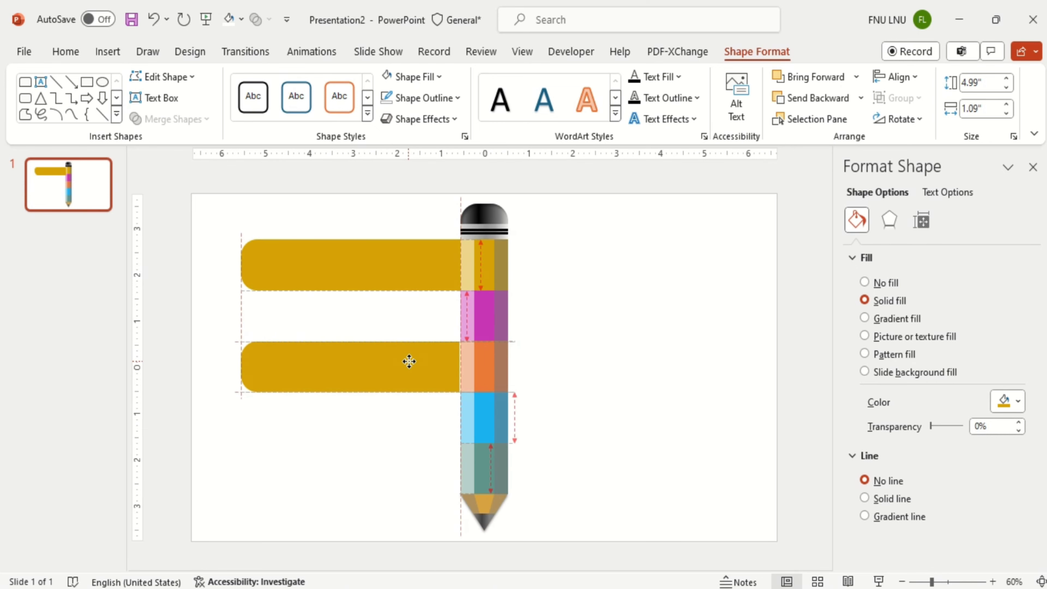
pyautogui.moveTo(410, 361); pyautogui.dragTo(411, 364)
pyautogui.click(442, 437)
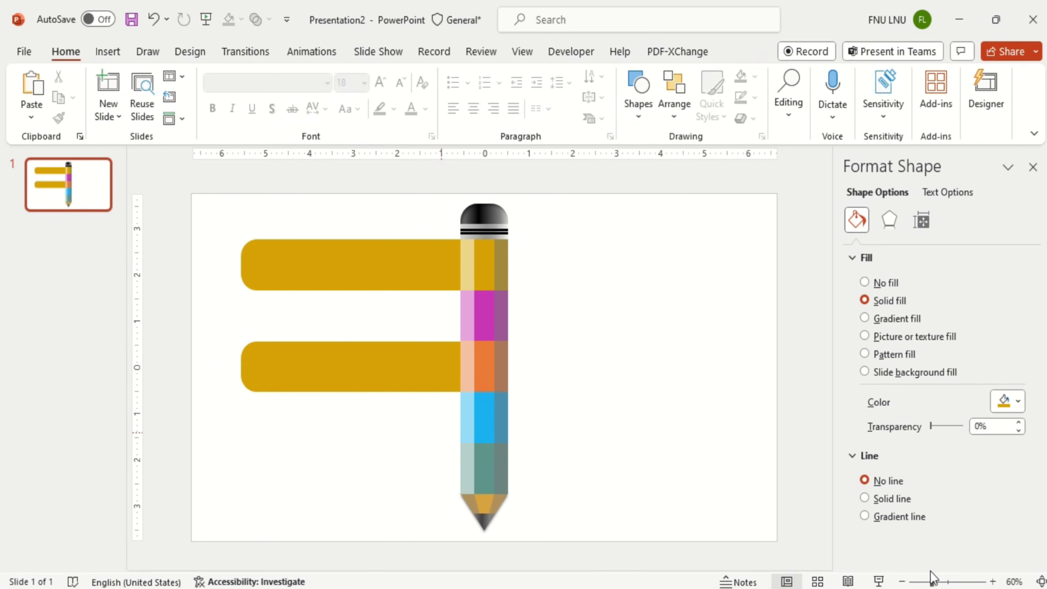
pyautogui.click(965, 582)
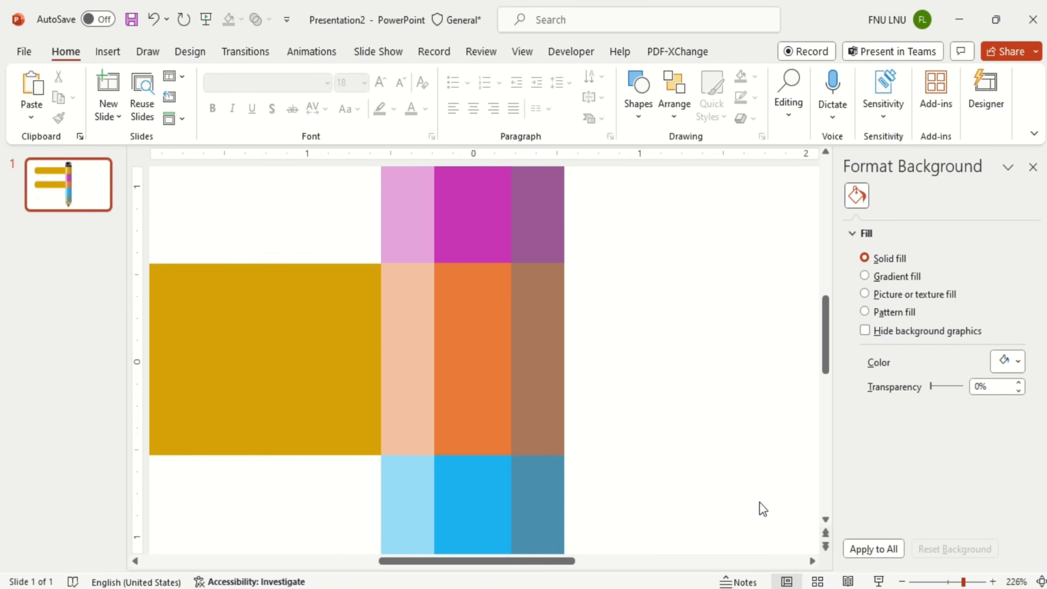
pyautogui.click(935, 584)
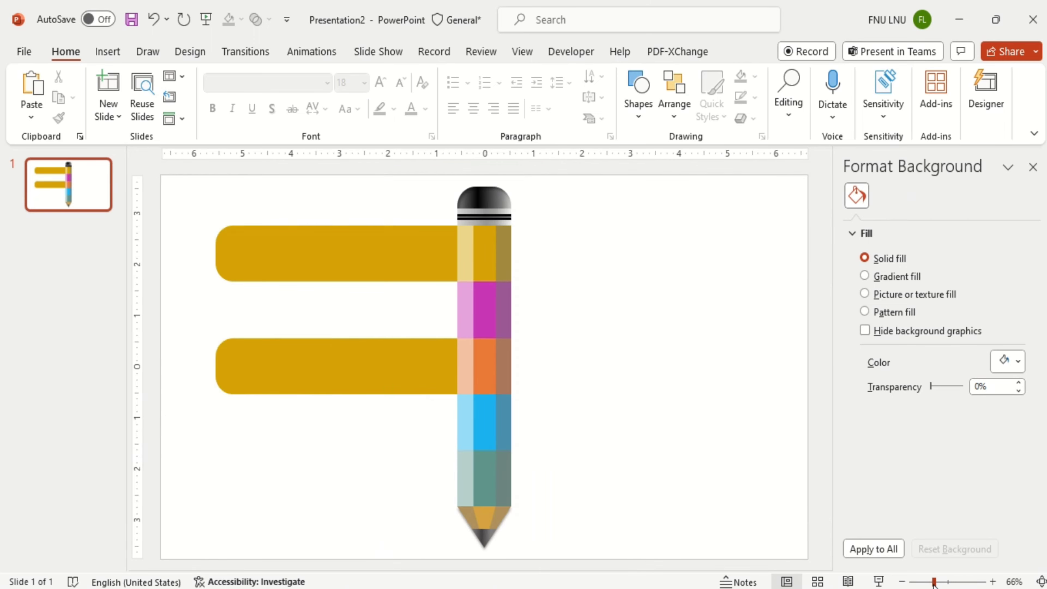
pyautogui.click(902, 582)
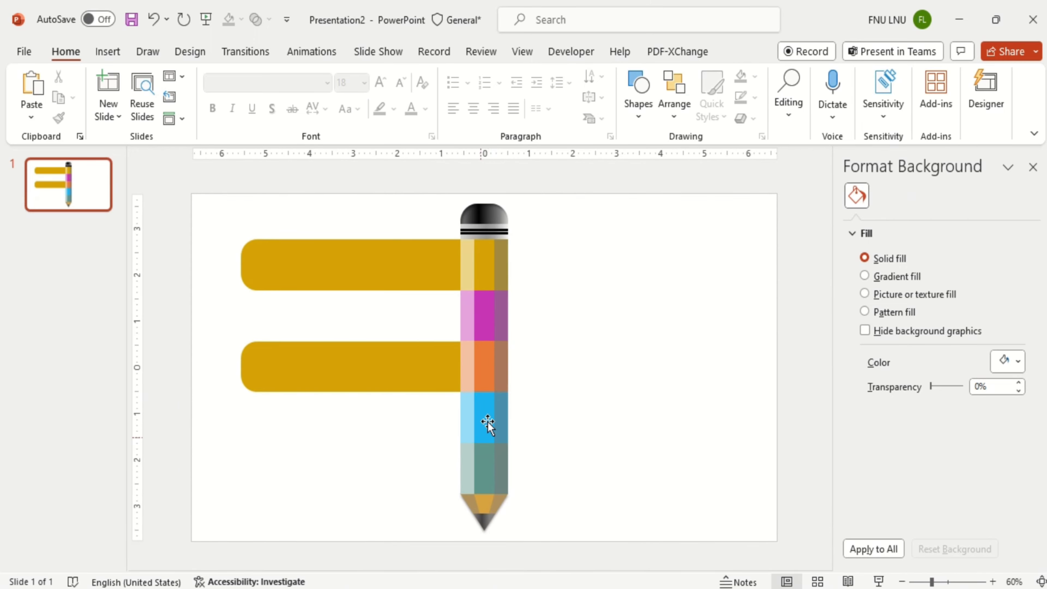
pyautogui.click(405, 372)
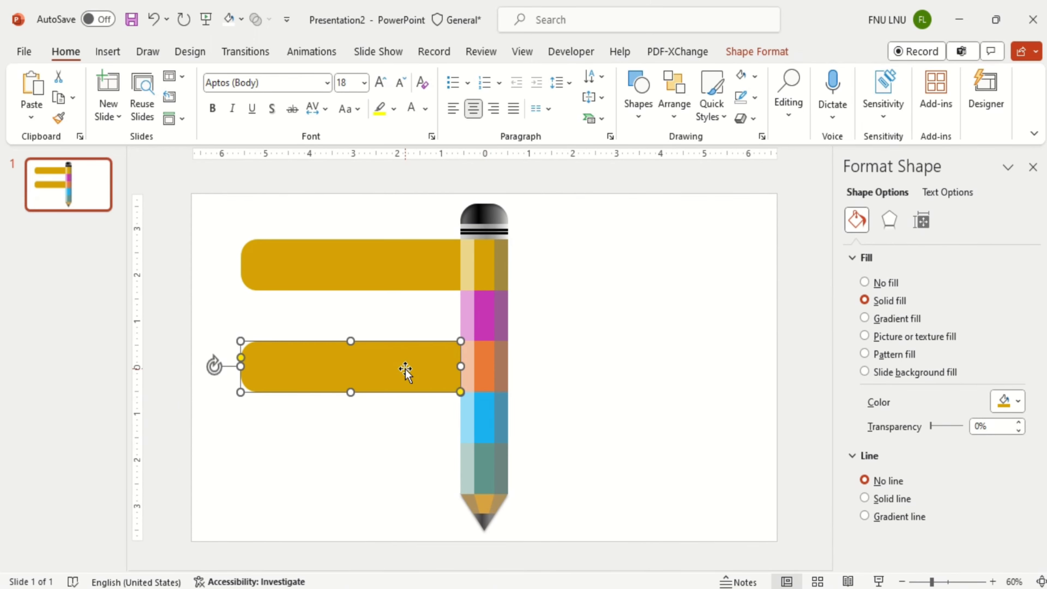
# Fill the lower bar with the pencil's orange using the eyedropper.
pyautogui.click(1018, 401)
pyautogui.click(977, 381)
pyautogui.click(491, 363)
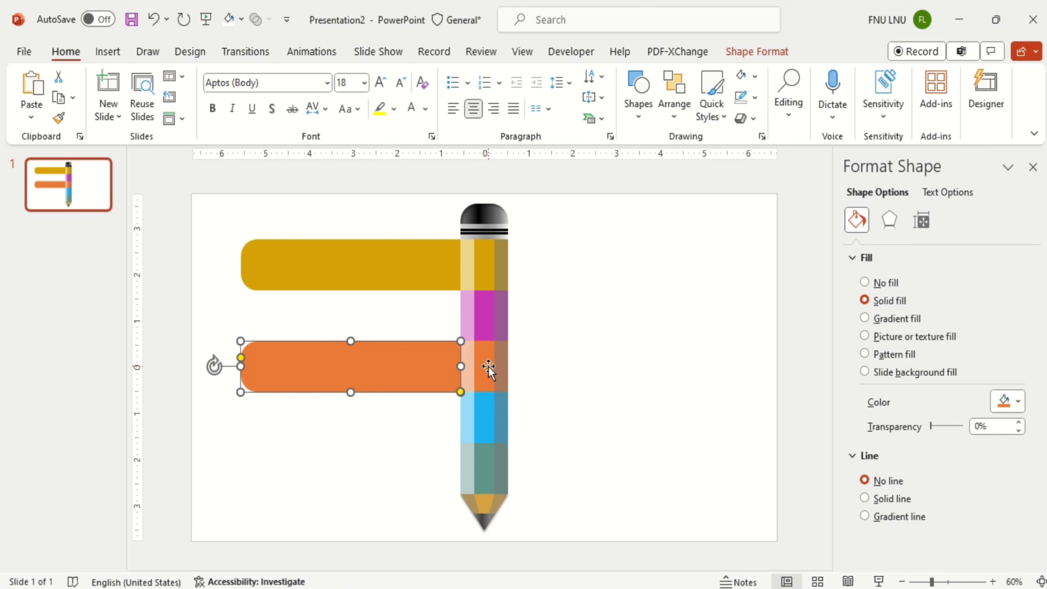
# Add two orange copies, one beside the teal section and one across the pencil's middle.
pyautogui.hotkey('ctrl', 'd')
pyautogui.moveTo(431, 363); pyautogui.dragTo(428, 457)
pyautogui.hotkey('ctrl', 'd')
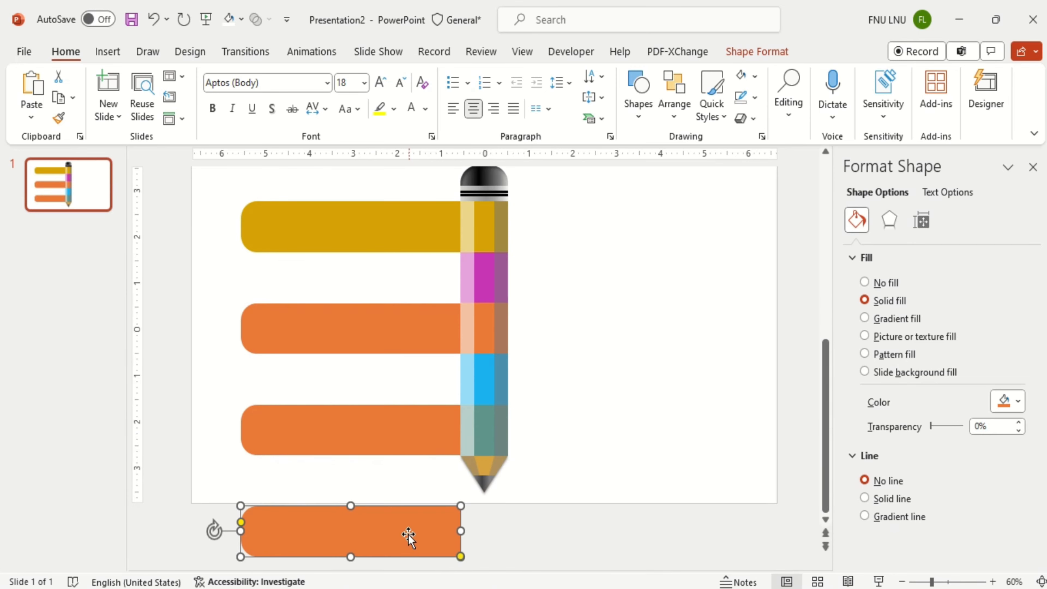
pyautogui.moveTo(409, 538); pyautogui.dragTo(572, 339)
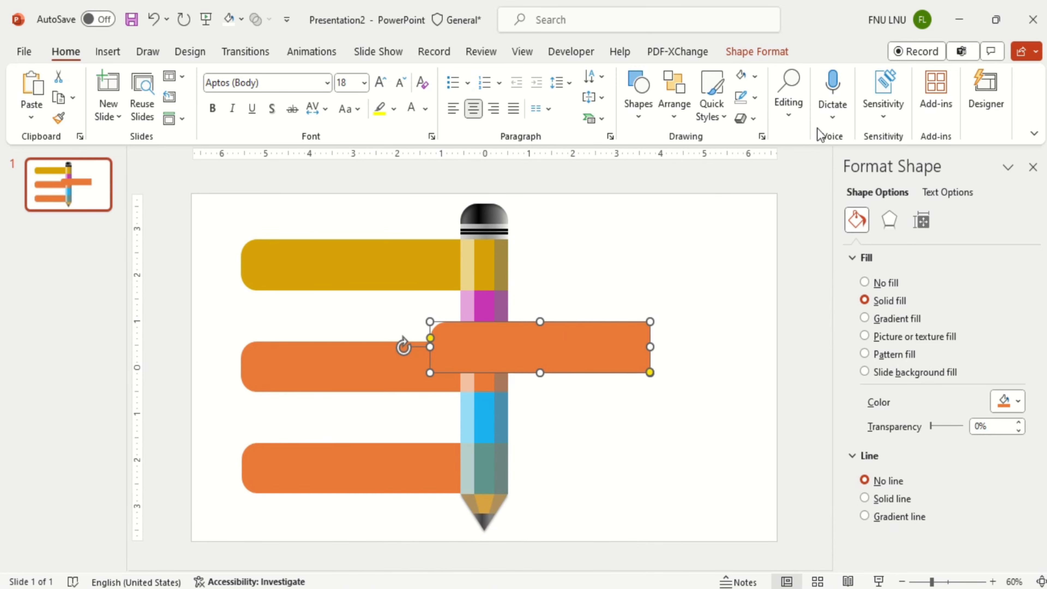
# Flip the loose orange bar horizontally and place right-pointing bars beside the magenta and blue sections.
pyautogui.click(757, 51)
pyautogui.click(900, 120)
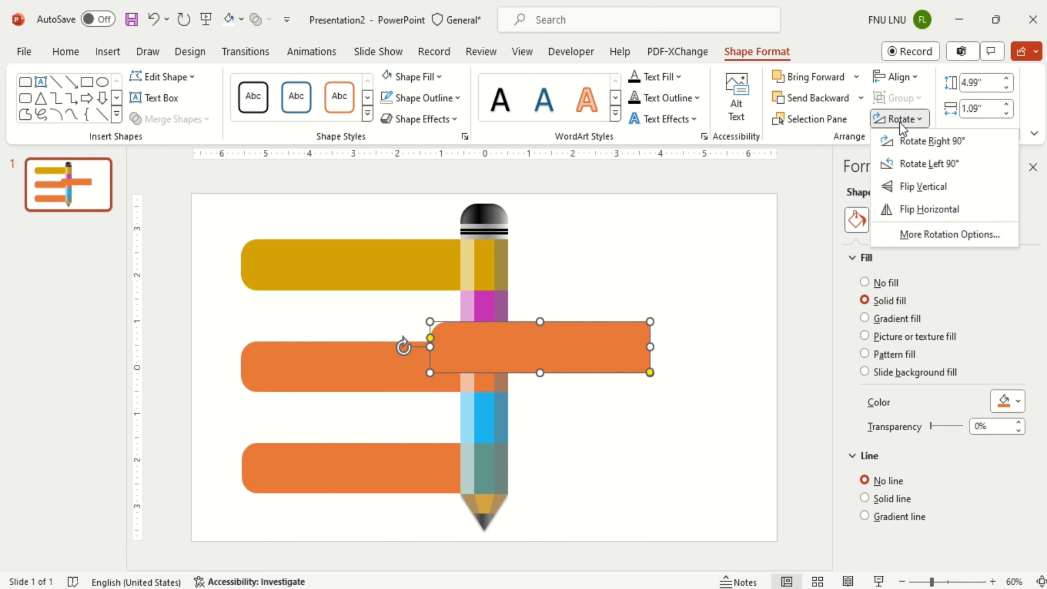
pyautogui.click(928, 209)
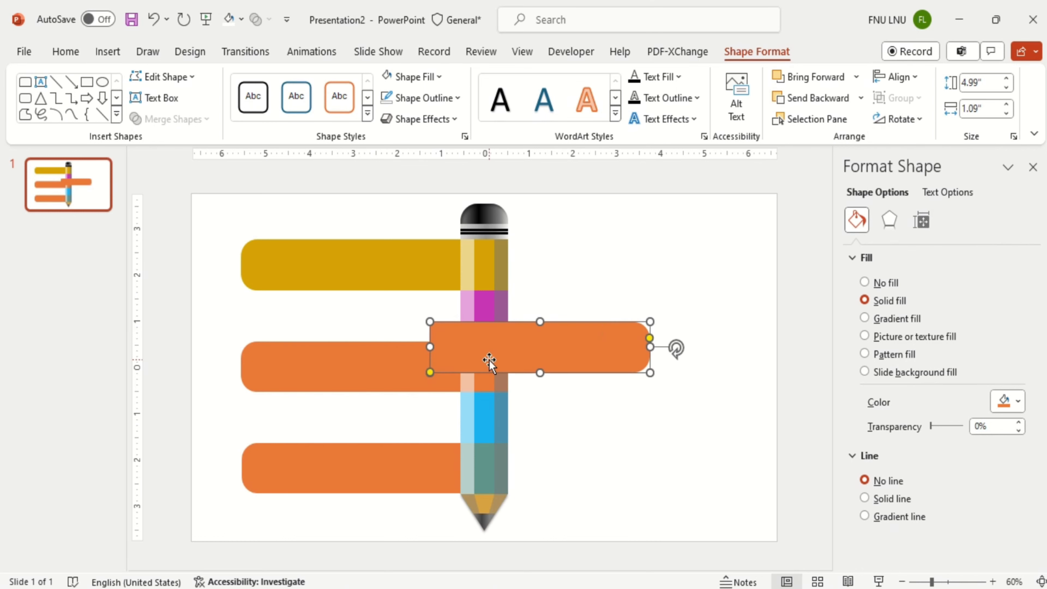
pyautogui.moveTo(490, 361)
pyautogui.mouseDown()
pyautogui.moveTo(566, 328)
pyautogui.moveTo(555, 426)
pyautogui.mouseUp()
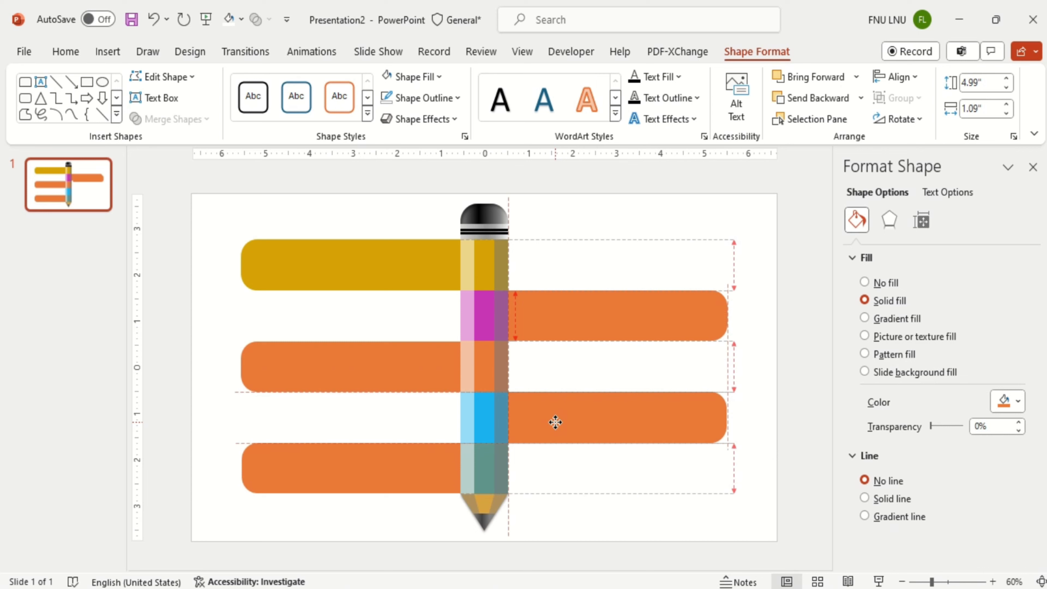
pyautogui.moveTo(557, 426); pyautogui.dragTo(555, 423)
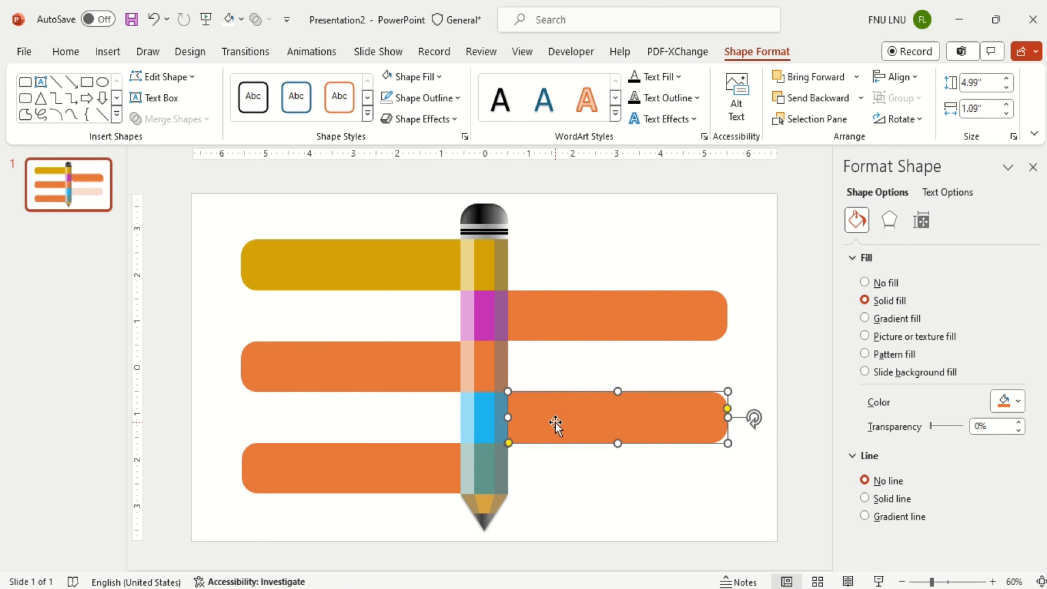
# Fill the lower right bar blue, the upper right magenta and the bottom left teal.
pyautogui.click(1004, 404)
pyautogui.click(949, 338)
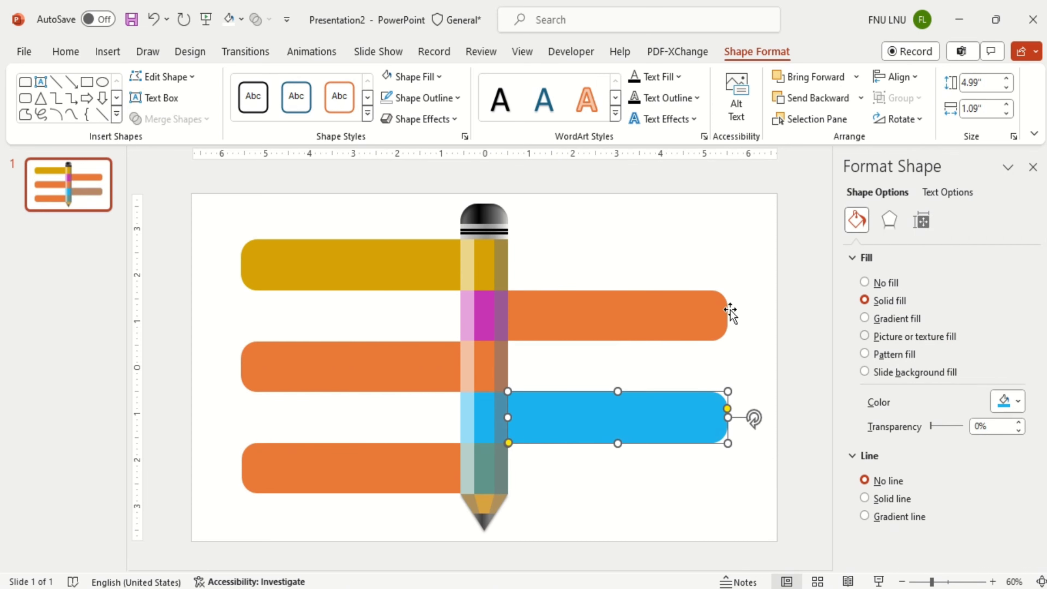
pyautogui.click(634, 323)
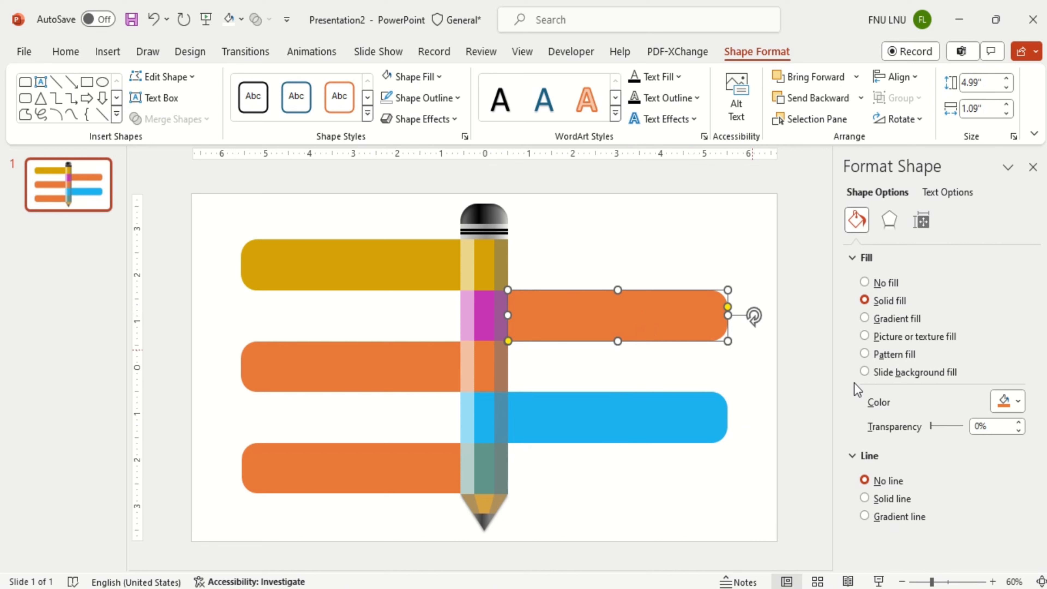
pyautogui.click(1007, 404)
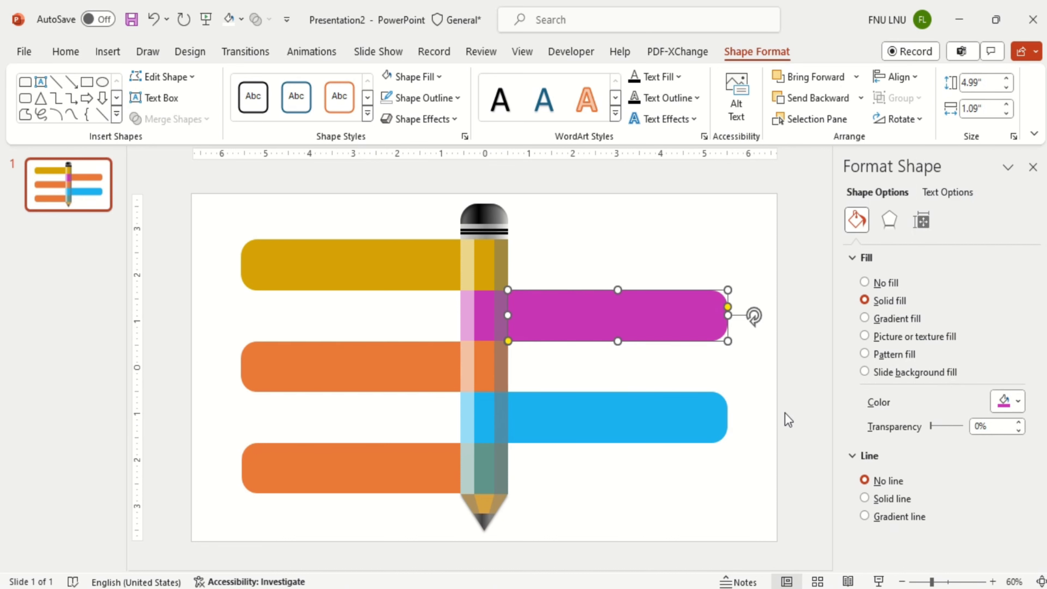
pyautogui.click(976, 338)
pyautogui.click(376, 480)
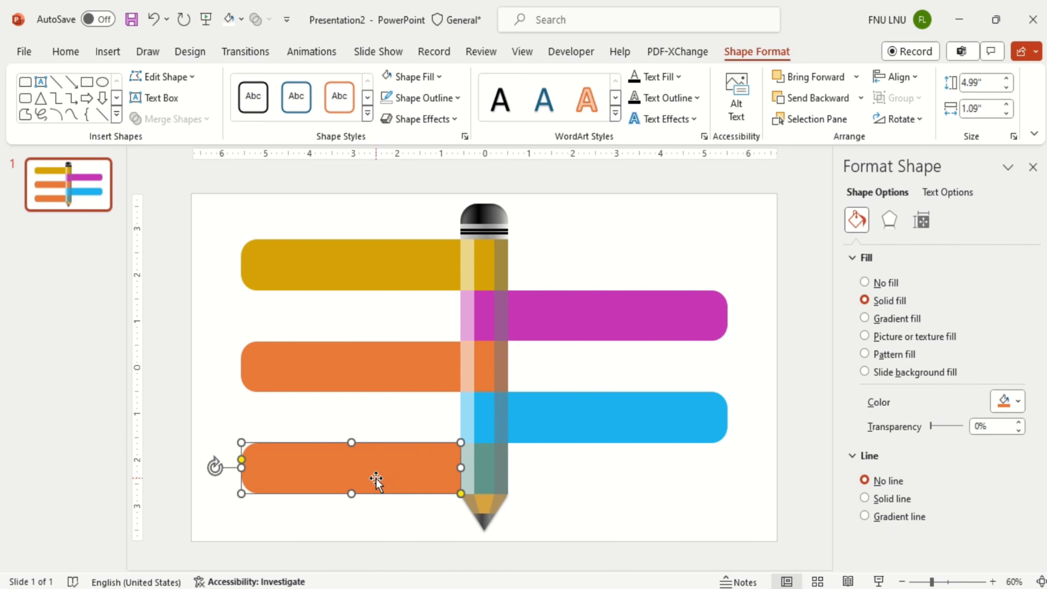
pyautogui.click(1018, 402)
pyautogui.click(989, 338)
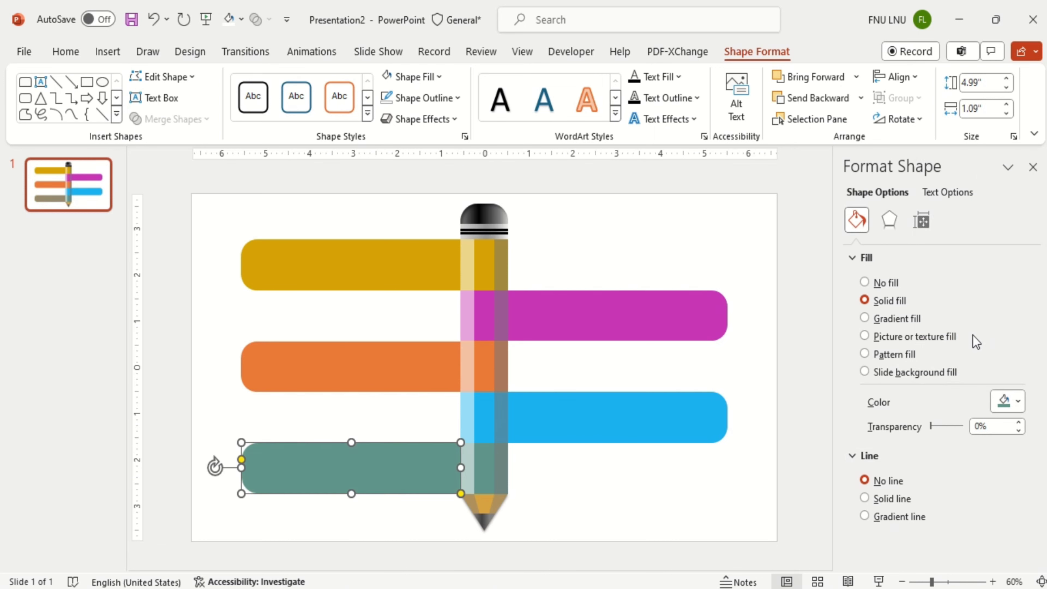
pyautogui.click(419, 76)
pyautogui.moveTo(424, 395)
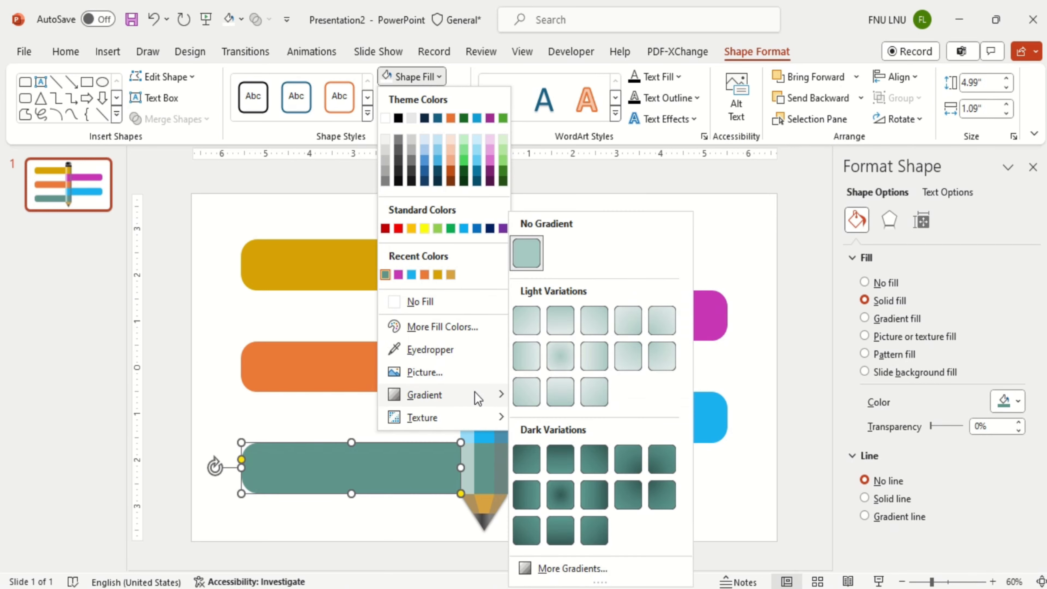
# Apply dark linear gradient fills to the teal and orange banners.
pyautogui.click(529, 531)
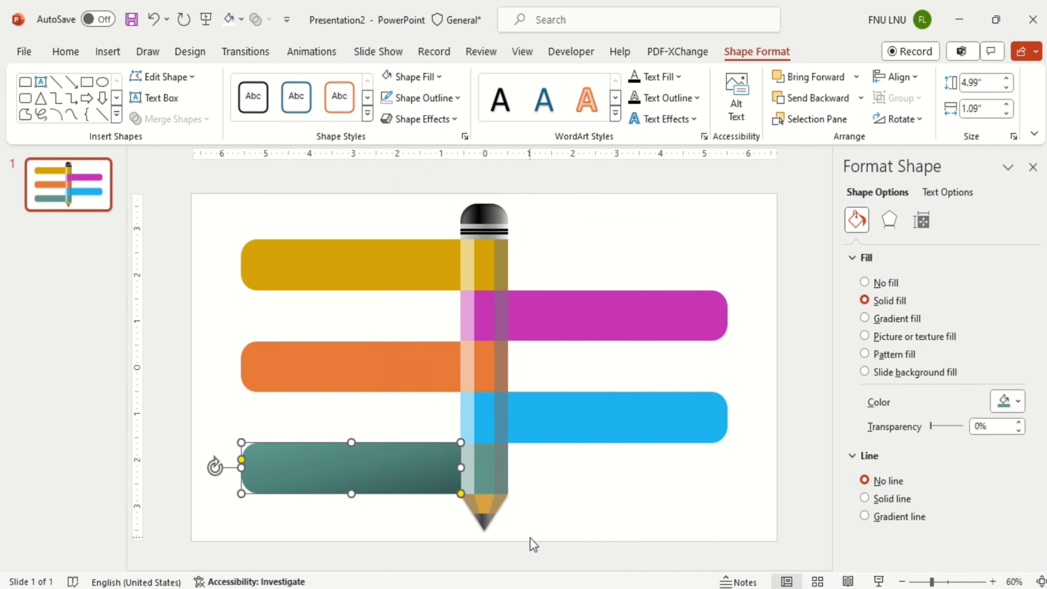
pyautogui.click(424, 353)
pyautogui.click(417, 77)
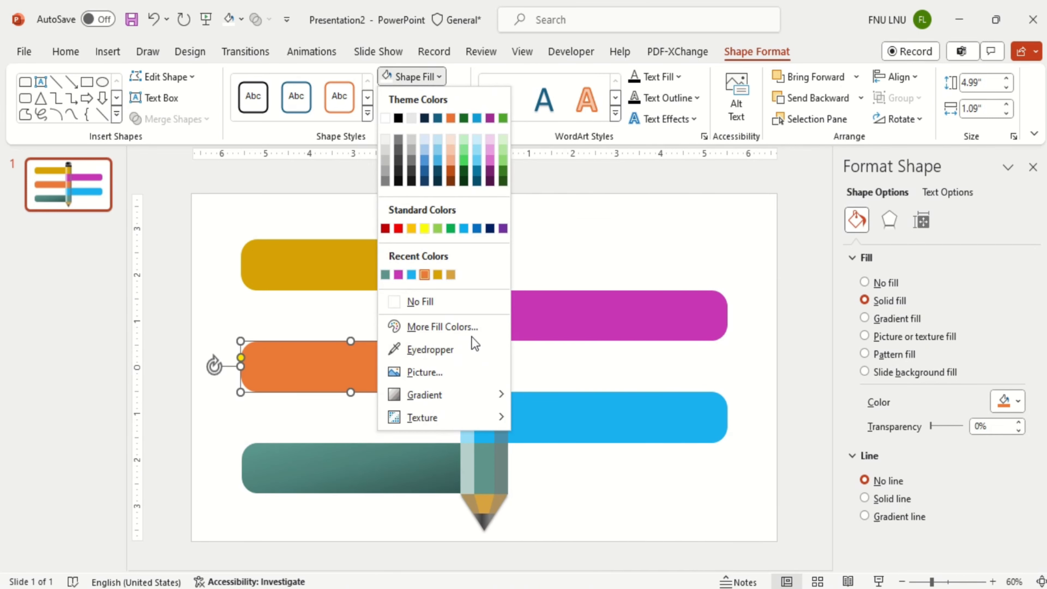
pyautogui.moveTo(425, 394)
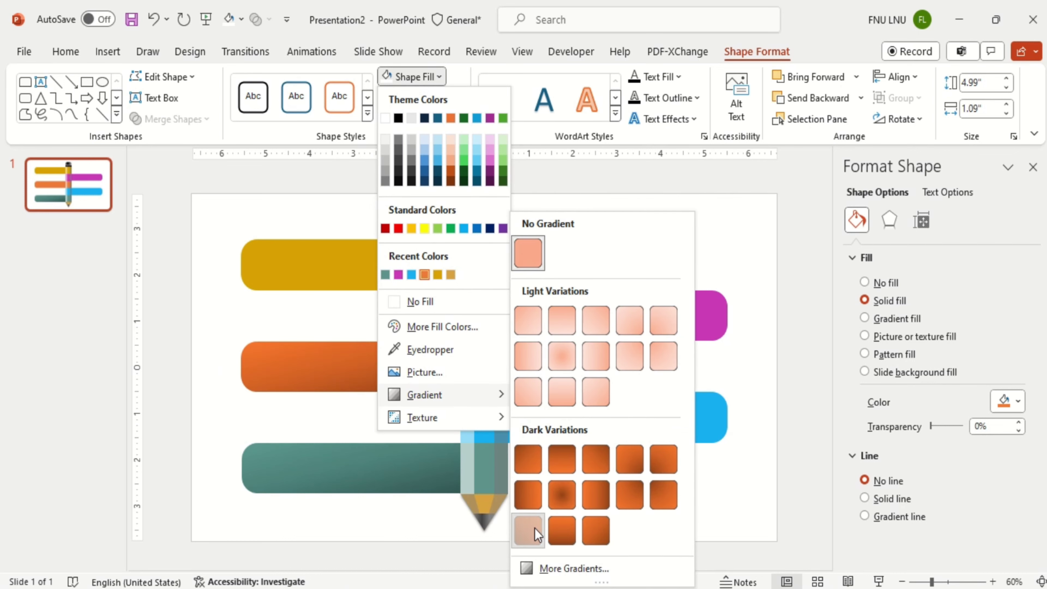
pyautogui.click(529, 530)
# Apply dark linear gradient fills to the yellow, magenta and blue banners.
pyautogui.click(425, 245)
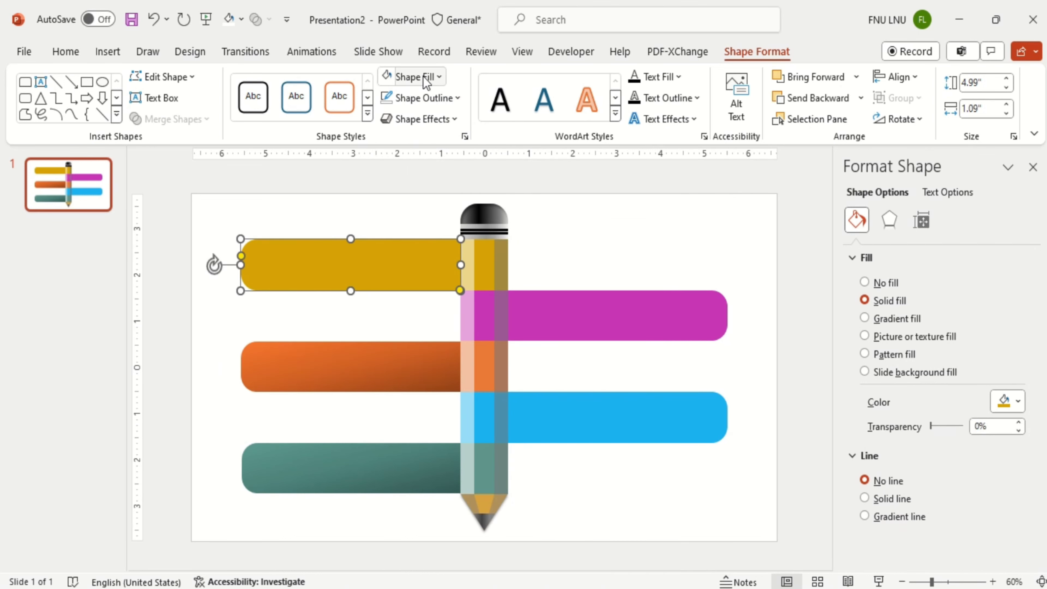
pyautogui.click(414, 76)
pyautogui.moveTo(441, 394)
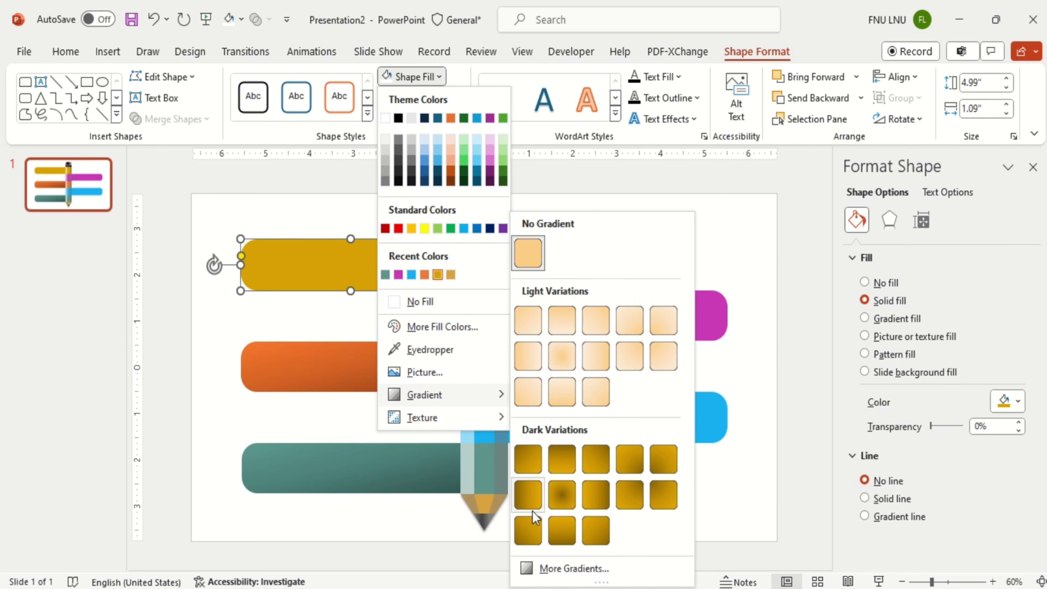
pyautogui.click(529, 540)
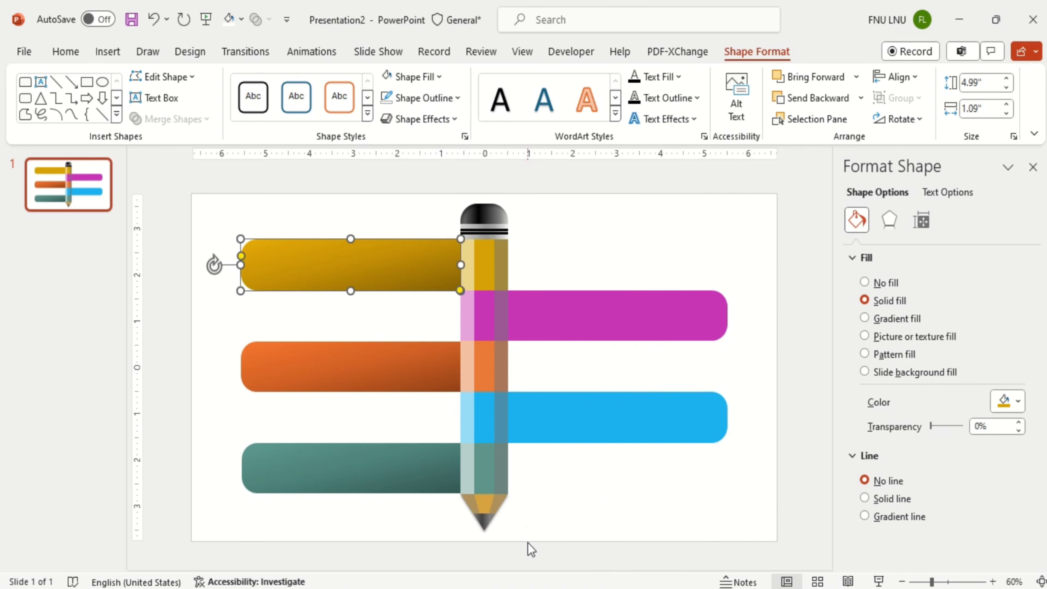
pyautogui.click(595, 312)
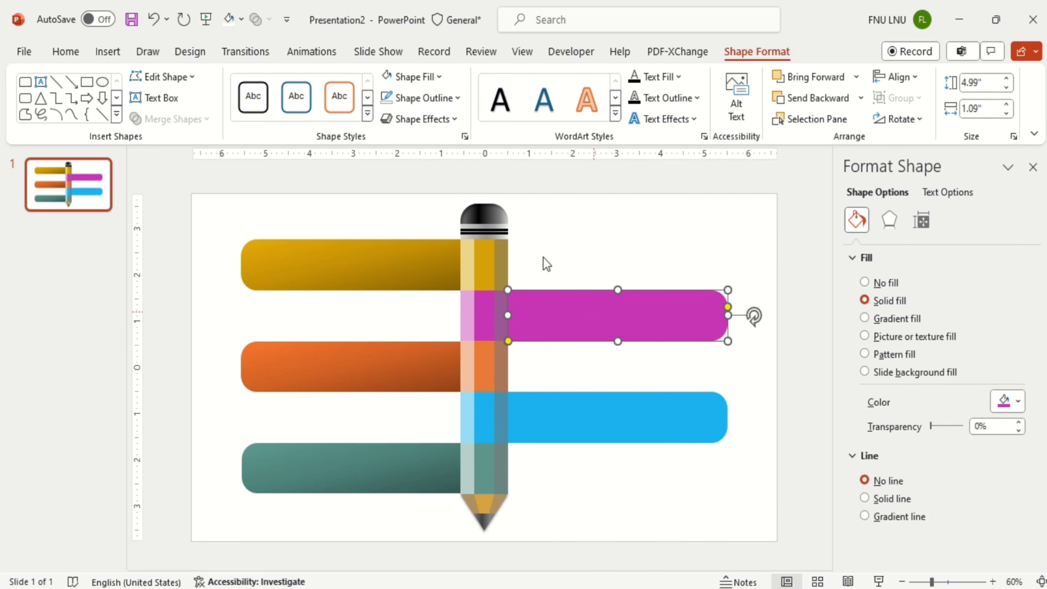
pyautogui.click(428, 76)
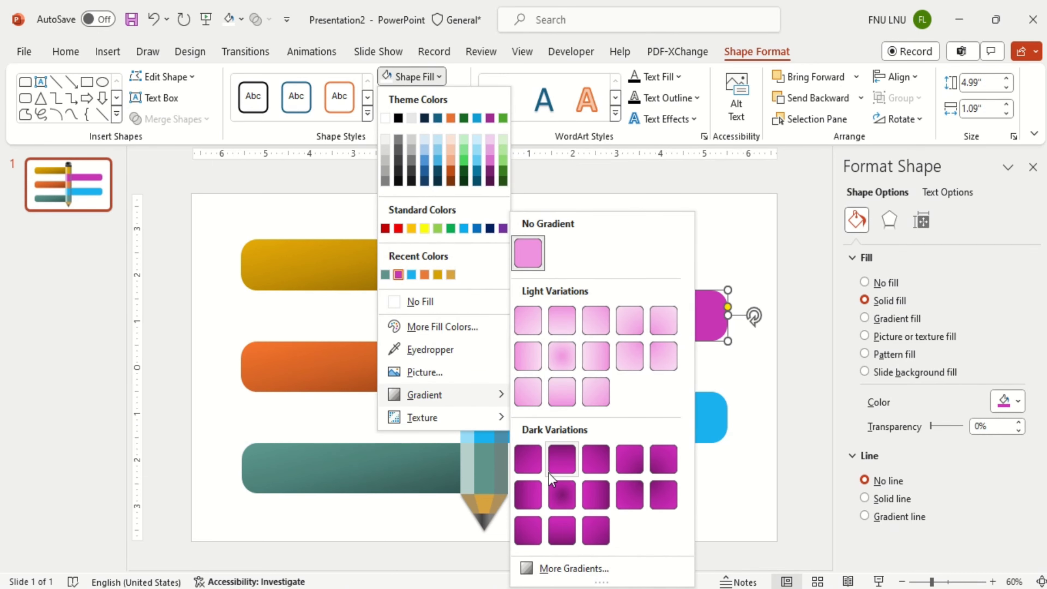
pyautogui.click(533, 540)
pyautogui.click(561, 429)
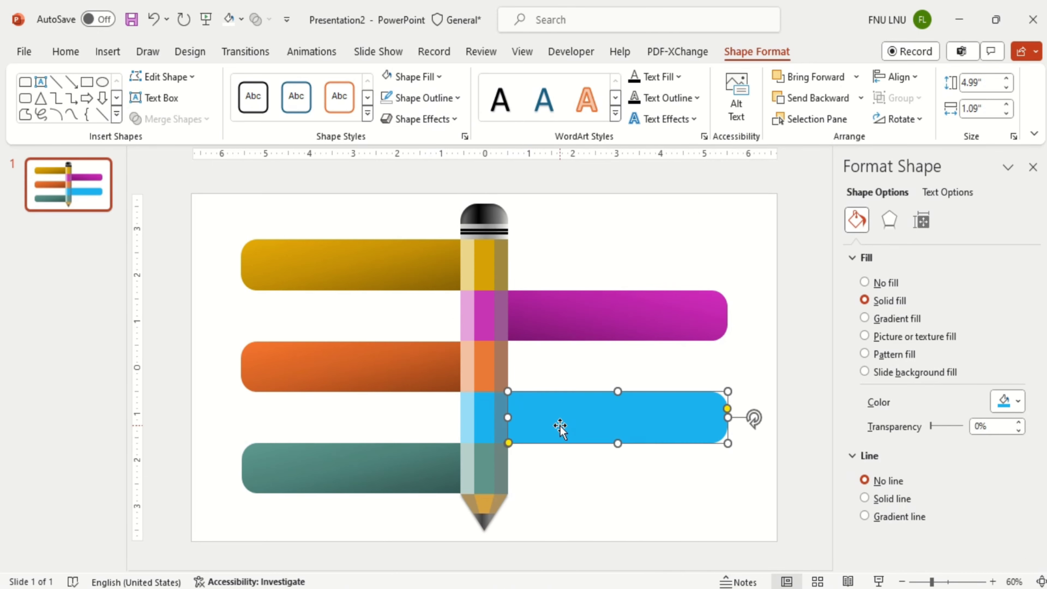
pyautogui.click(428, 79)
pyautogui.moveTo(425, 396)
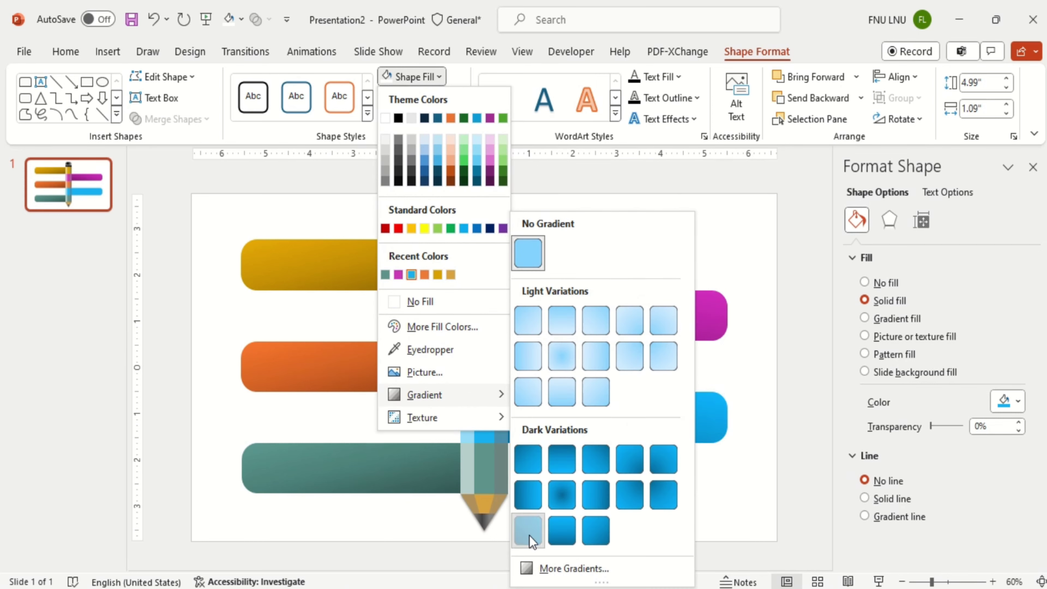
pyautogui.click(532, 536)
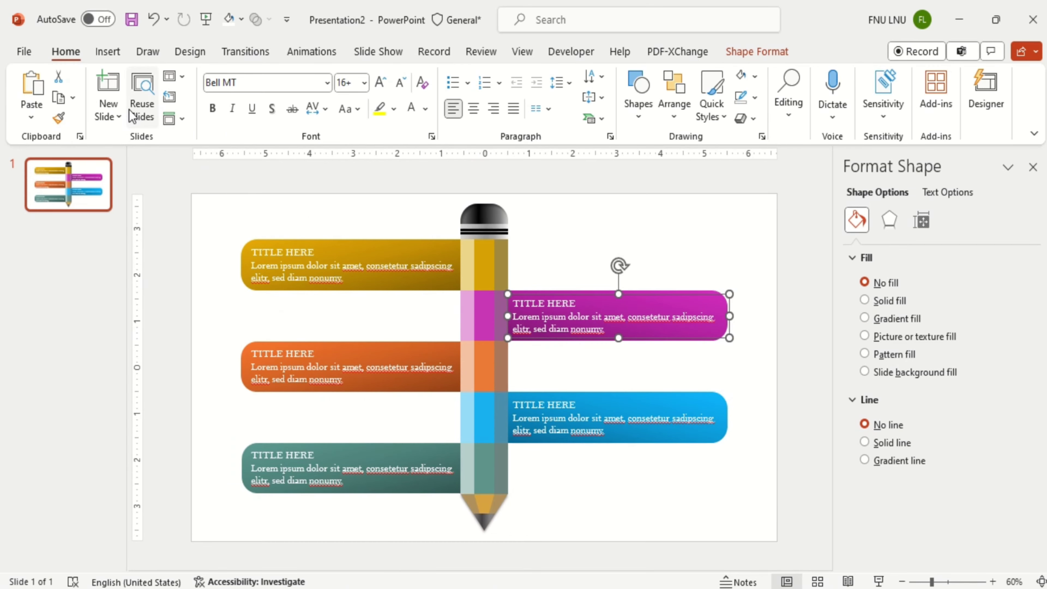
# Insert the airplane icon plus climber, target and presentation-board icons found by searching GOAL.
pyautogui.click(119, 54)
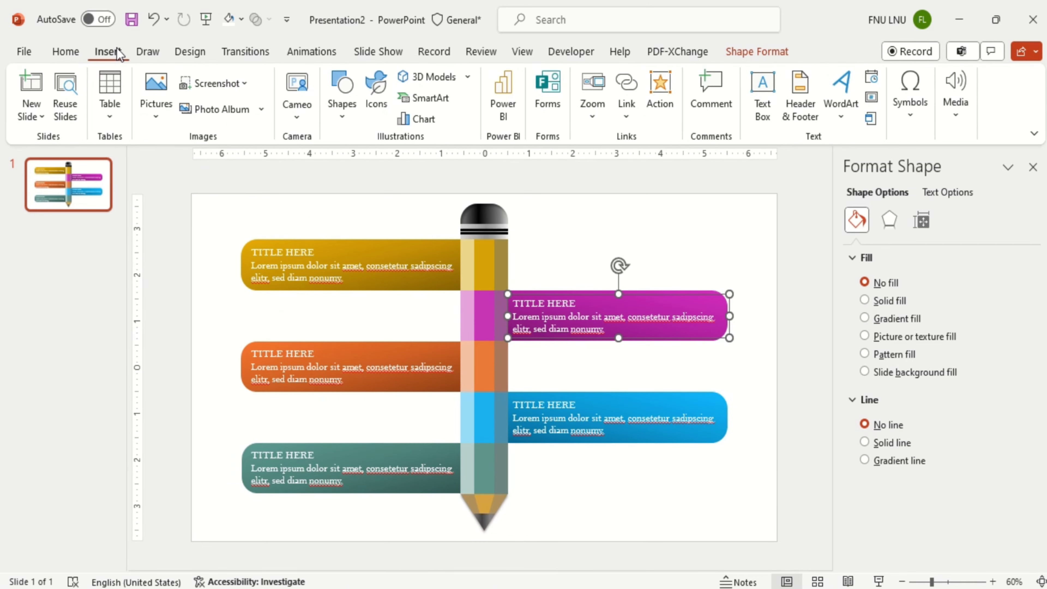
pyautogui.click(385, 104)
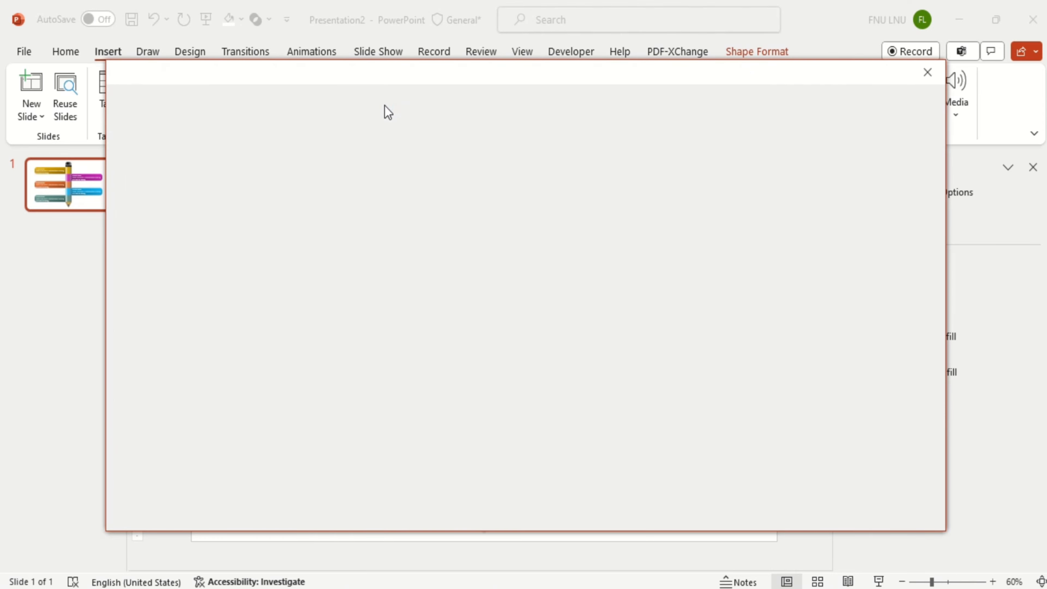
pyautogui.click(902, 358)
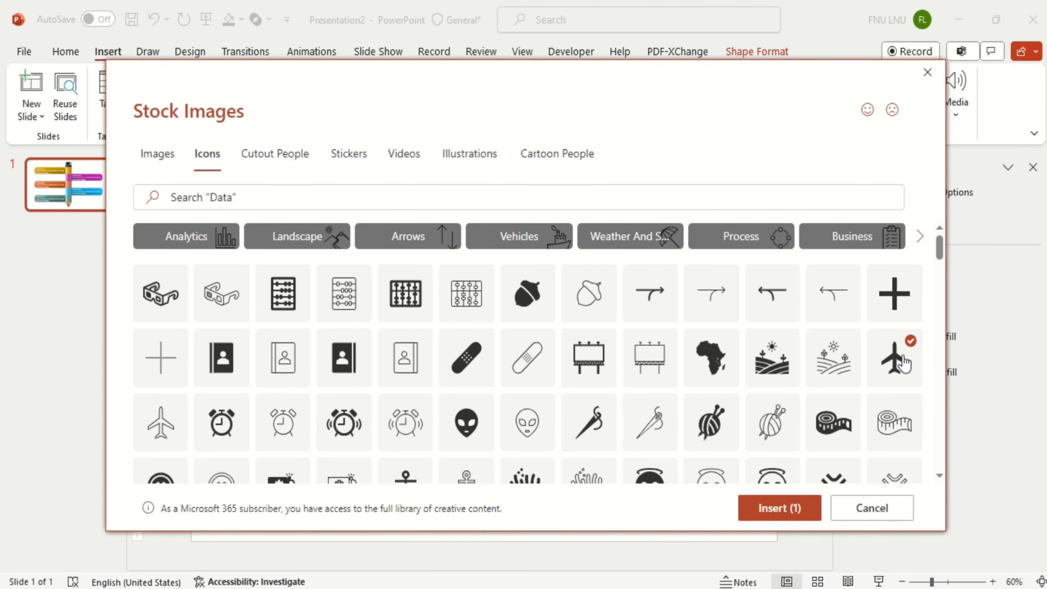
pyautogui.click(281, 199)
pyautogui.write('GOAL')
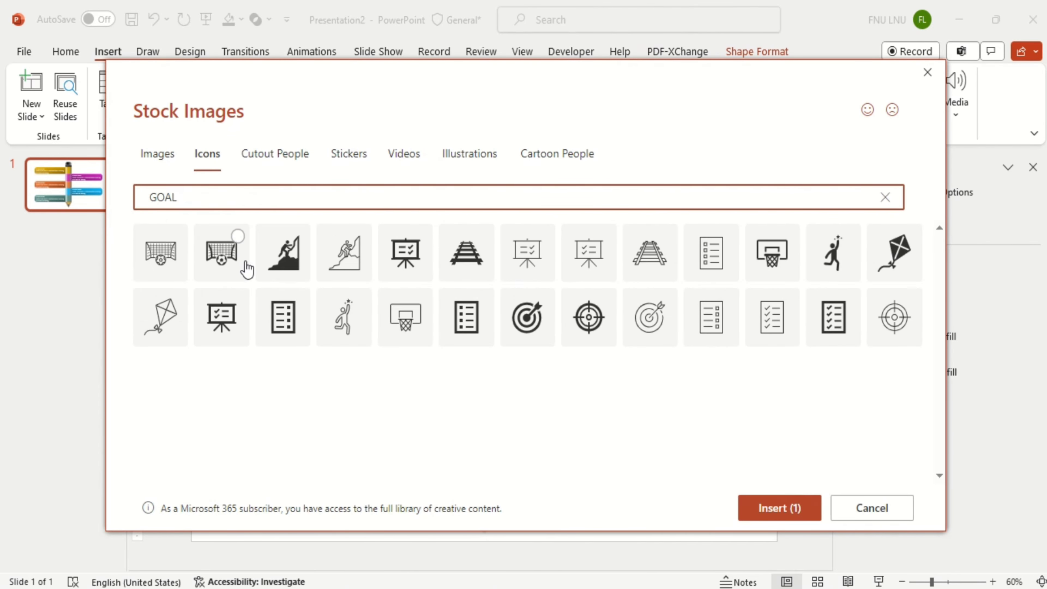
pyautogui.click(283, 252)
pyautogui.click(526, 317)
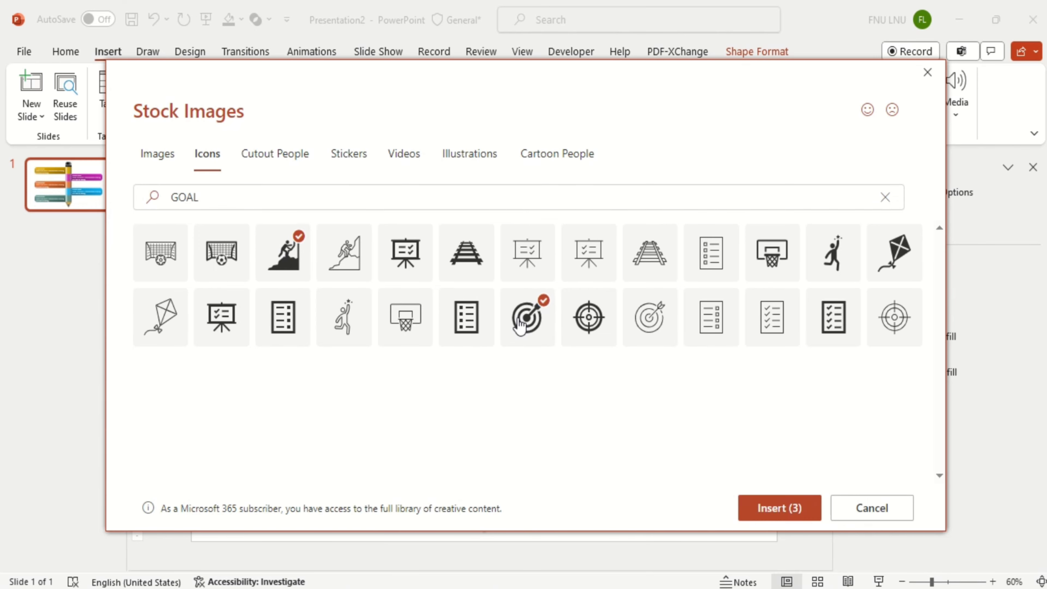
pyautogui.click(408, 258)
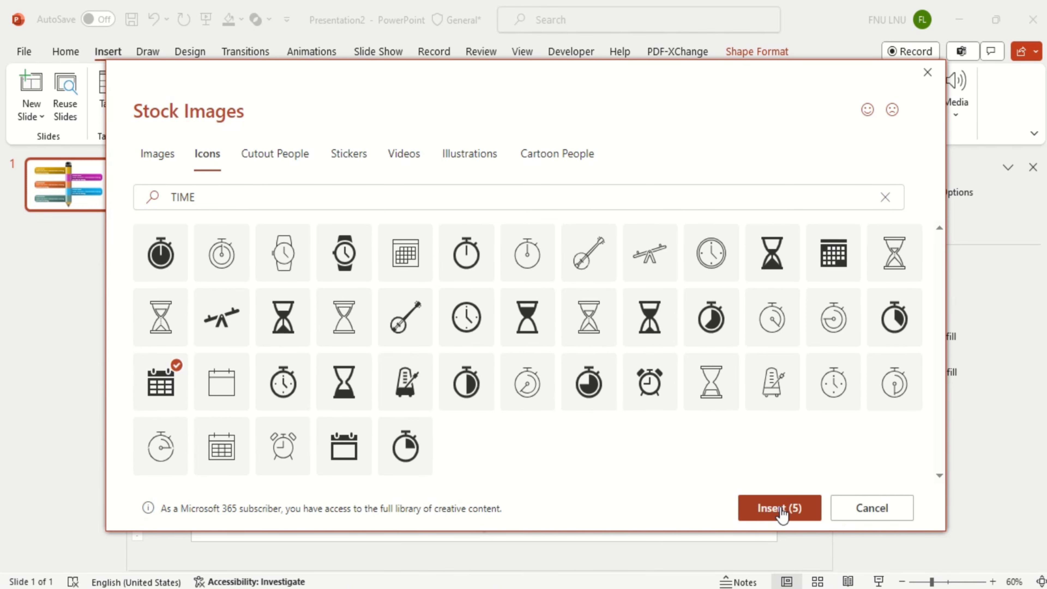
pyautogui.click(782, 510)
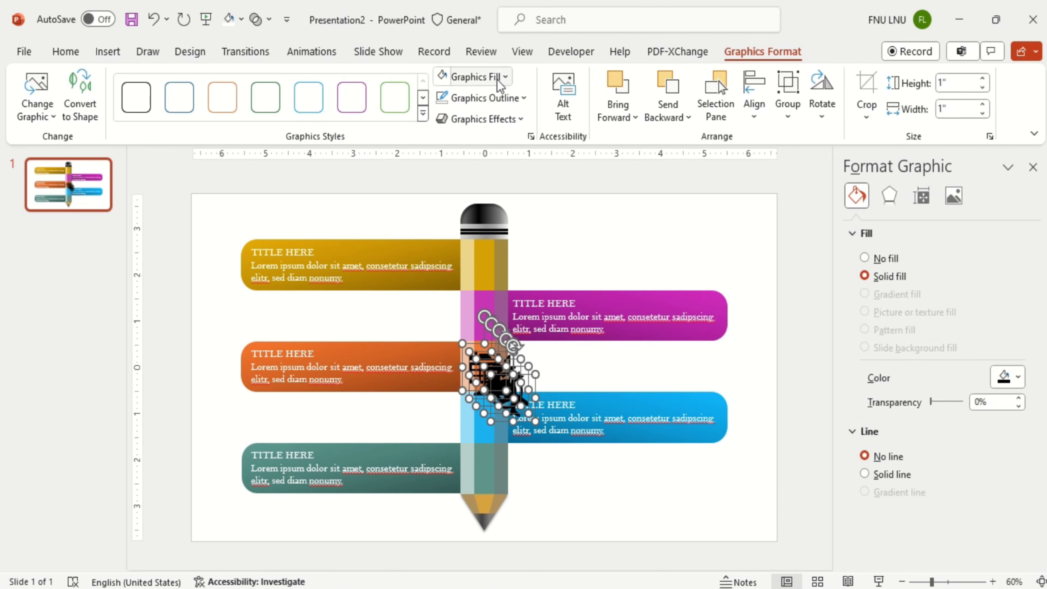
# Make the inserted icons white with no outline.
pyautogui.click(482, 76)
pyautogui.click(444, 115)
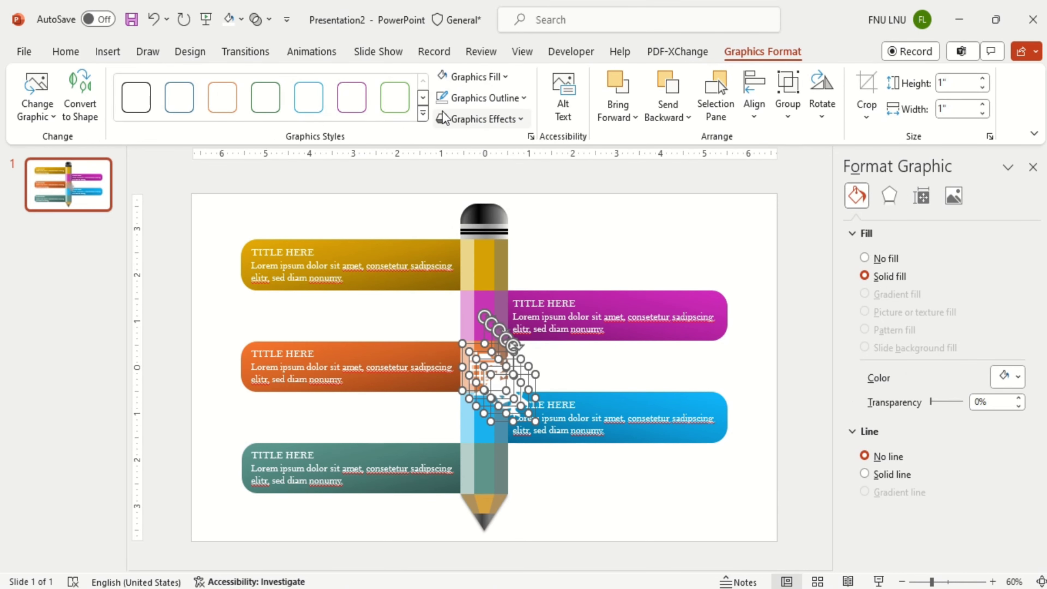
pyautogui.click(482, 98)
pyautogui.click(489, 323)
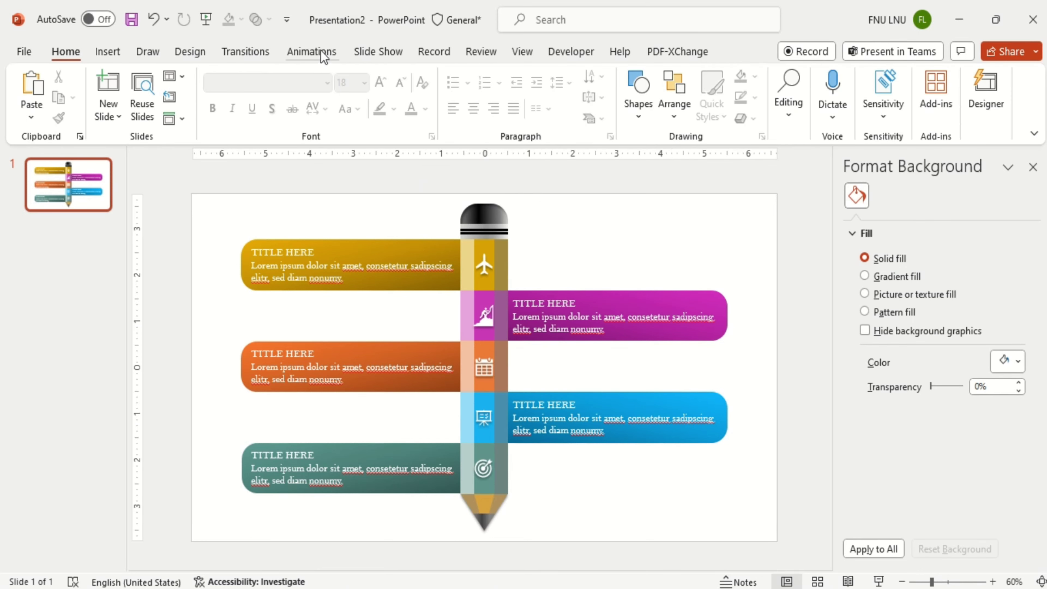
# Select the pencil, close the Format Shape pane and show the Animation Pane.
pyautogui.click(321, 50)
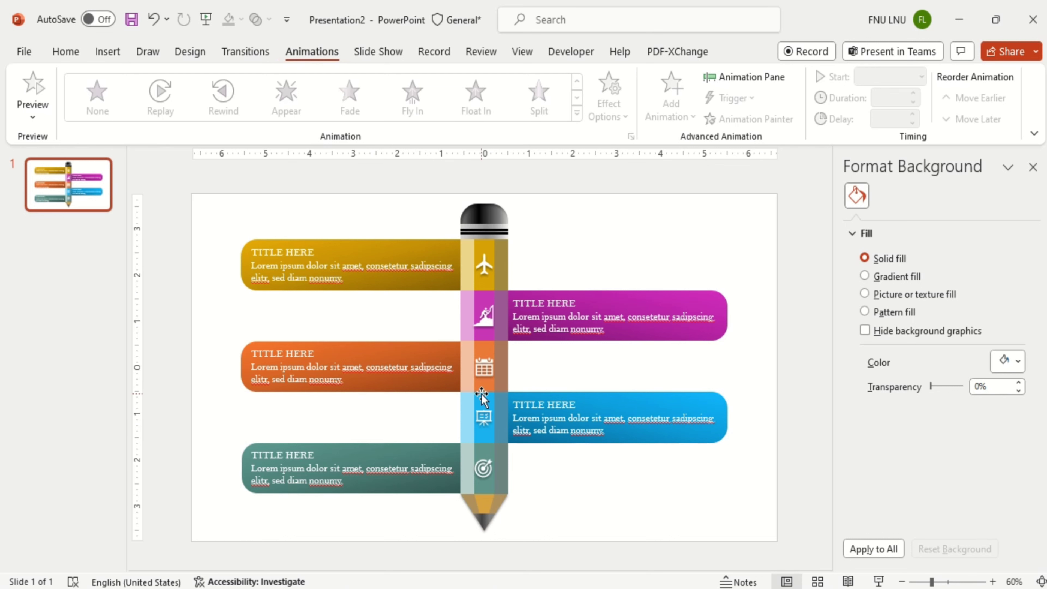
pyautogui.click(489, 233)
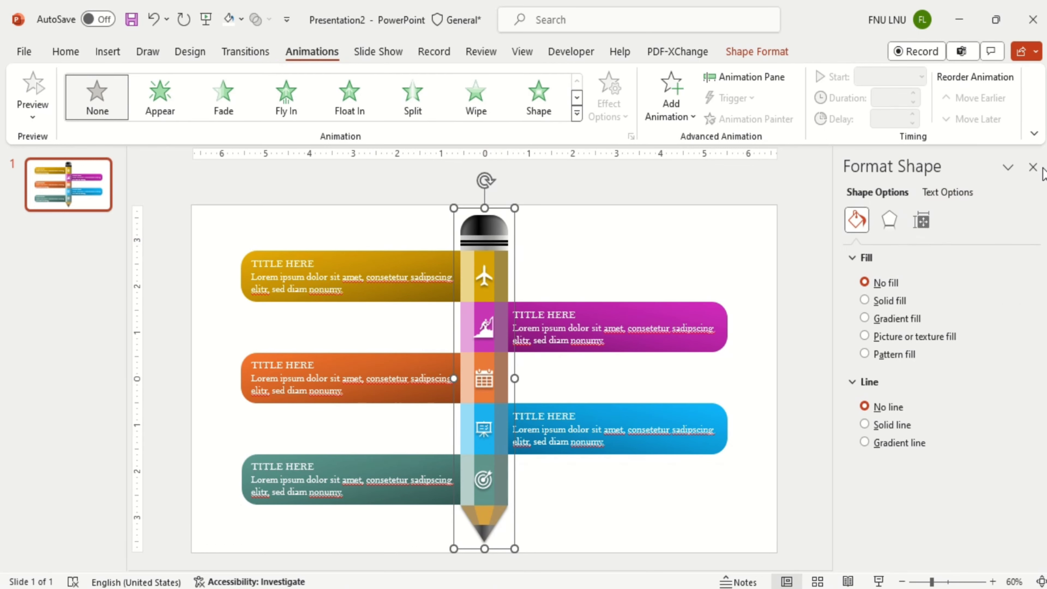
pyautogui.click(1034, 167)
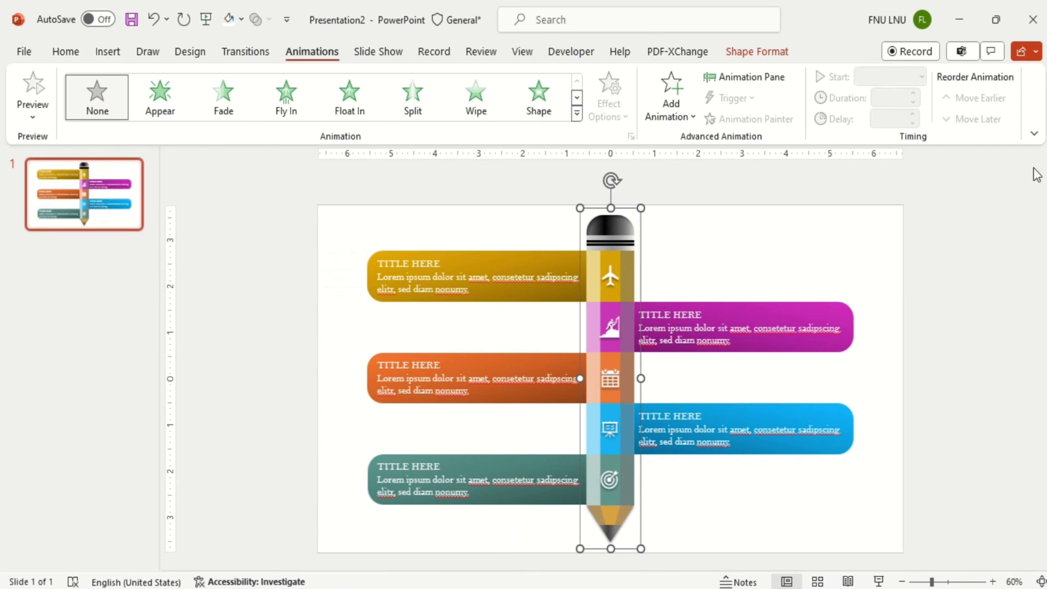
pyautogui.click(775, 79)
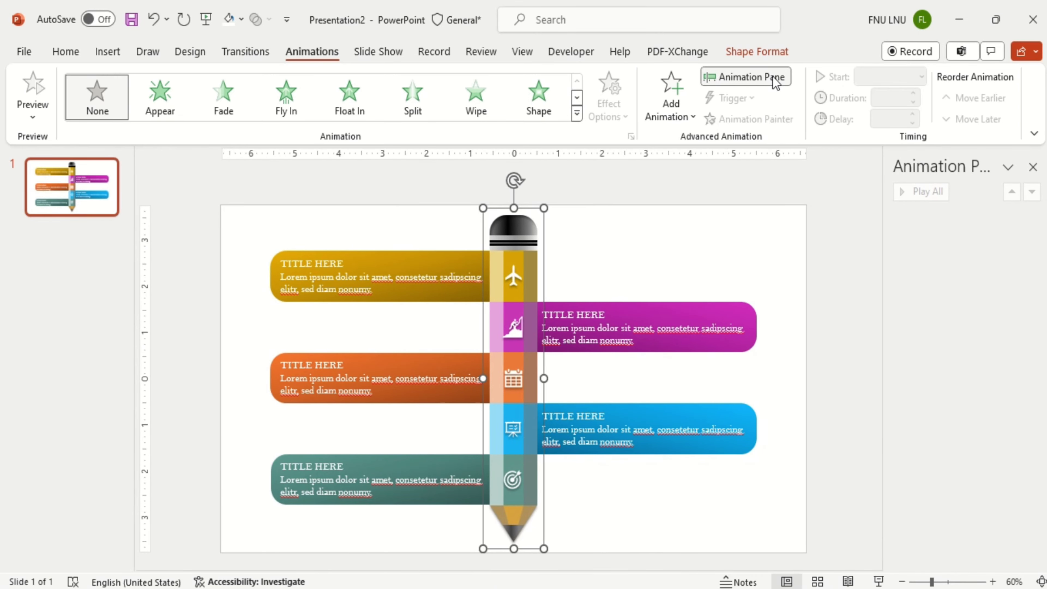
# Apply Fly In to the pencil, then group the blue, orange and teal banners with their text (Ctrl+G).
pyautogui.click(297, 110)
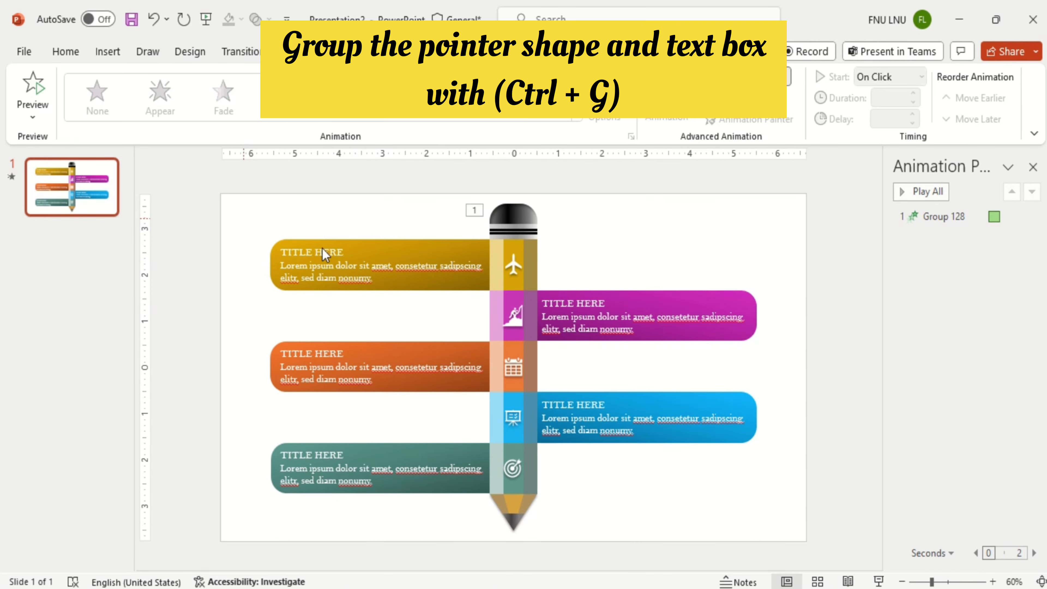
pyautogui.moveTo(767, 359); pyautogui.dragTo(531, 268)
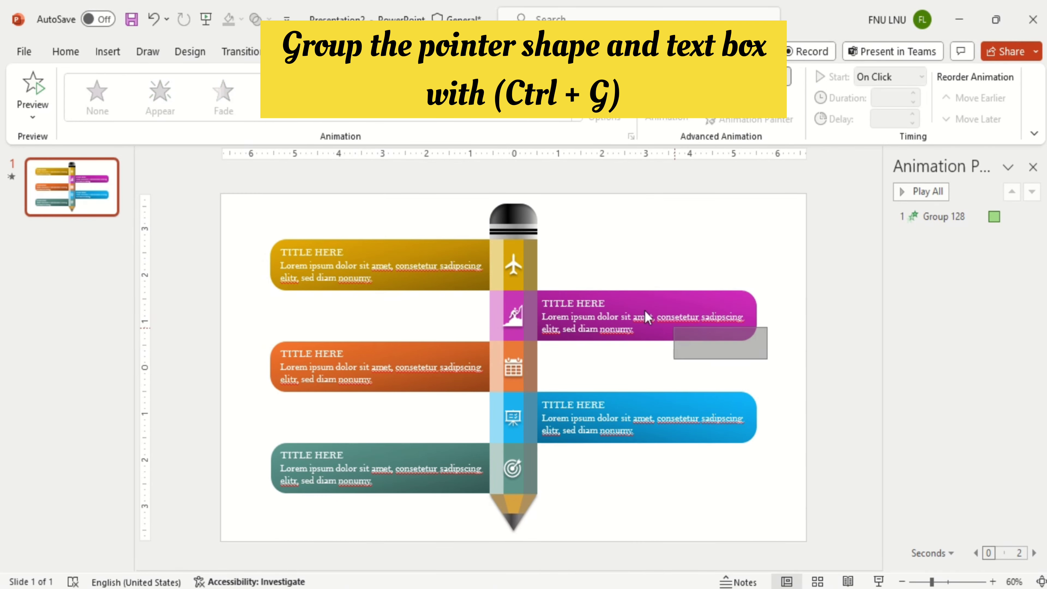
pyautogui.moveTo(775, 474); pyautogui.dragTo(532, 363)
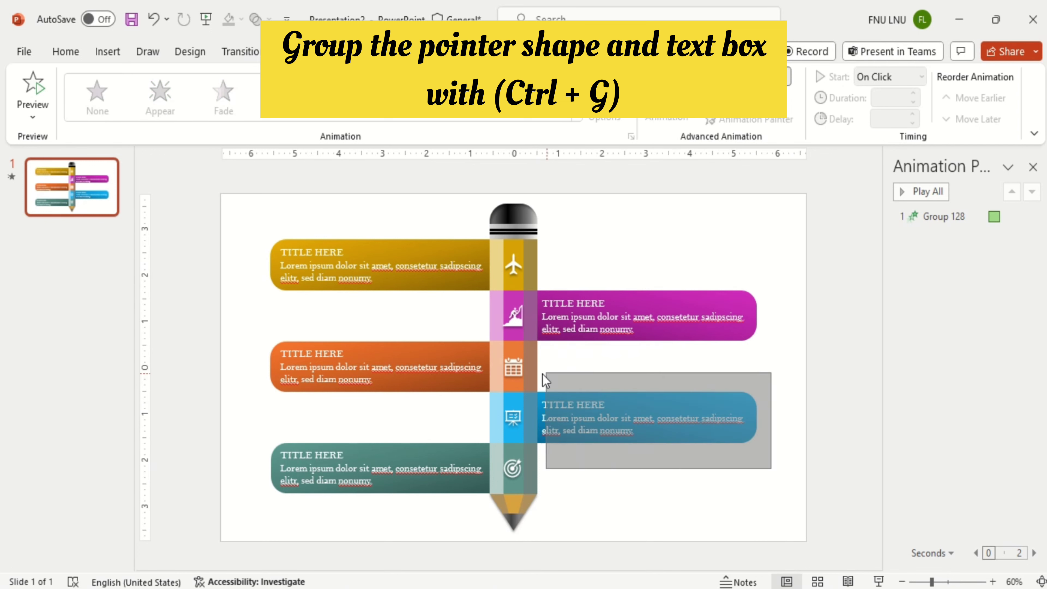
pyautogui.hotkey('ctrl', 'g')
pyautogui.moveTo(259, 322); pyautogui.dragTo(486, 410)
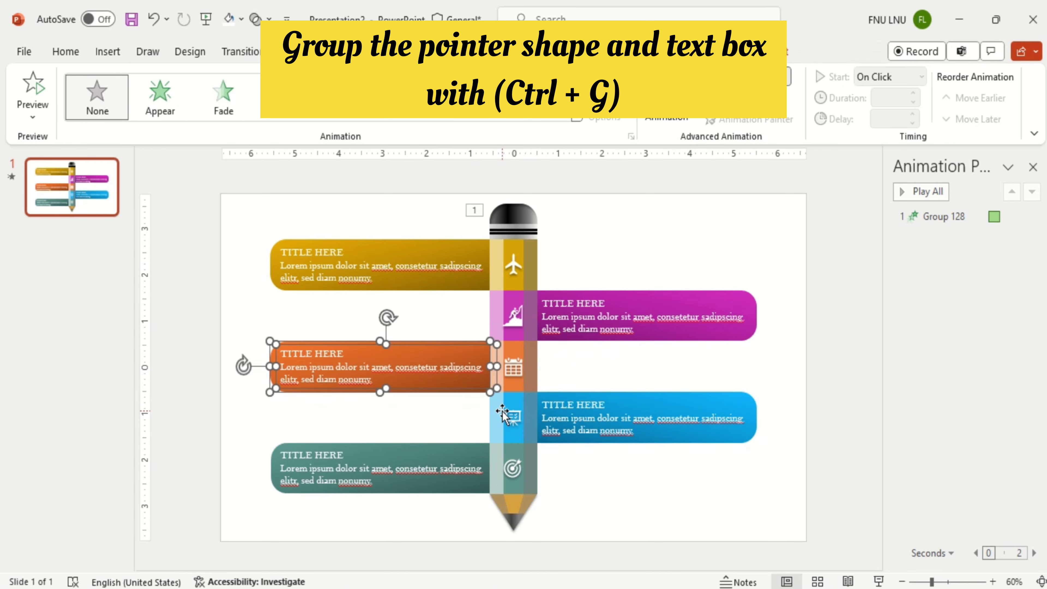
pyautogui.hotkey('ctrl', 'g')
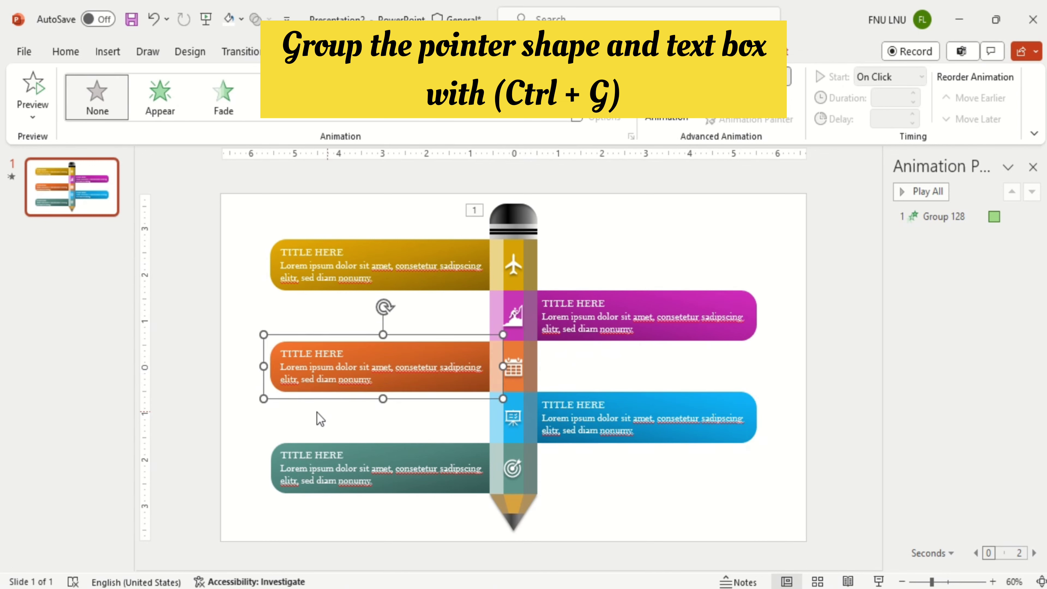
pyautogui.moveTo(253, 417); pyautogui.dragTo(505, 526)
pyautogui.hotkey('ctrl', 'g')
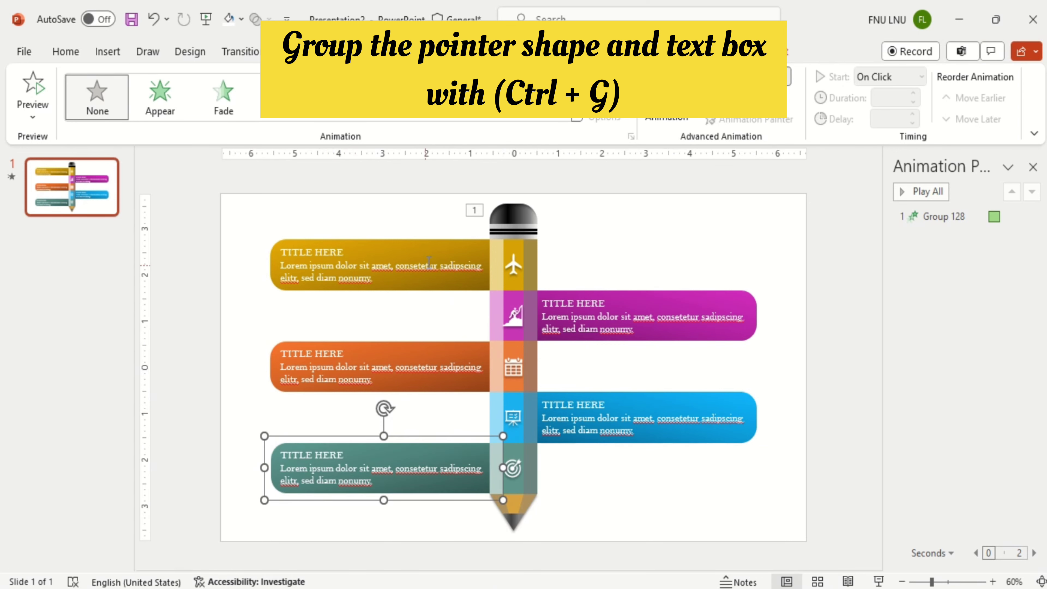
# Give the yellow banner a Wipe from Right, starting After Previous, lasting one second.
pyautogui.click(434, 246)
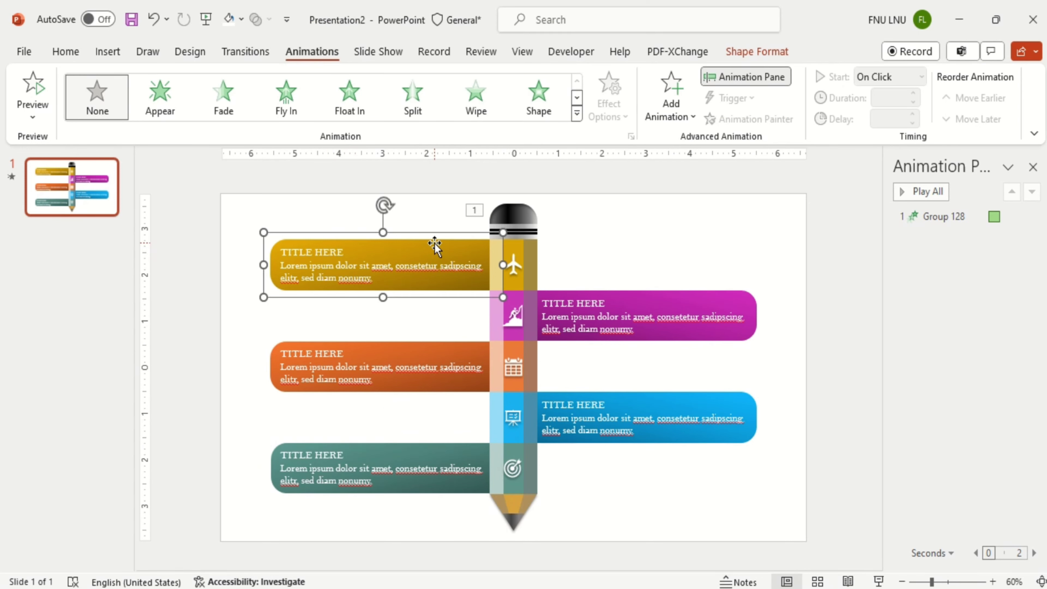
pyautogui.click(660, 120)
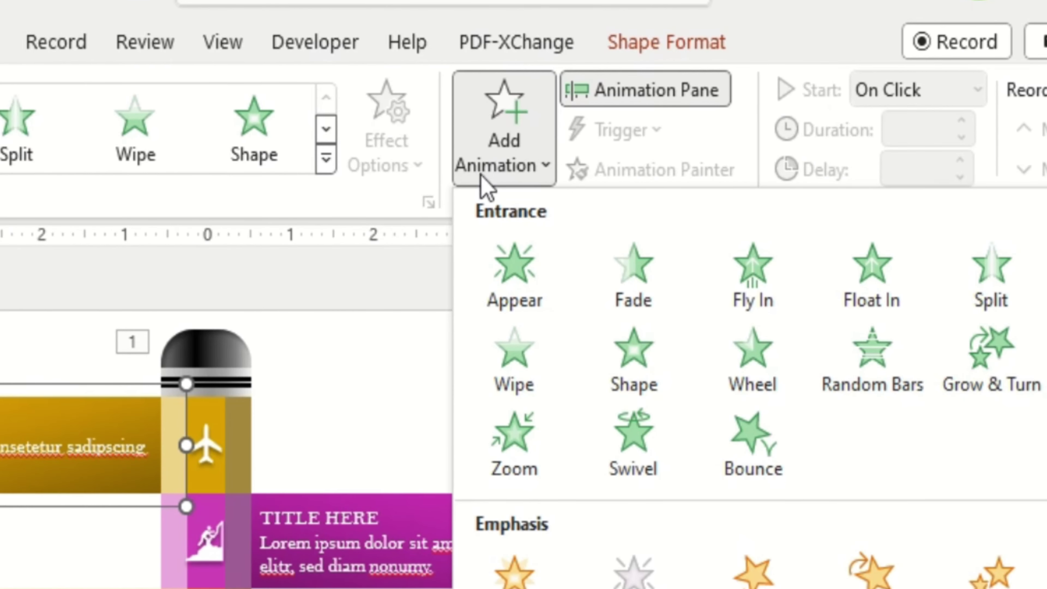
pyautogui.click(533, 358)
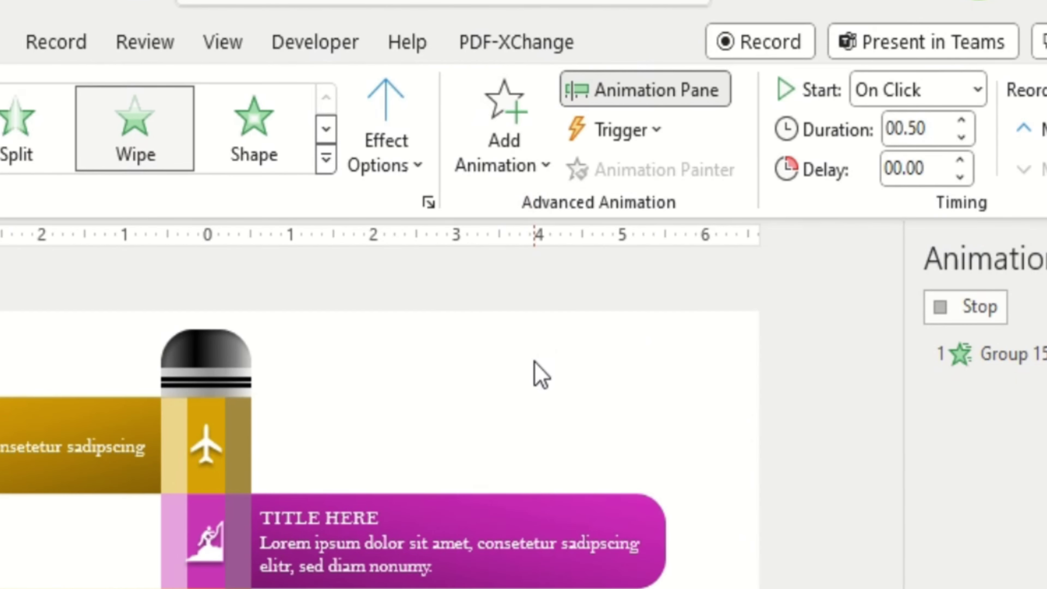
pyautogui.click(372, 143)
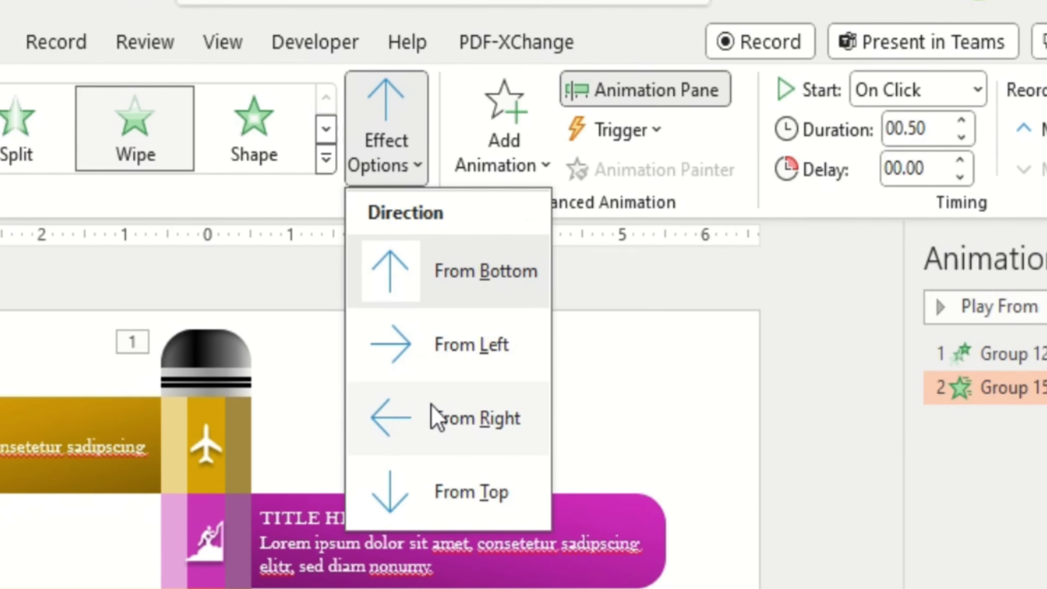
pyautogui.click(448, 429)
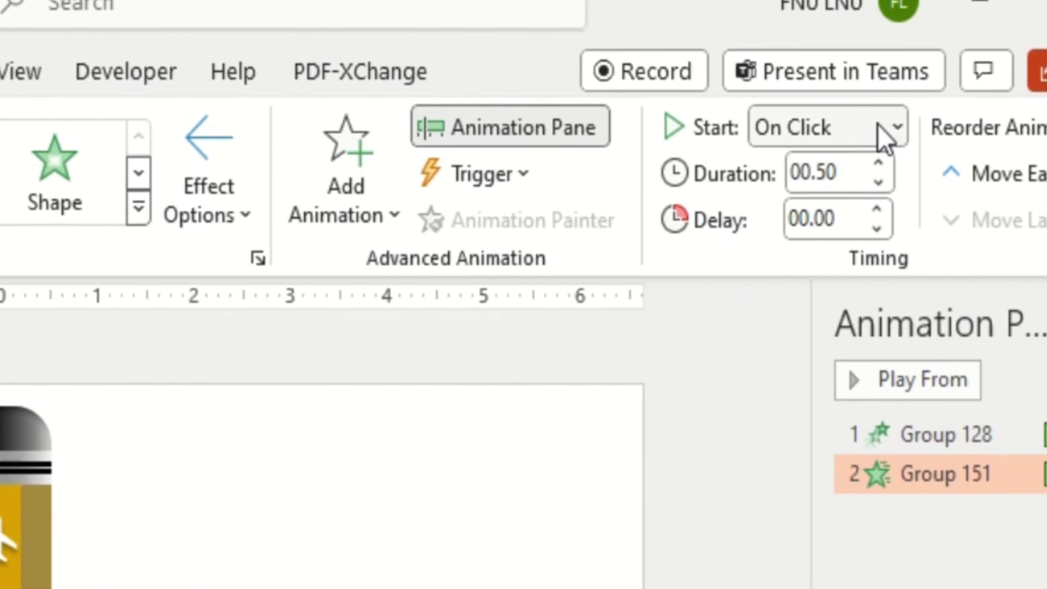
pyautogui.click(891, 128)
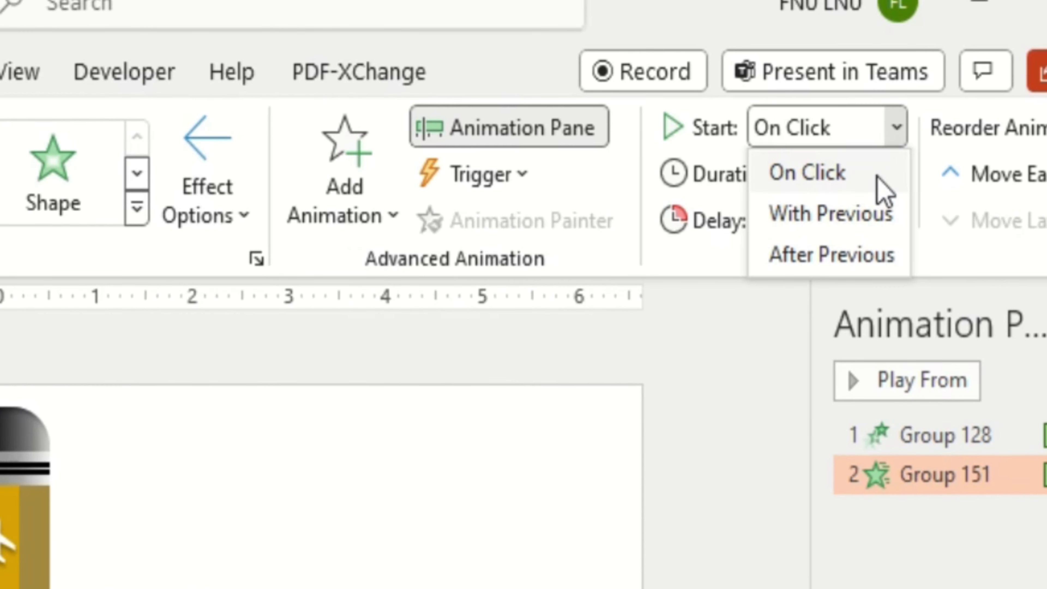
pyautogui.click(881, 256)
pyautogui.click(880, 165)
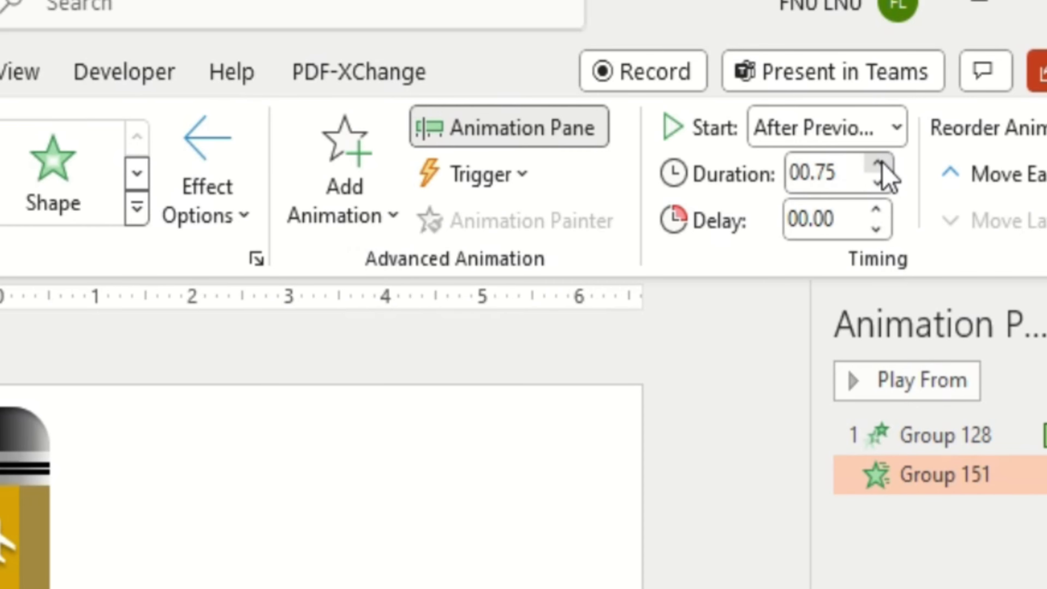
pyautogui.click(882, 165)
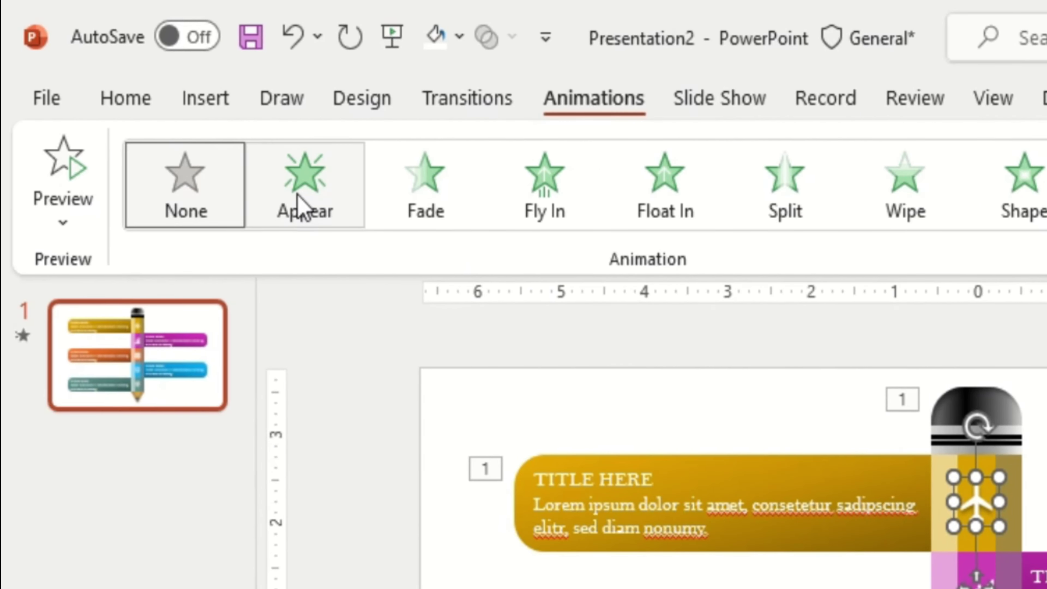
# Give the airplane icon an Appear animation starting With Previous.
pyautogui.click(299, 202)
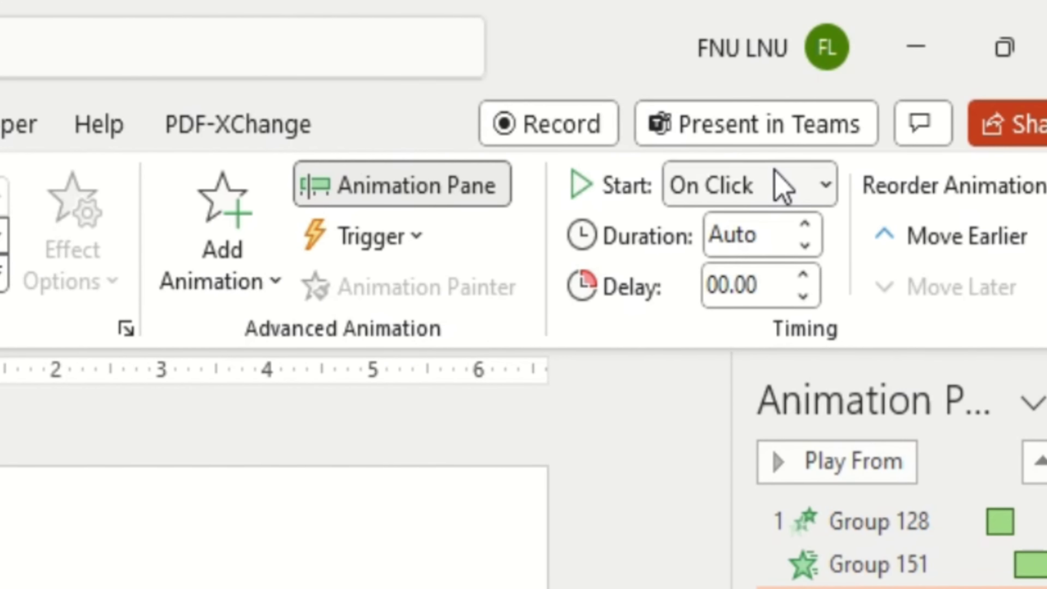
pyautogui.click(819, 175)
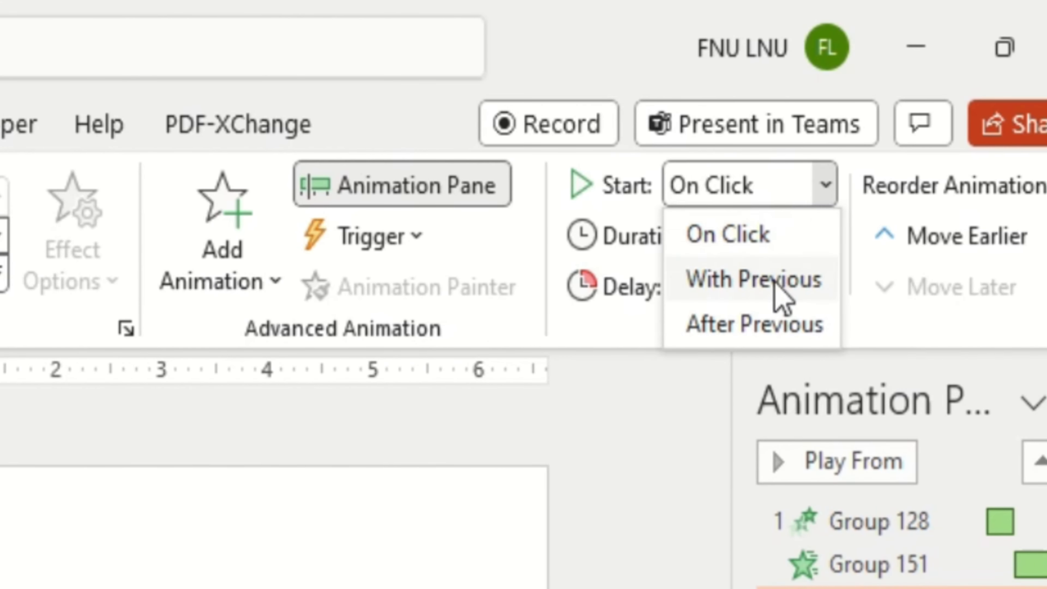
pyautogui.click(821, 278)
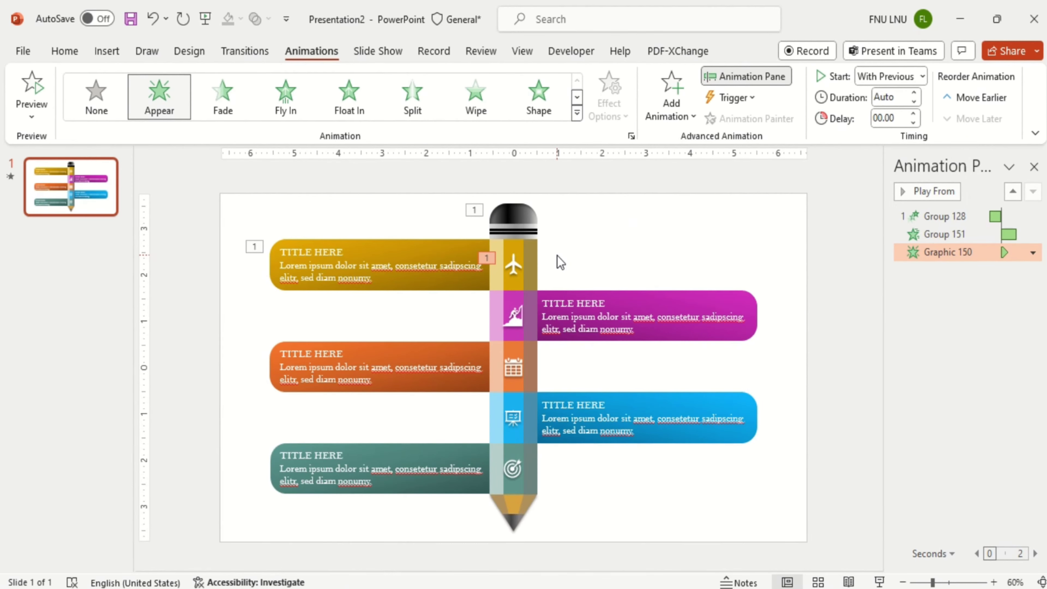
# Use Animation Painter to give the orange banner the Wipe animation and the calendar icon Appear.
pyautogui.click(427, 268)
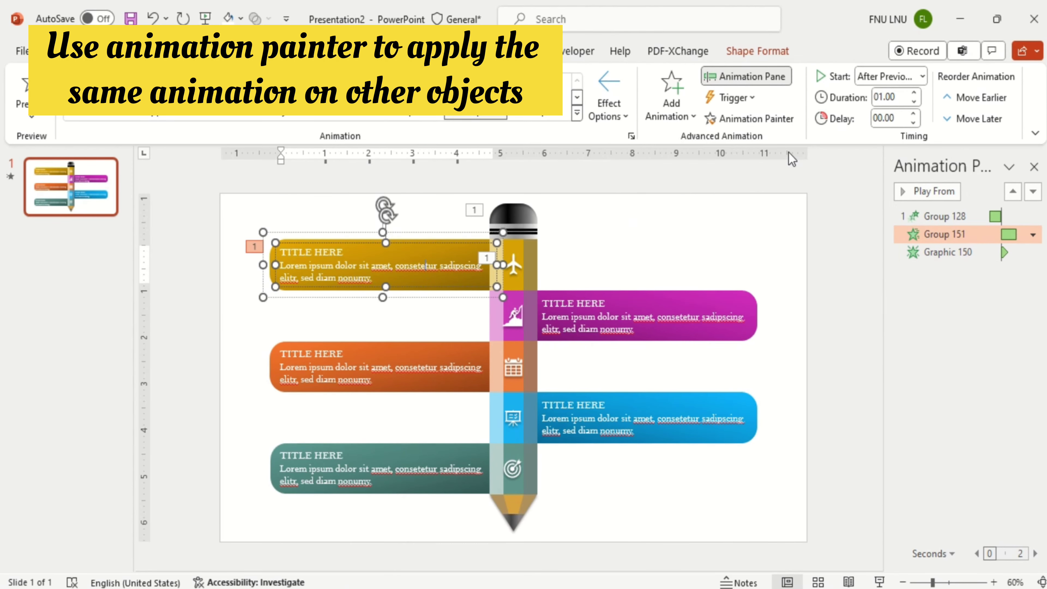
pyautogui.click(755, 119)
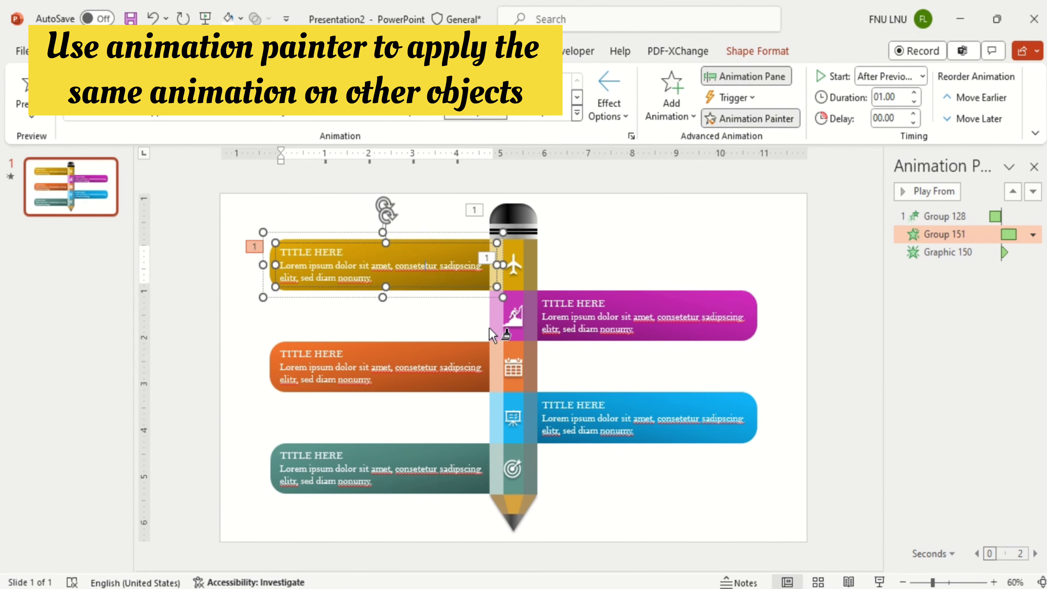
pyautogui.click(445, 365)
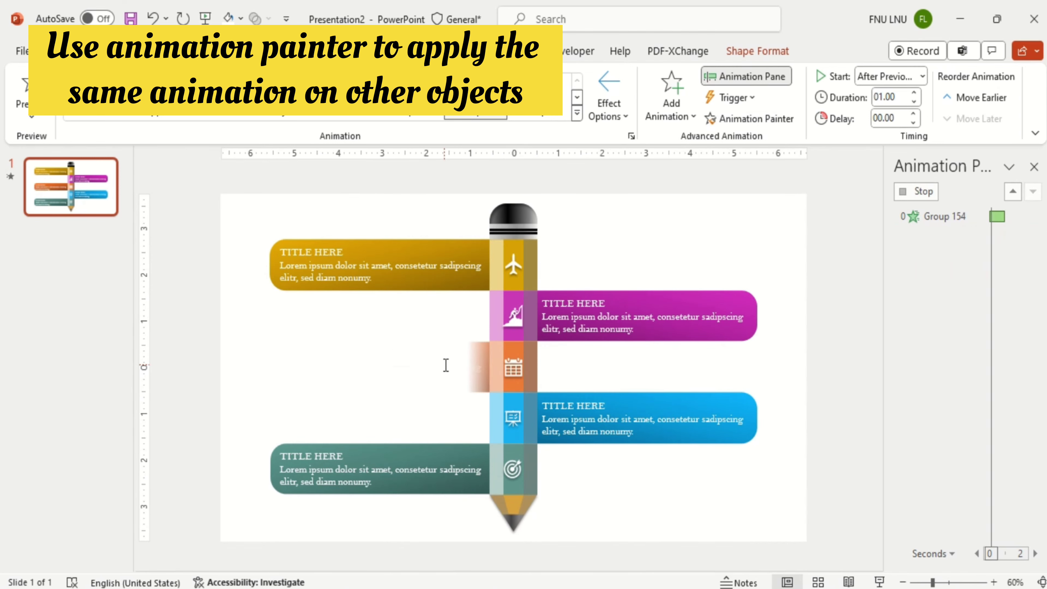
pyautogui.click(514, 267)
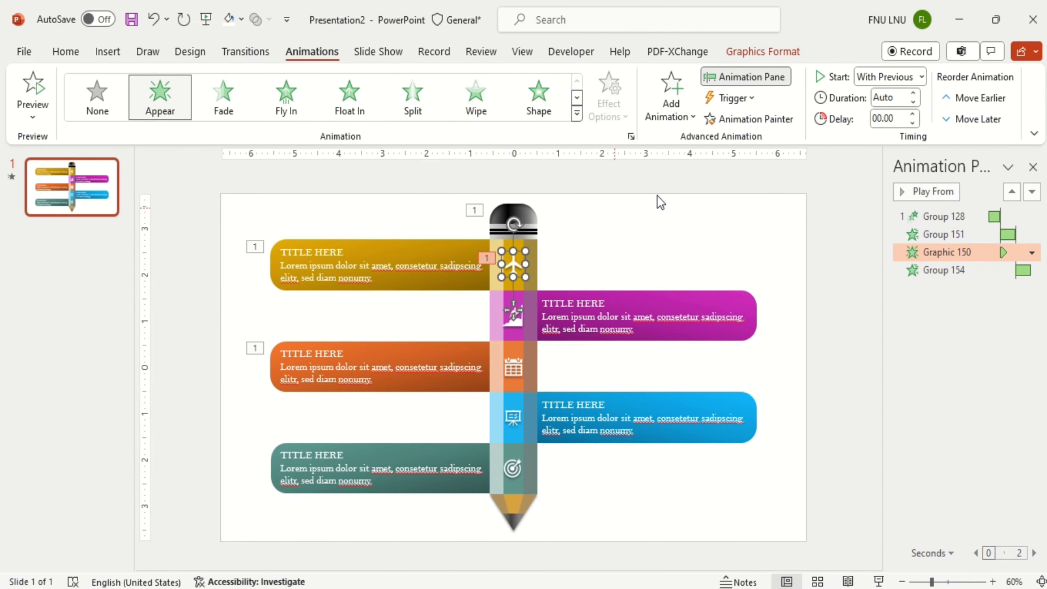
pyautogui.click(764, 120)
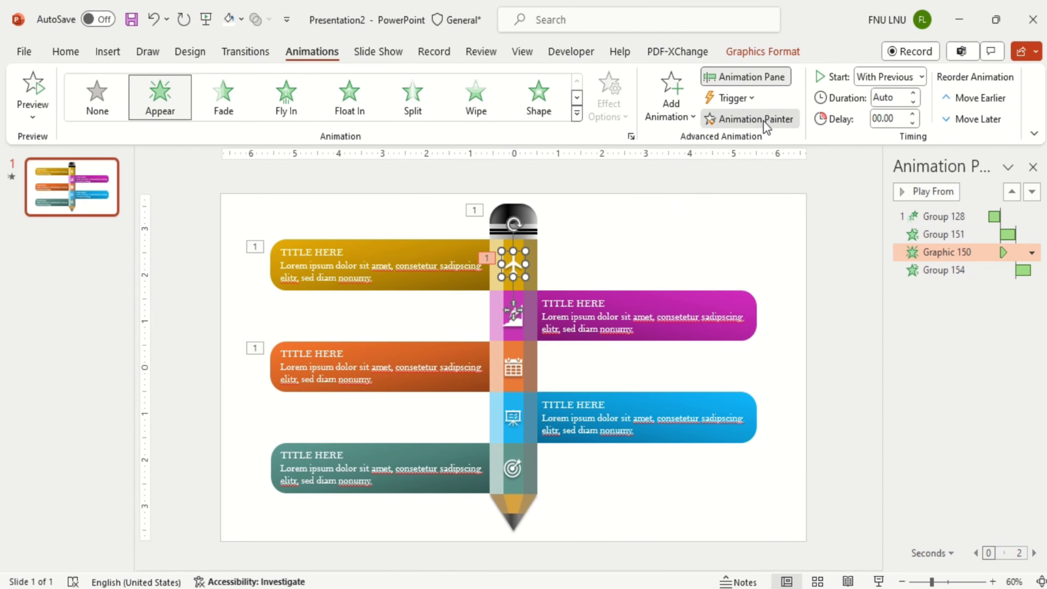
pyautogui.click(512, 368)
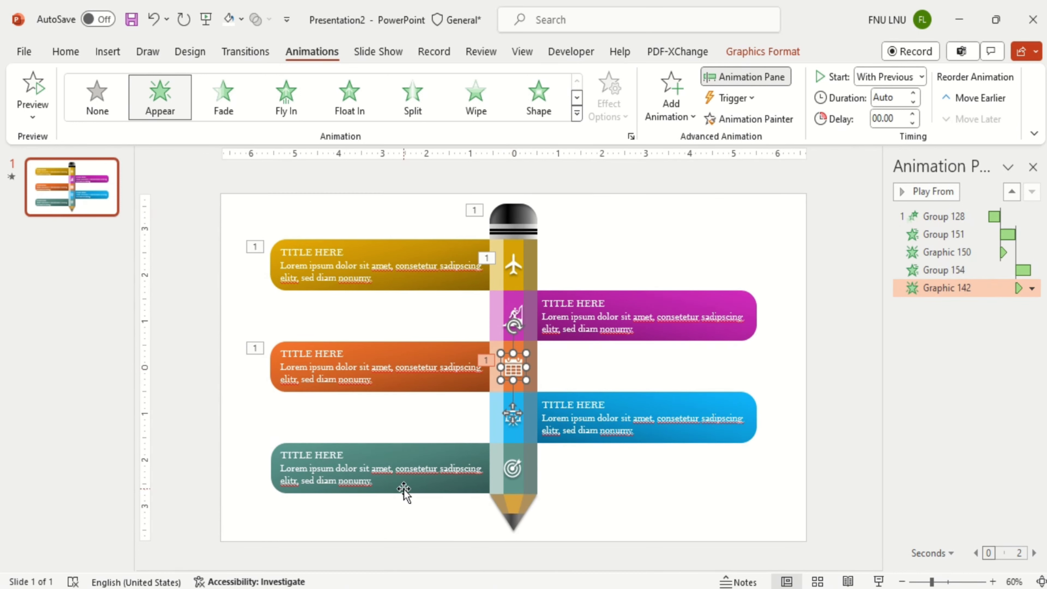
# Copy the Wipe animation to the teal banner and Appear to the target icon.
pyautogui.click(442, 366)
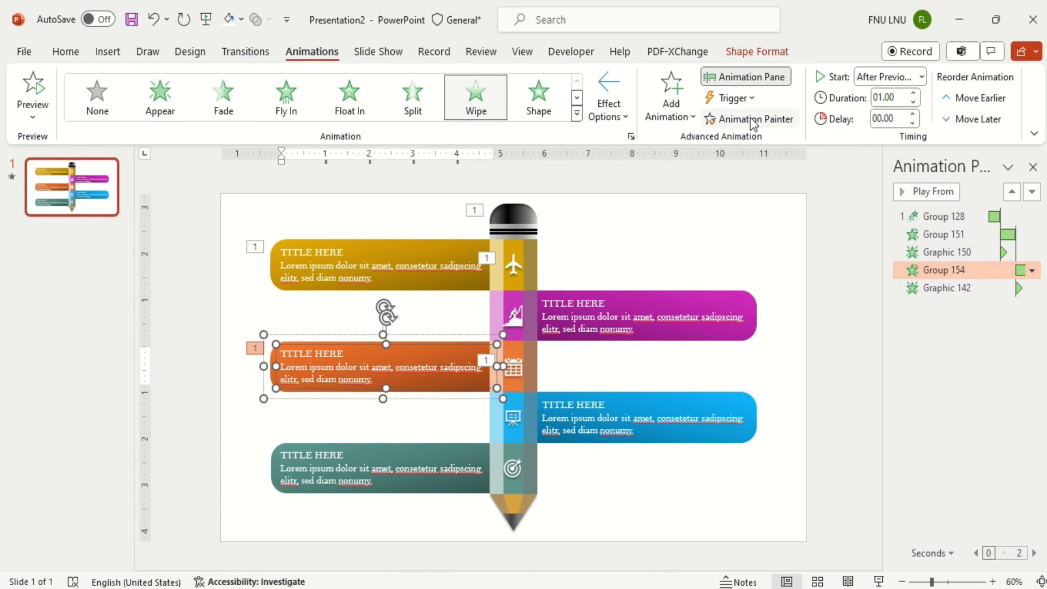
pyautogui.click(393, 491)
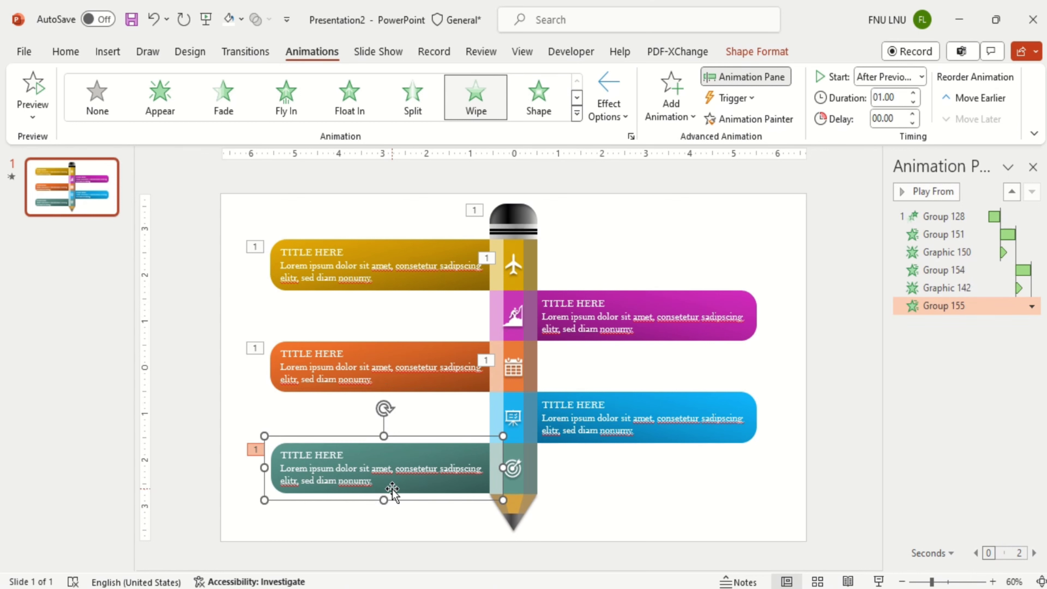
pyautogui.click(512, 368)
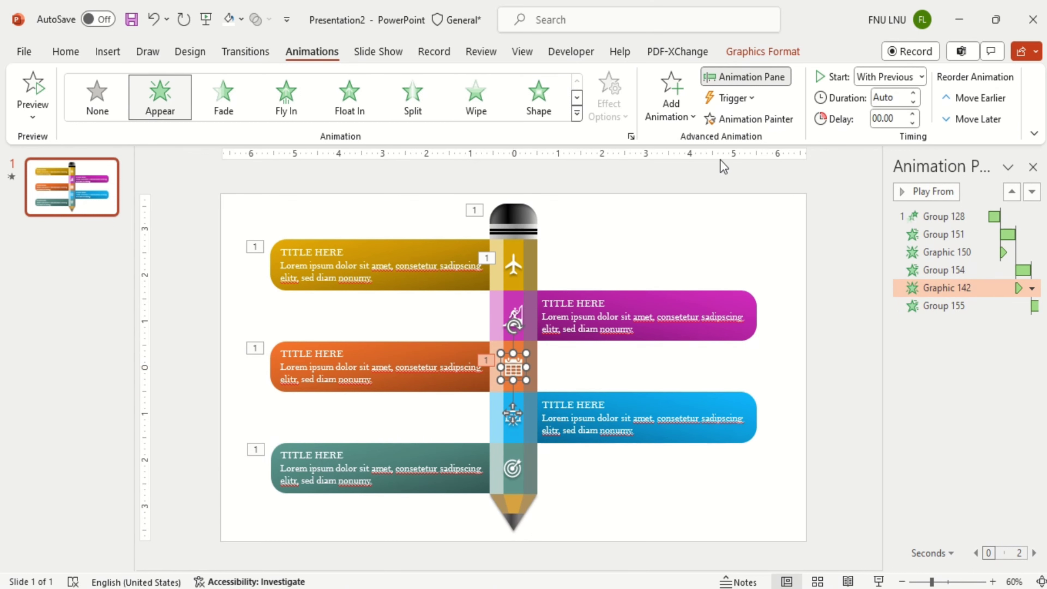
pyautogui.click(743, 122)
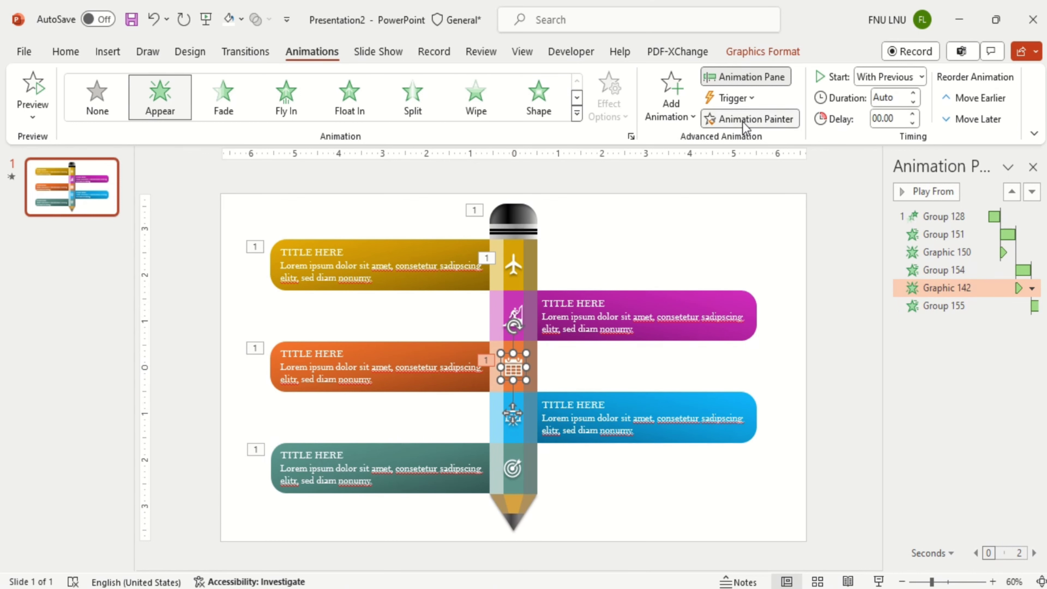
pyautogui.click(512, 471)
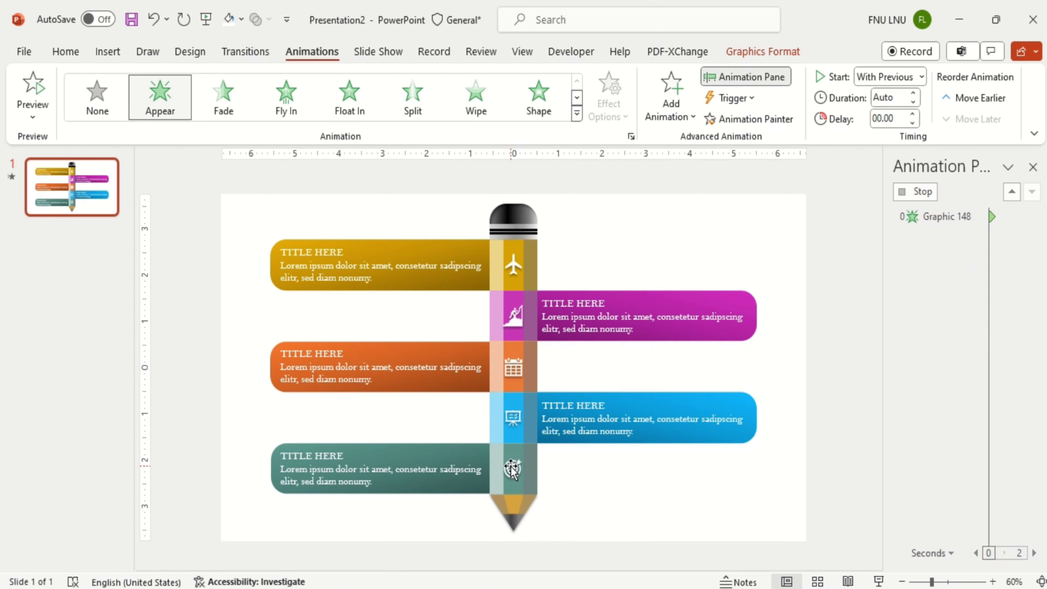
# Paint the Wipe animation onto the magenta banner, wiping in From Left.
pyautogui.click(435, 477)
pyautogui.click(767, 119)
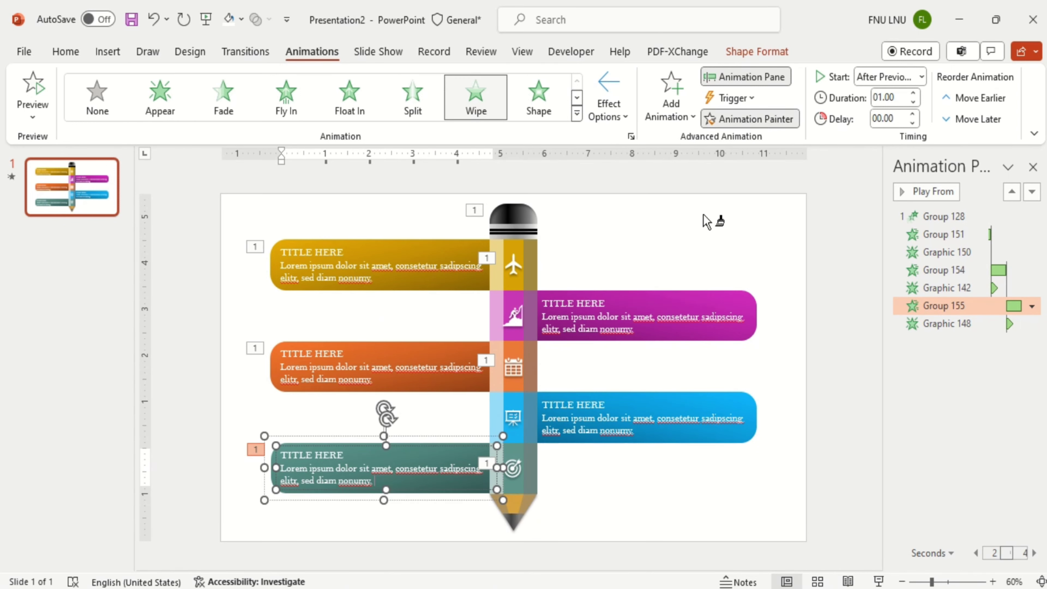
pyautogui.click(659, 295)
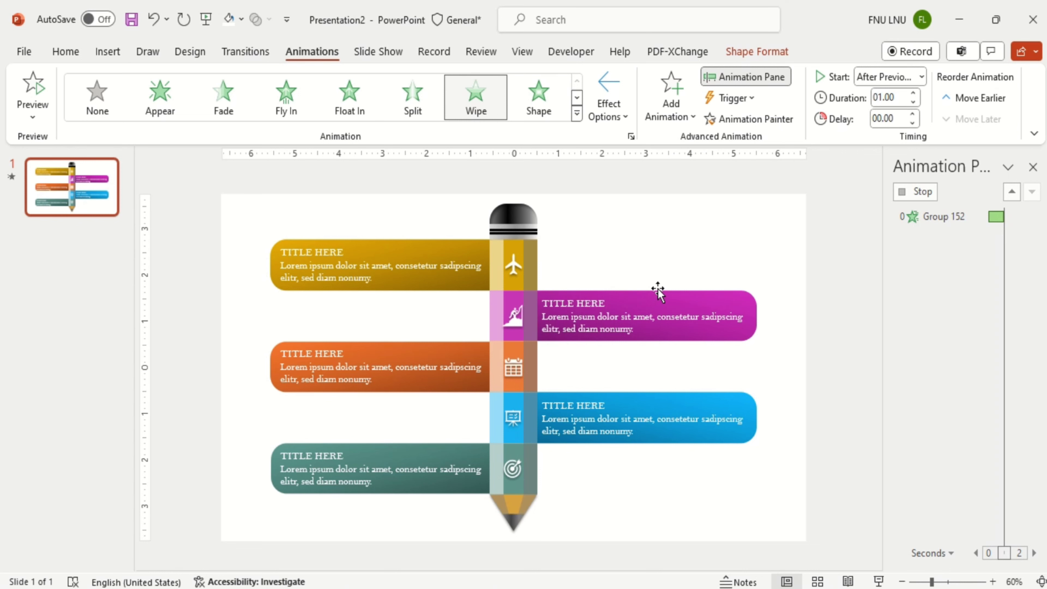
pyautogui.click(620, 115)
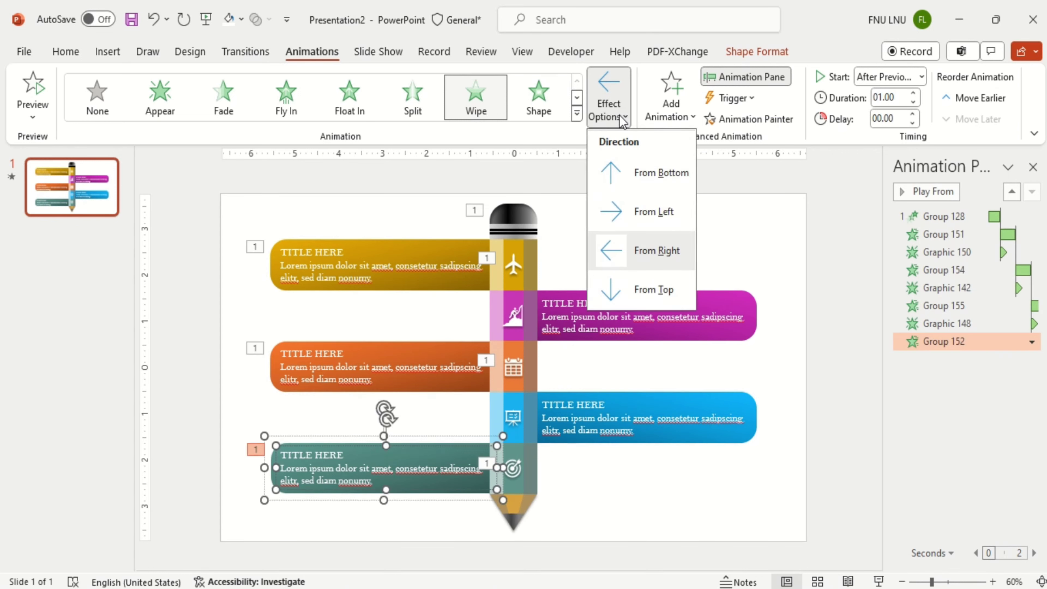
pyautogui.click(643, 218)
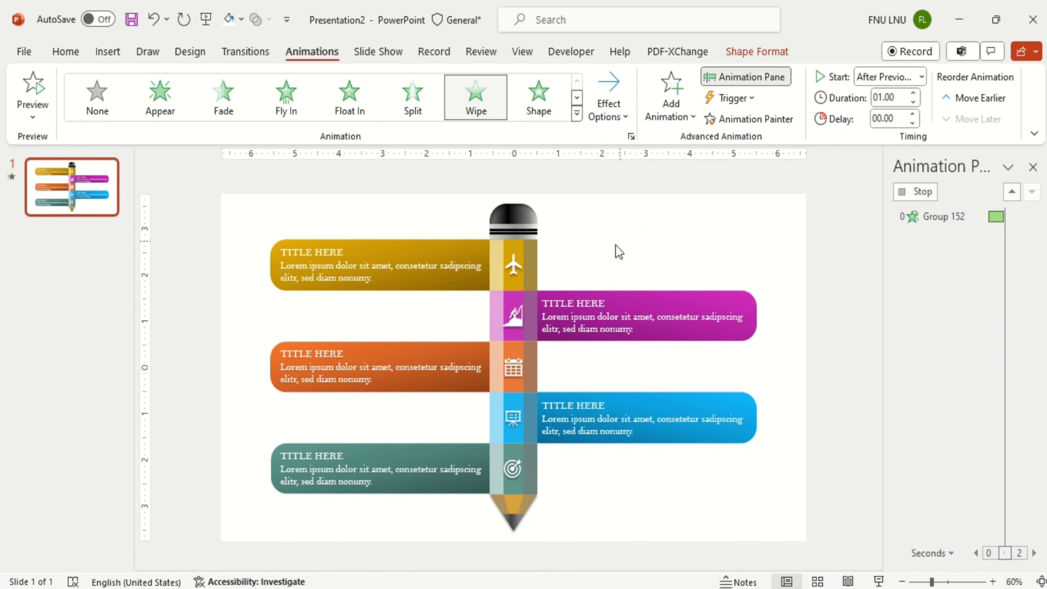
pyautogui.click(518, 264)
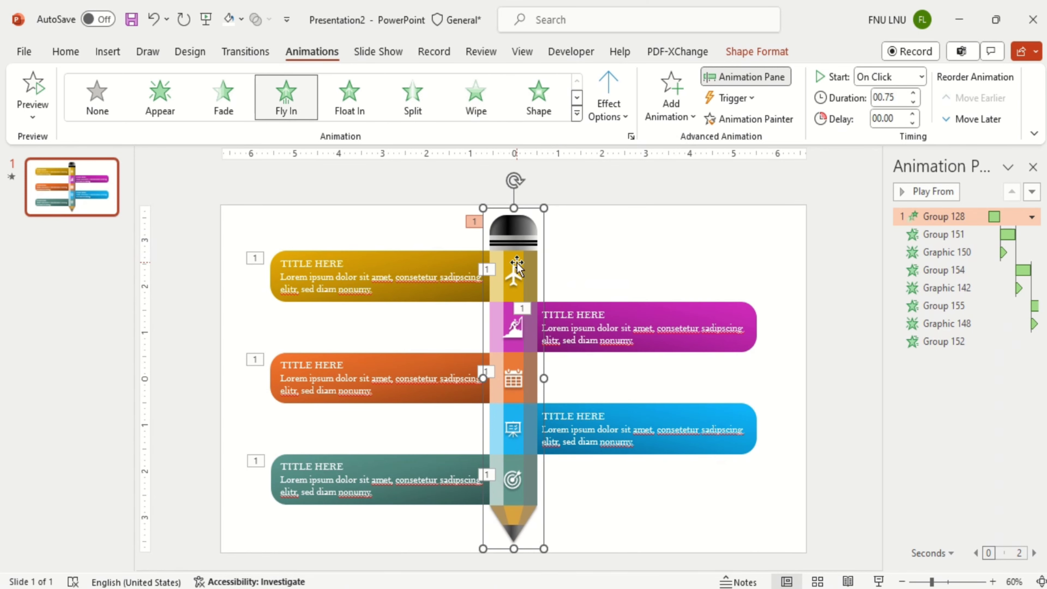
# Copy Appear to the magenta banner's icon and Wipe to the blue banner.
pyautogui.click(514, 274)
pyautogui.click(749, 119)
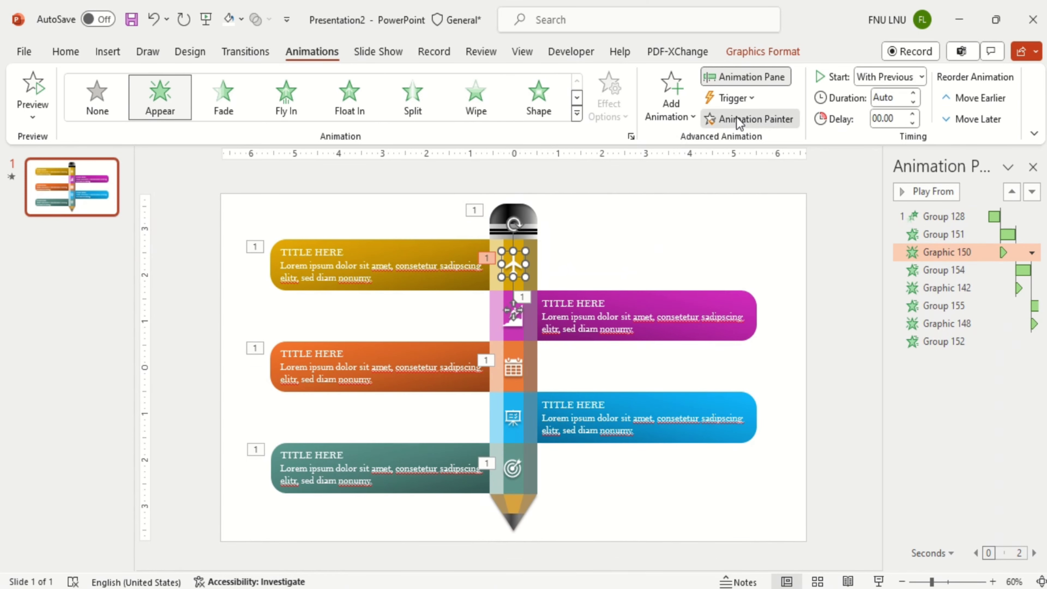
pyautogui.click(519, 324)
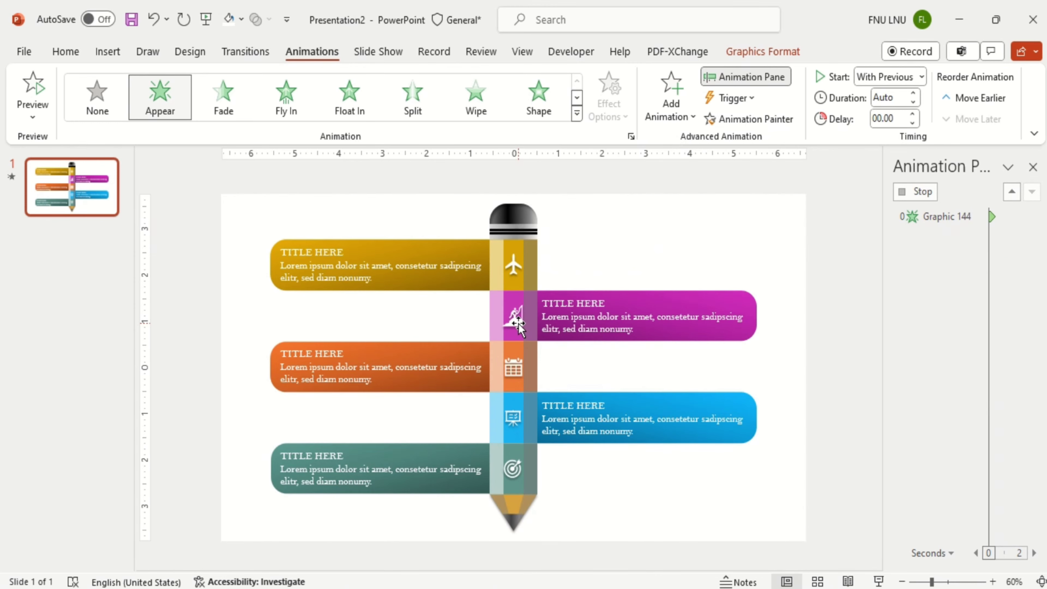
pyautogui.click(621, 309)
pyautogui.click(756, 119)
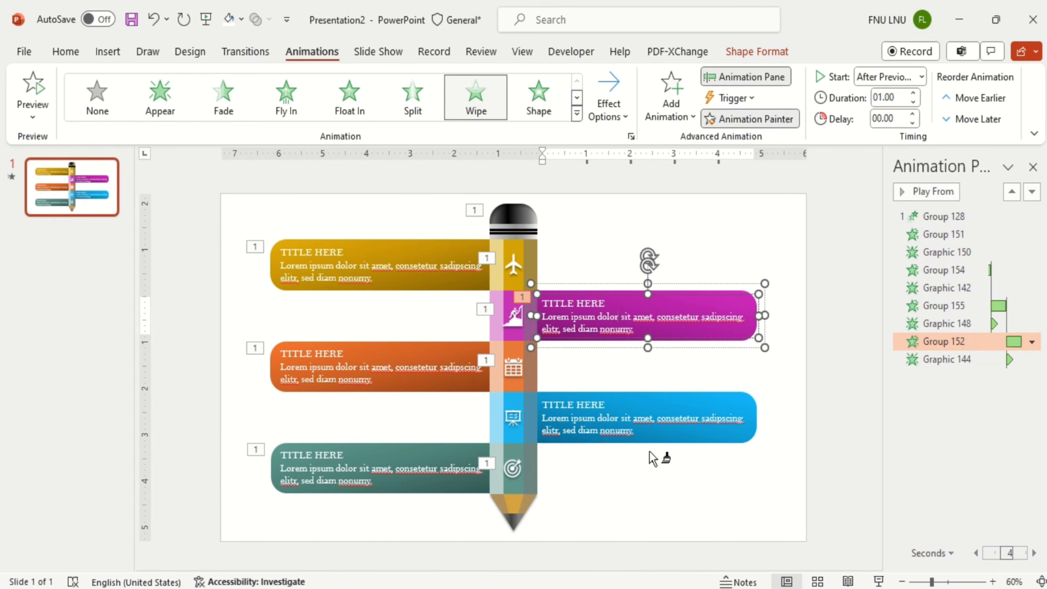
pyautogui.click(658, 428)
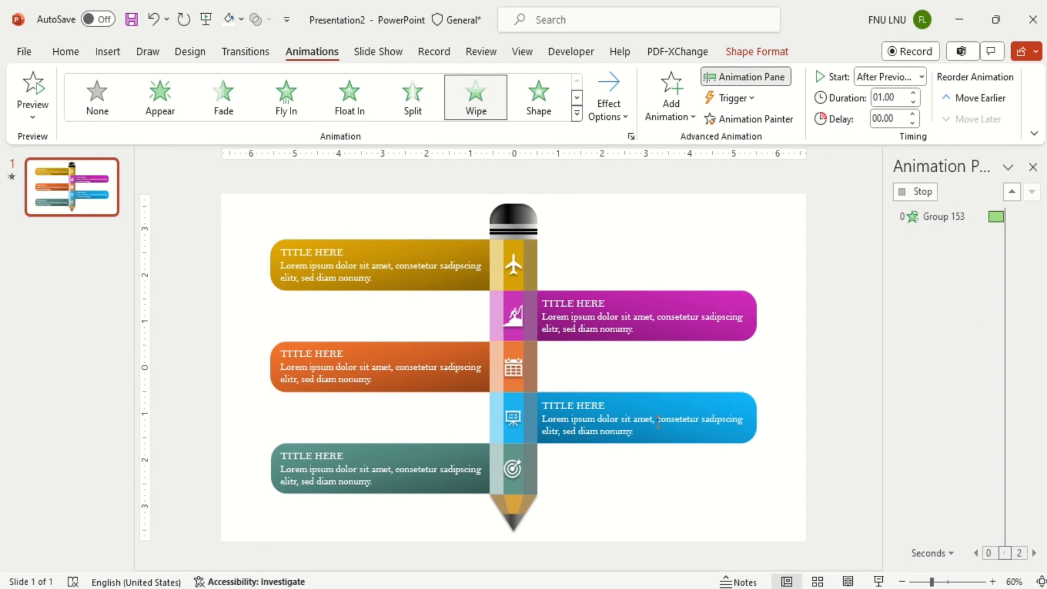
# Give the blue banner's icon the Appear animation and play the slide show from this slide.
pyautogui.click(512, 322)
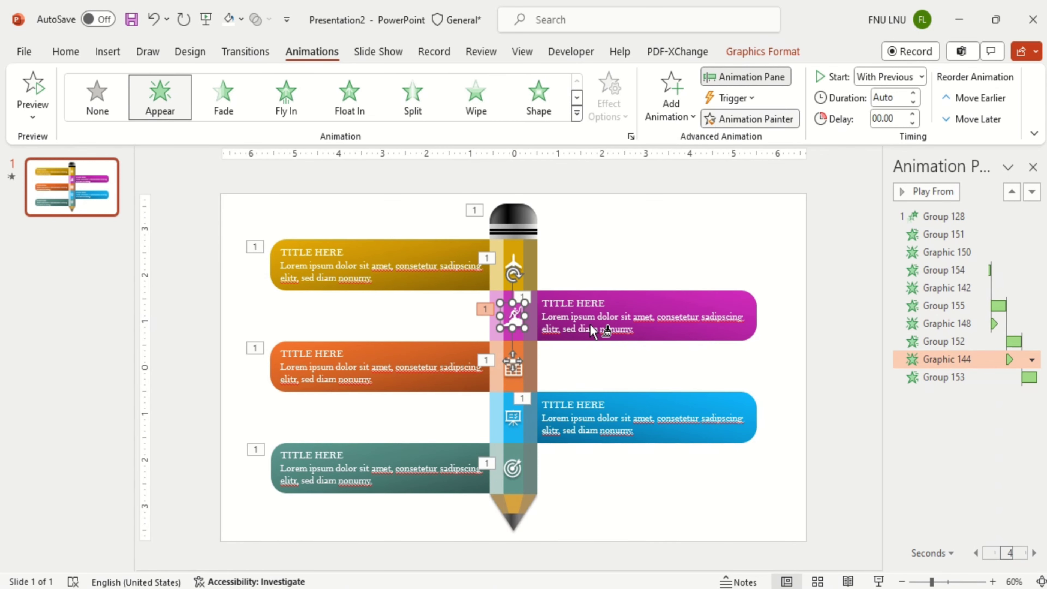
pyautogui.click(513, 418)
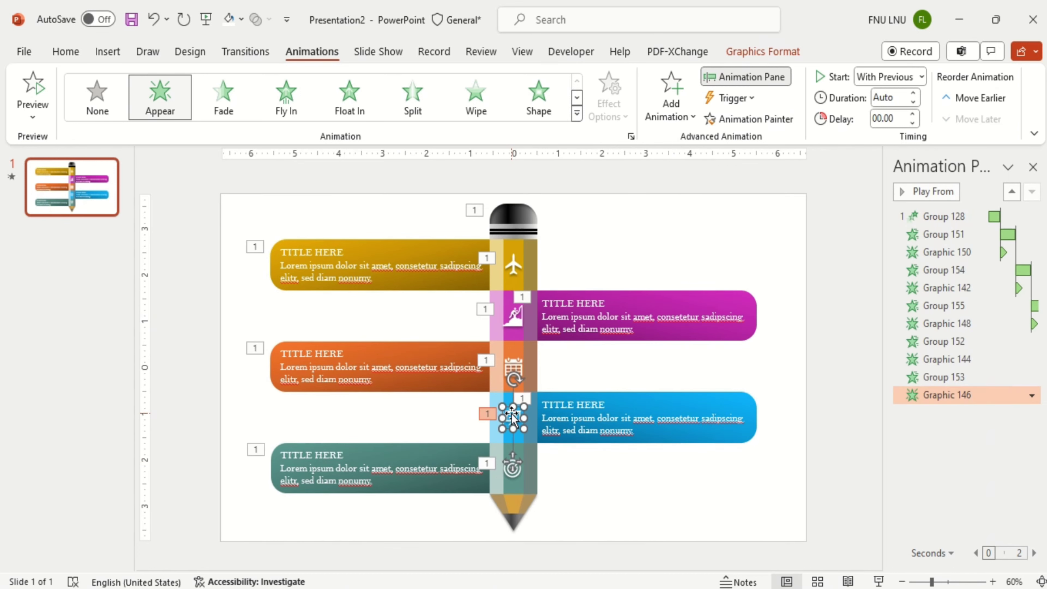
pyautogui.click(880, 581)
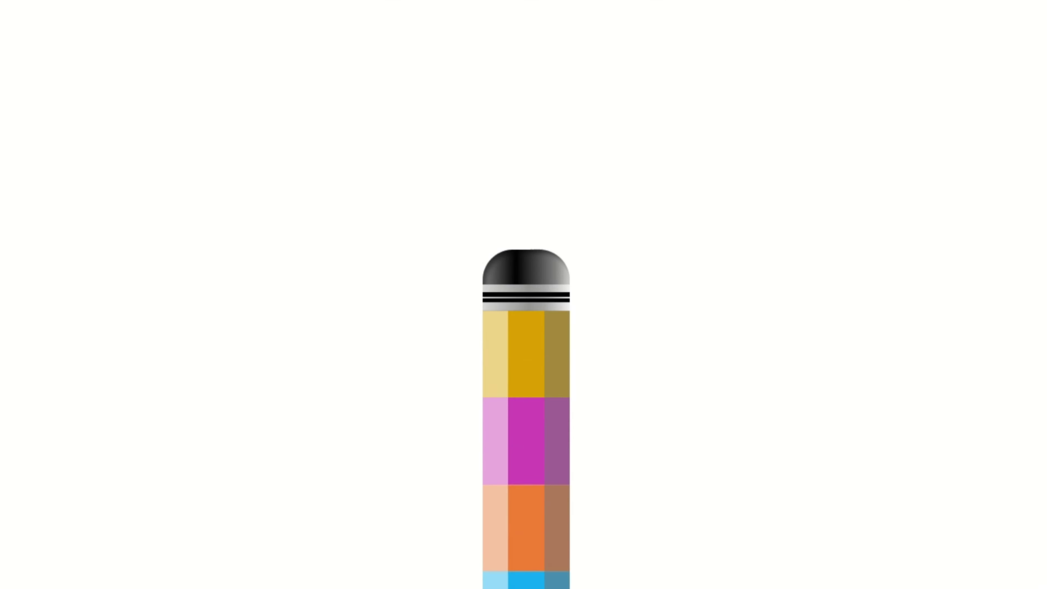